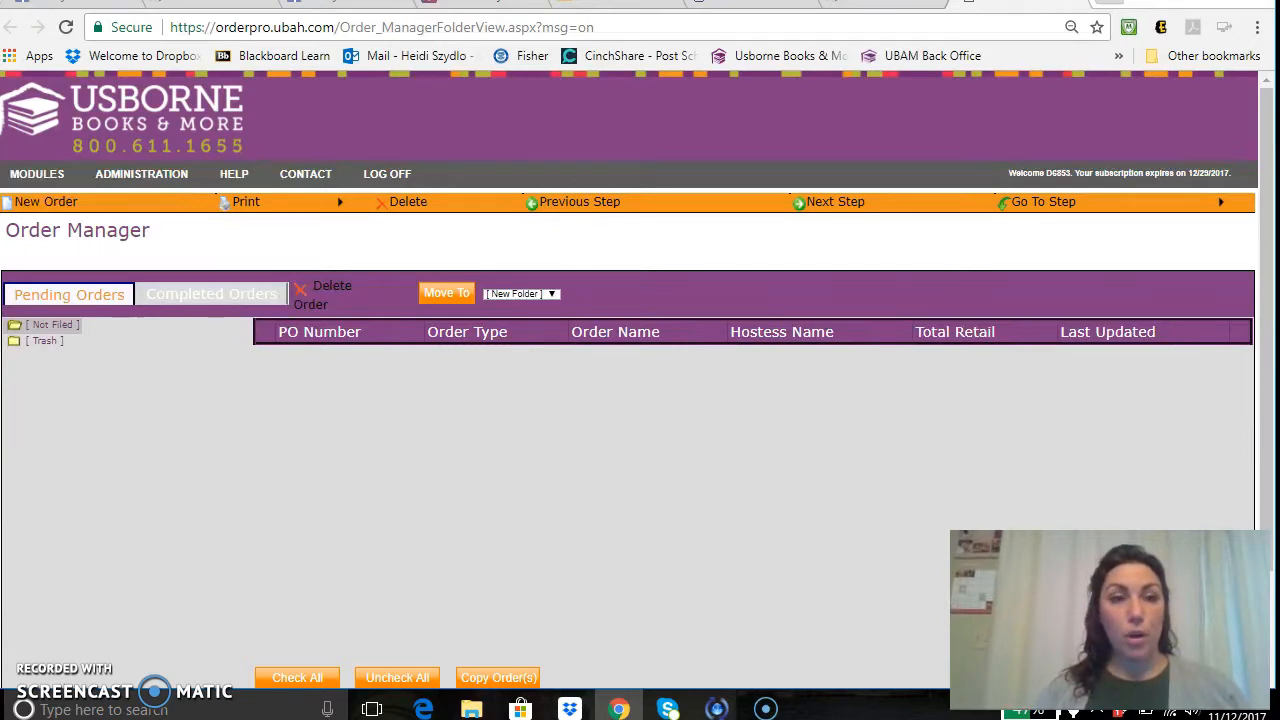
# Start a new order and fill the hostess's name, address and e-mail from the saved autofill entry.
pyautogui.click(28, 210)
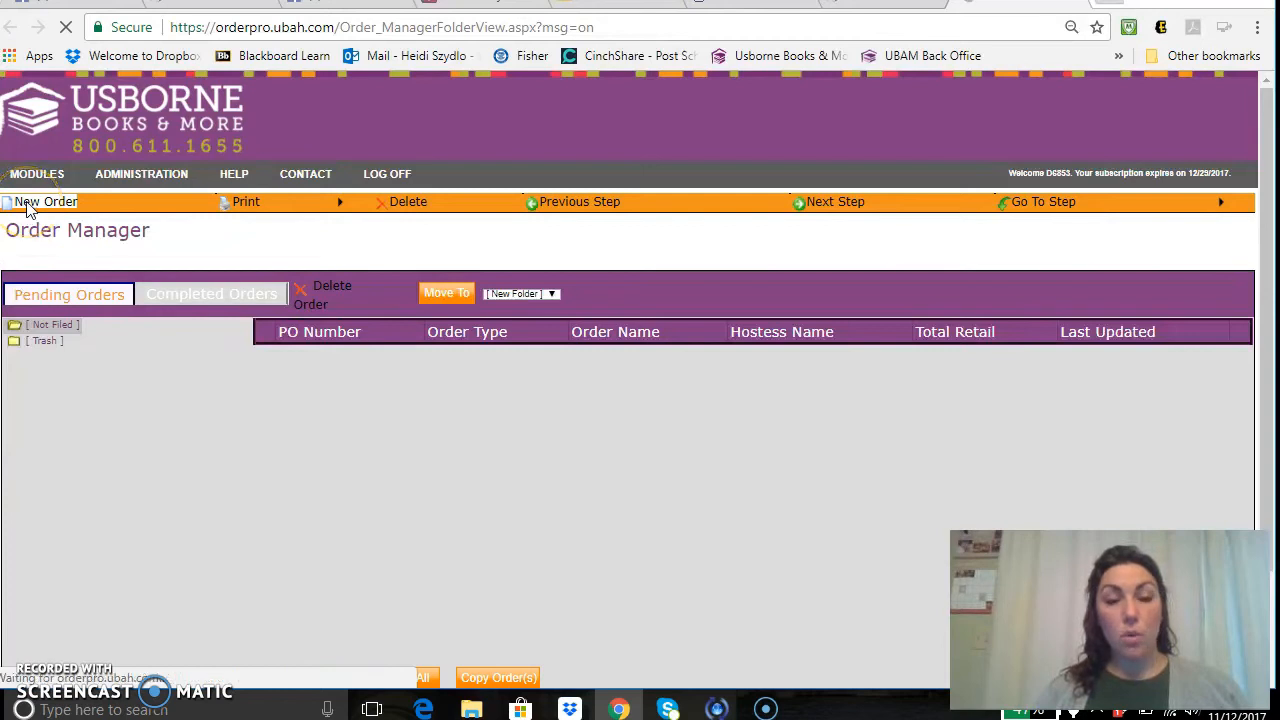
pyautogui.click(193, 293)
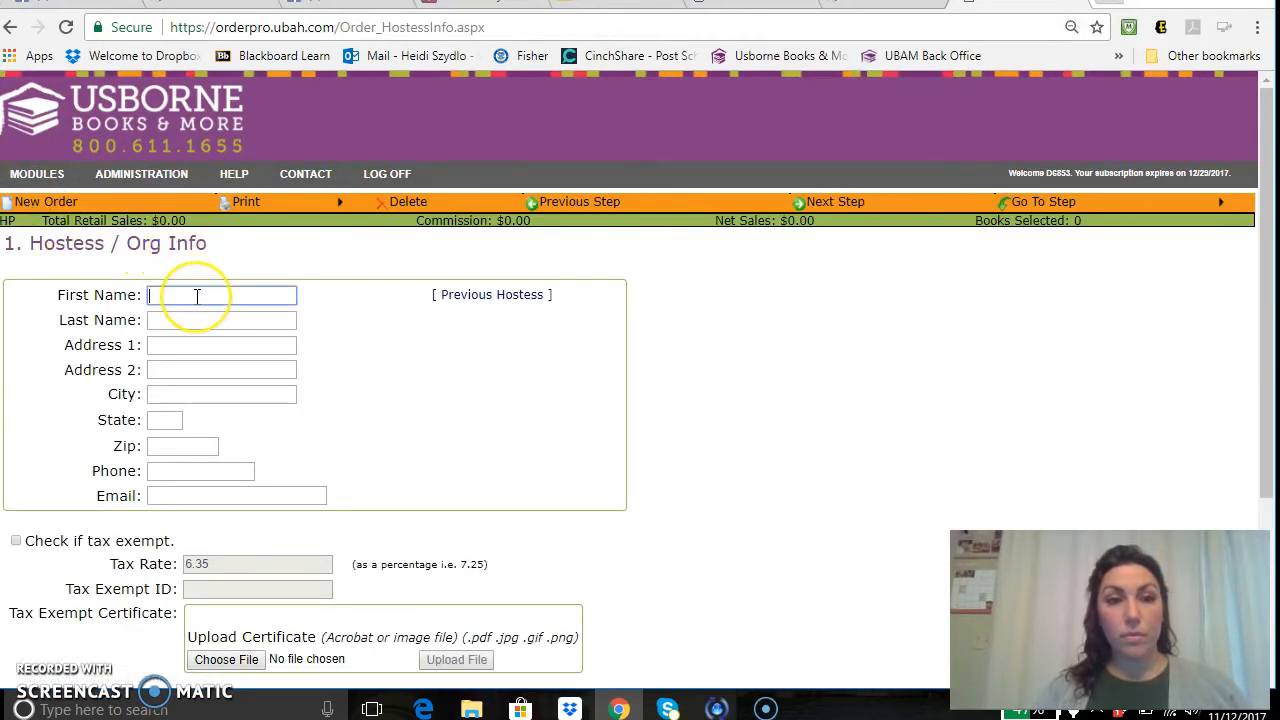
pyautogui.write('Heidi')
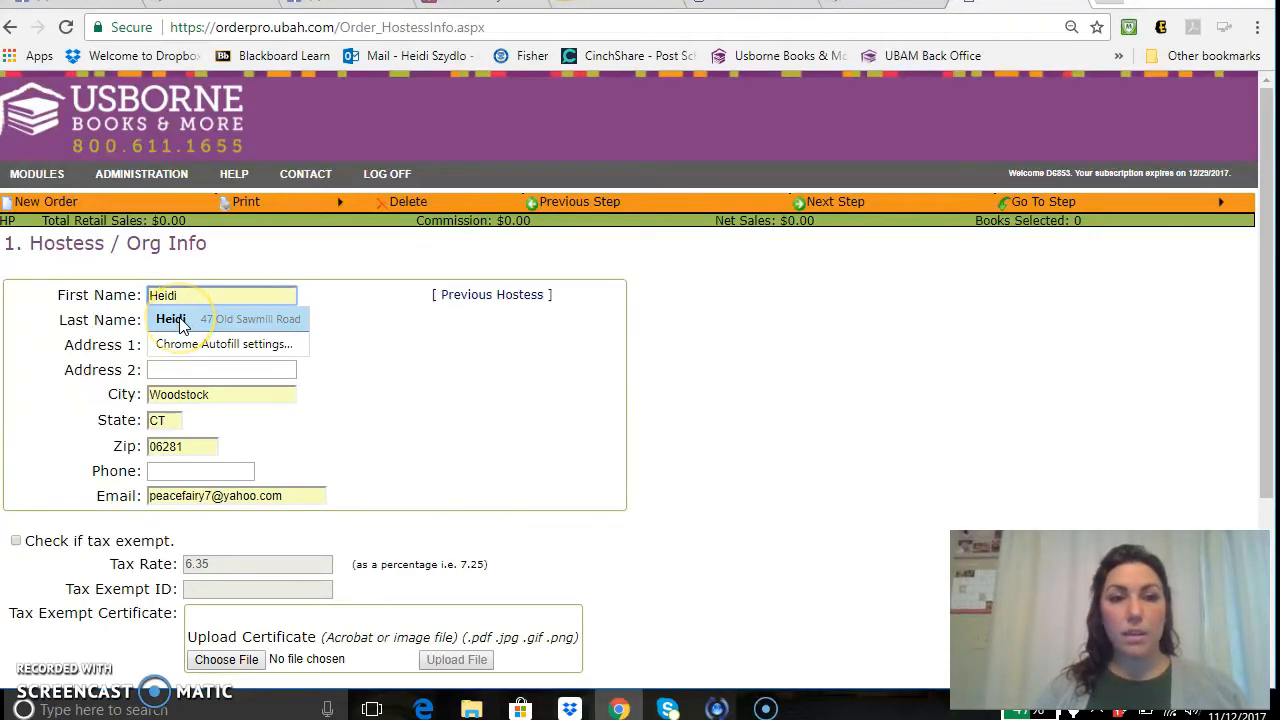
pyautogui.click(172, 320)
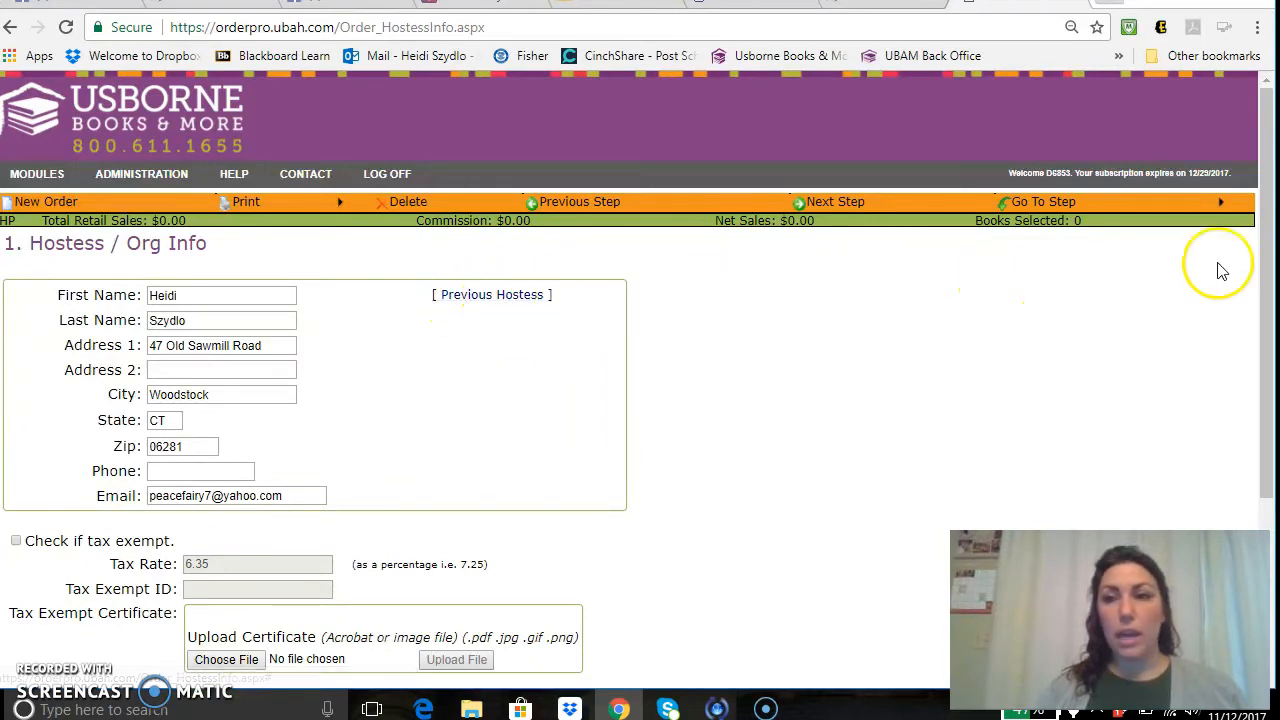
pyautogui.moveTo(1268, 243); pyautogui.dragTo(1266, 272)
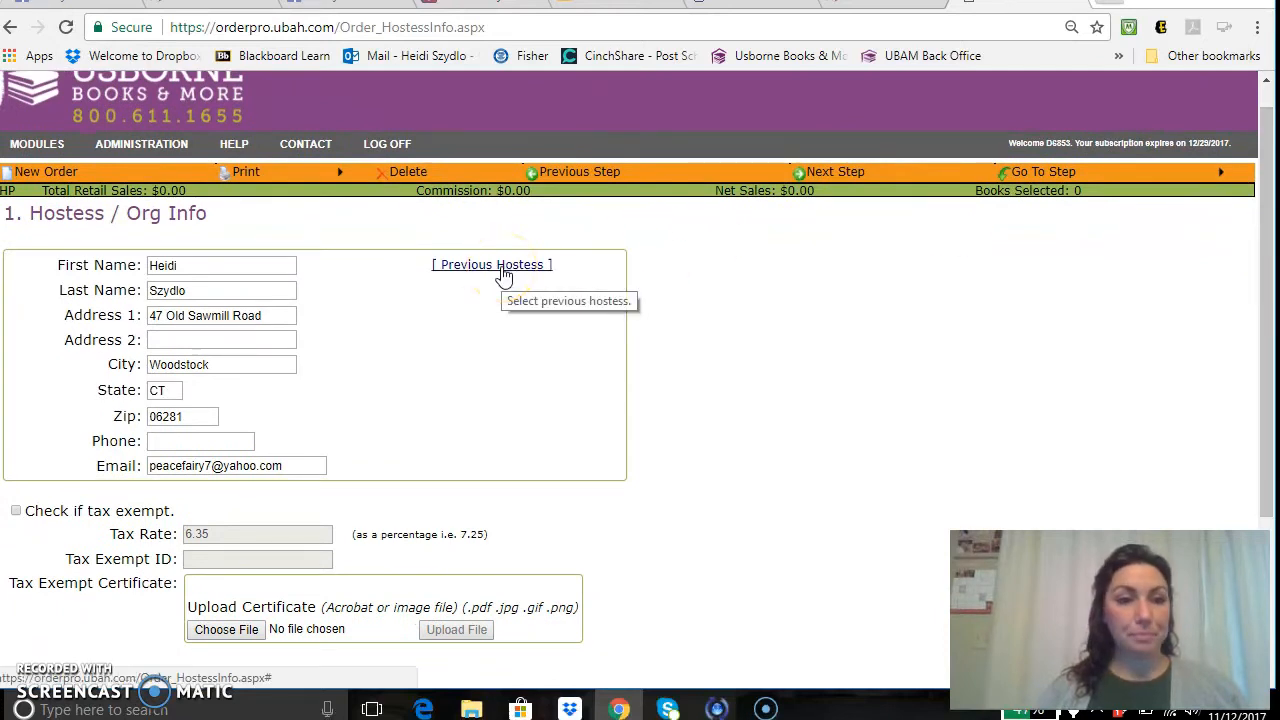
pyautogui.moveTo(1266, 300); pyautogui.dragTo(1262, 337)
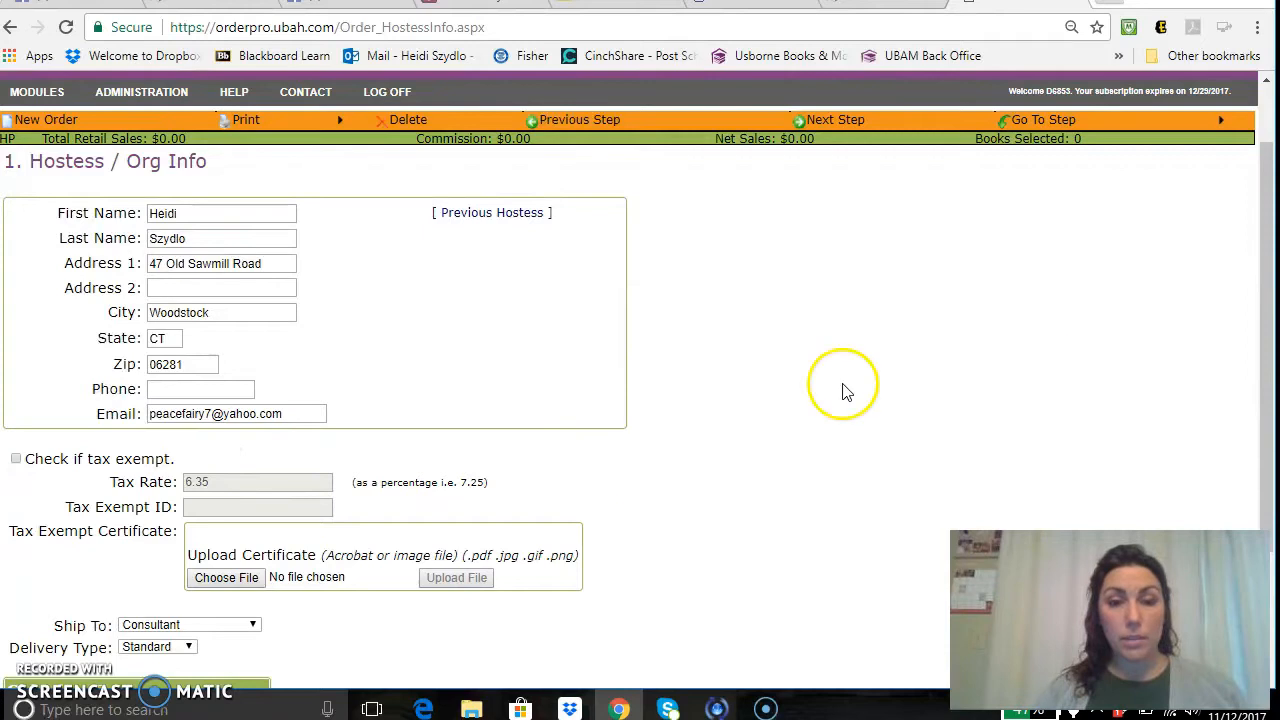
pyautogui.moveTo(1260, 371); pyautogui.dragTo(1262, 480)
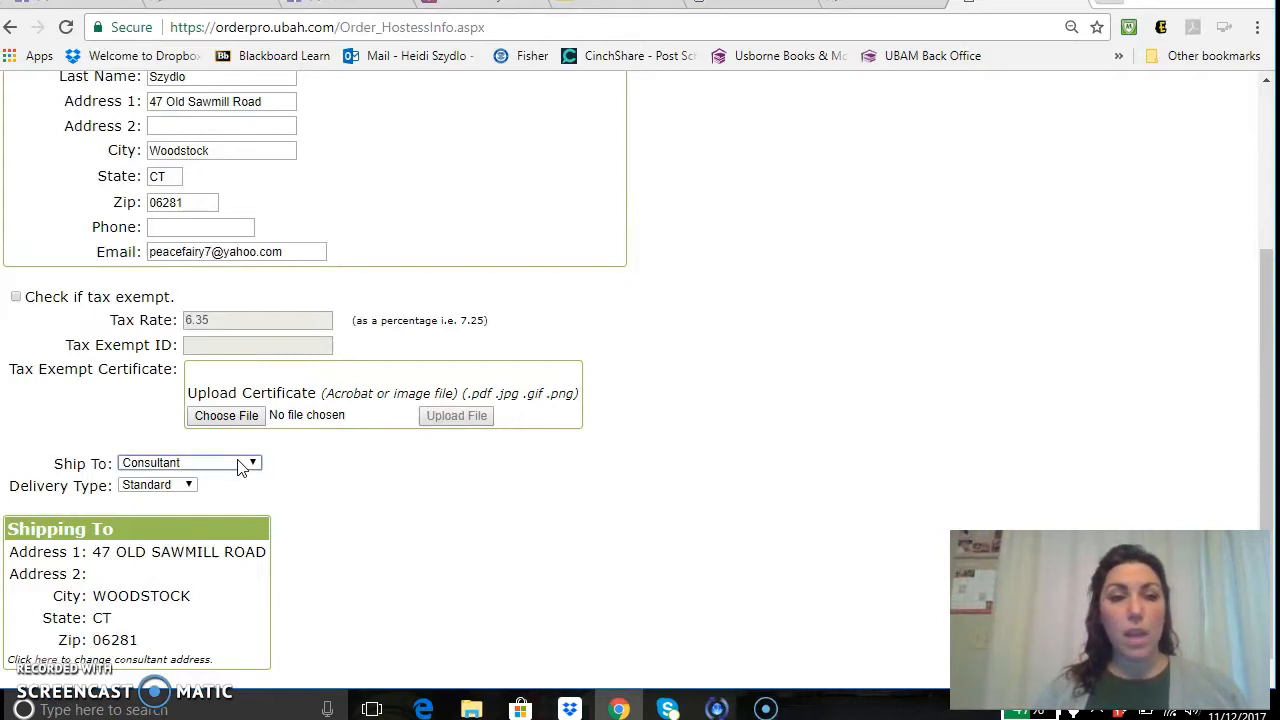
# Ship to Hostess / Organization with Standard delivery and continue to the Order Type step.
pyautogui.click(240, 465)
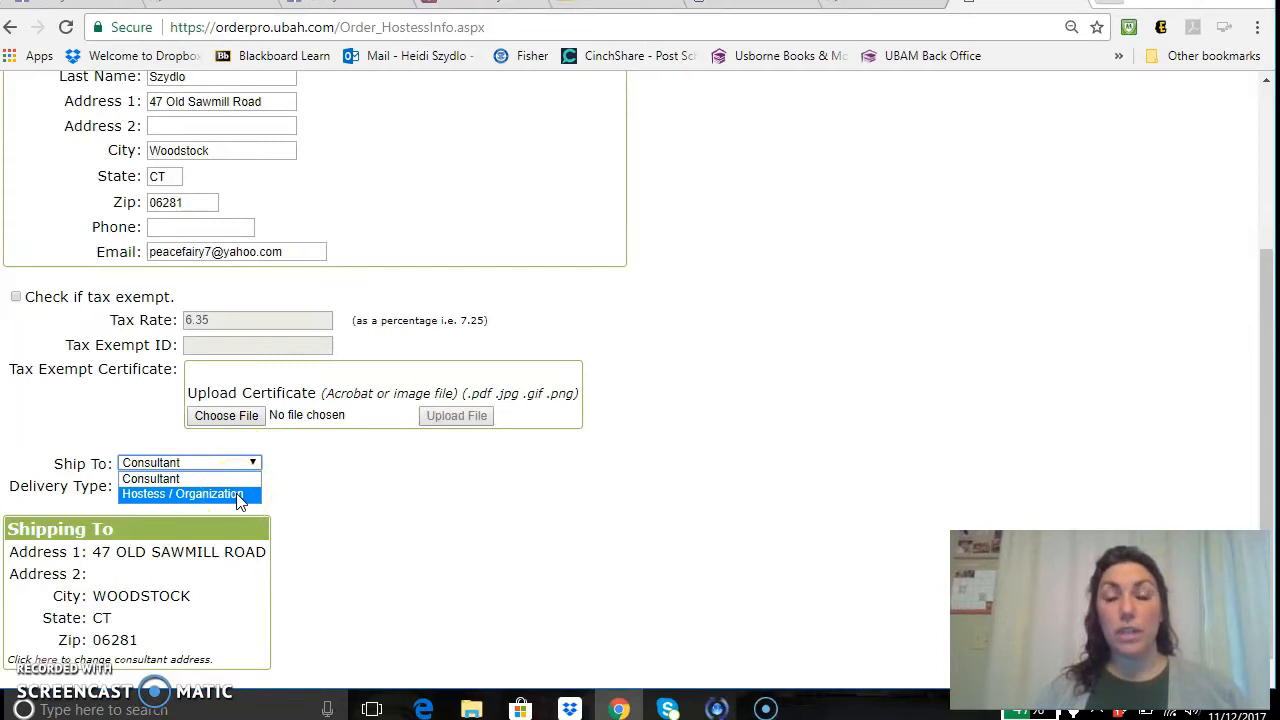
pyautogui.click(240, 500)
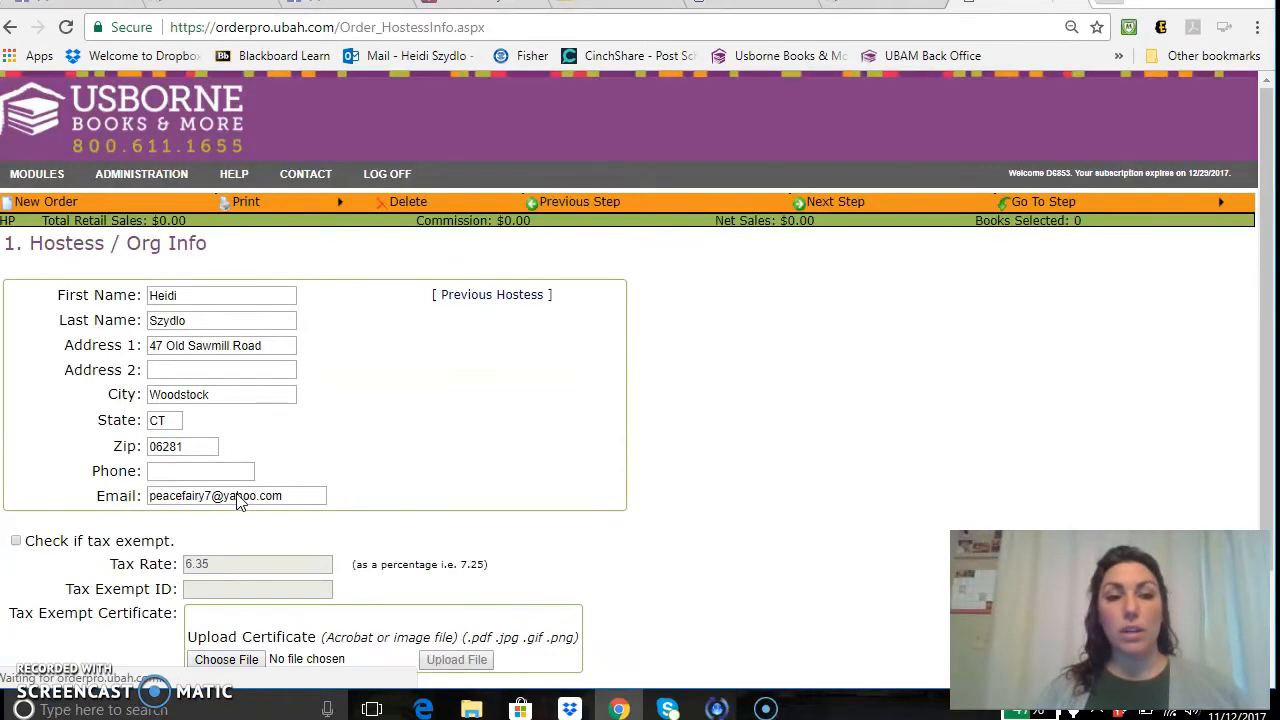
pyautogui.click(797, 452)
pyautogui.moveTo(1264, 258); pyautogui.dragTo(1257, 500)
pyautogui.click(336, 645)
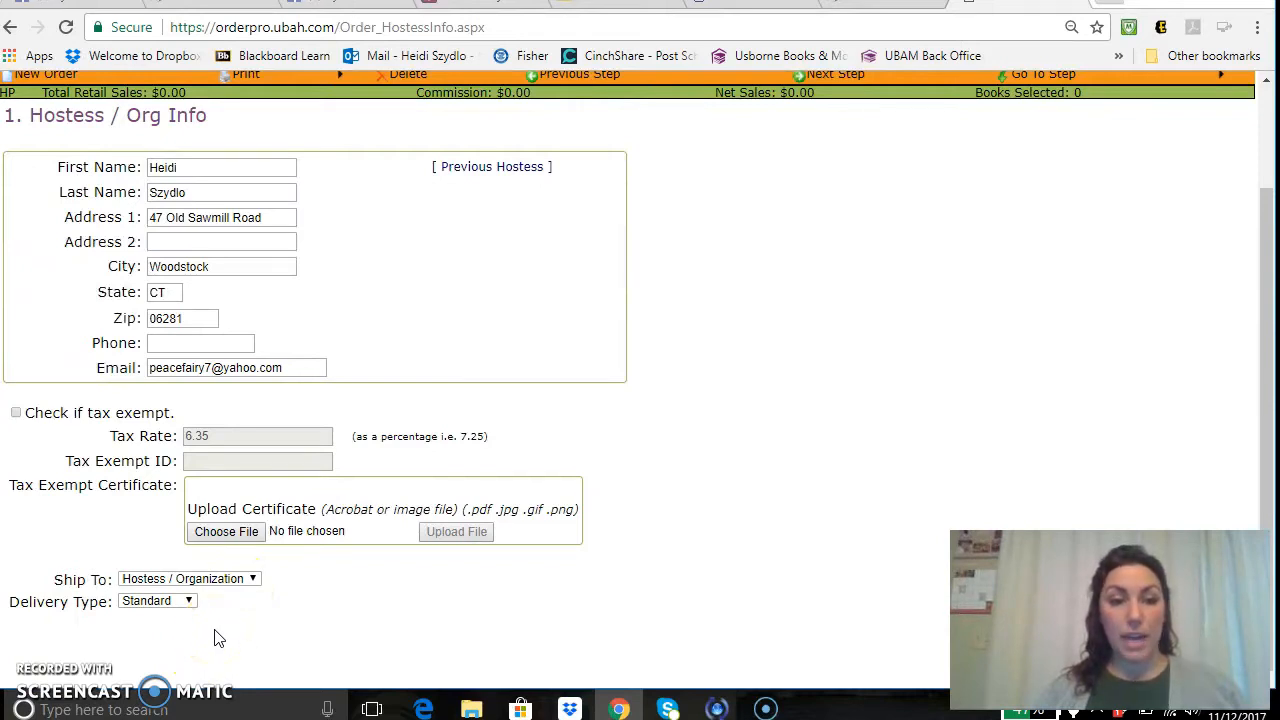
pyautogui.click(187, 601)
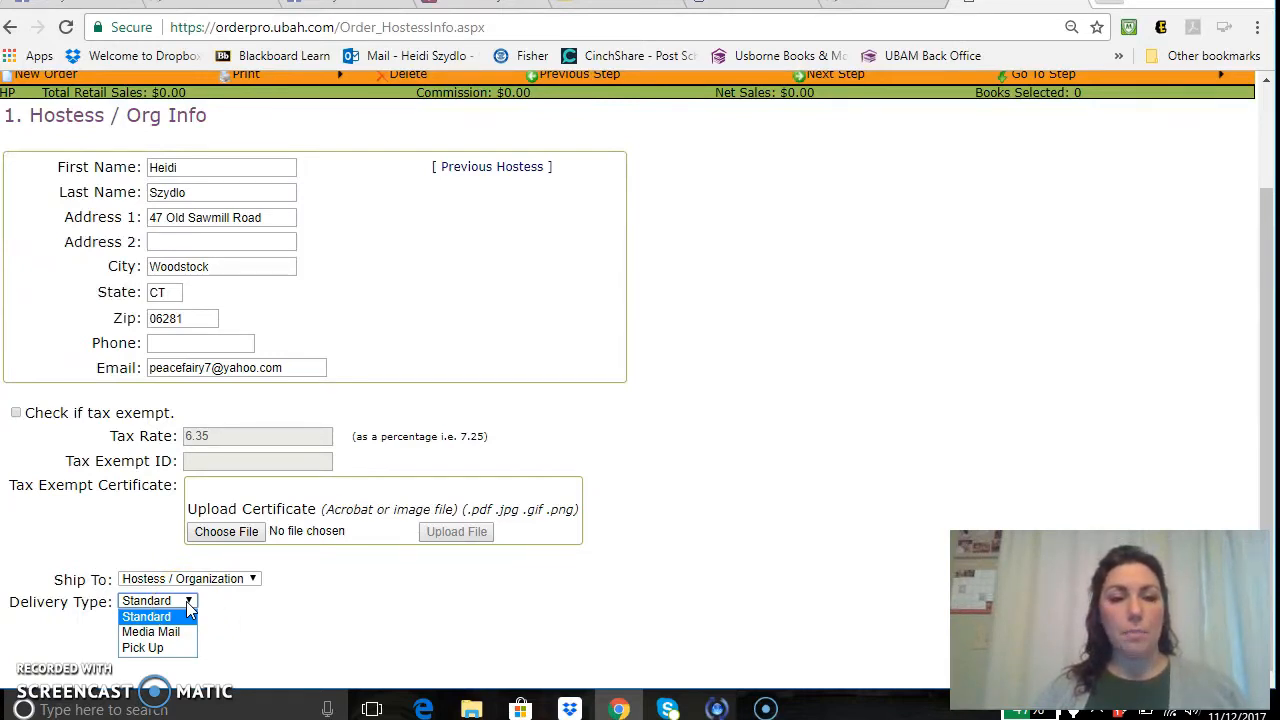
pyautogui.click(299, 606)
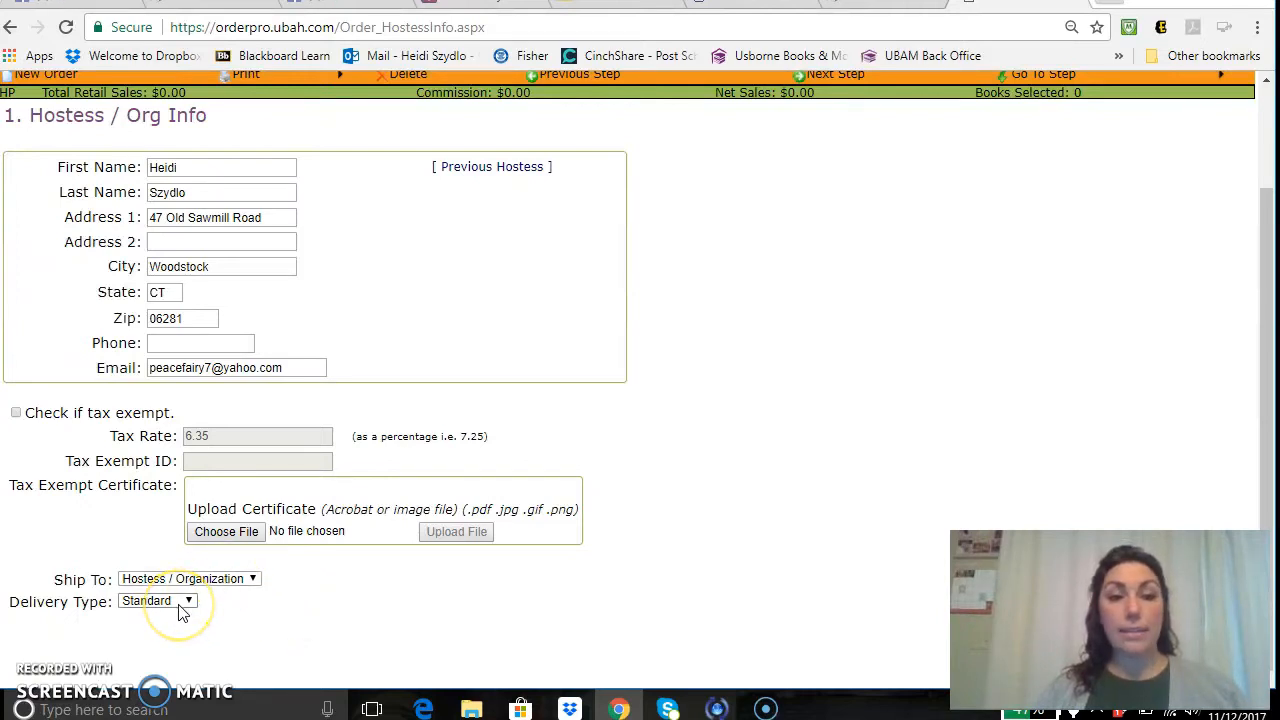
pyautogui.moveTo(1267, 355); pyautogui.dragTo(1255, 272)
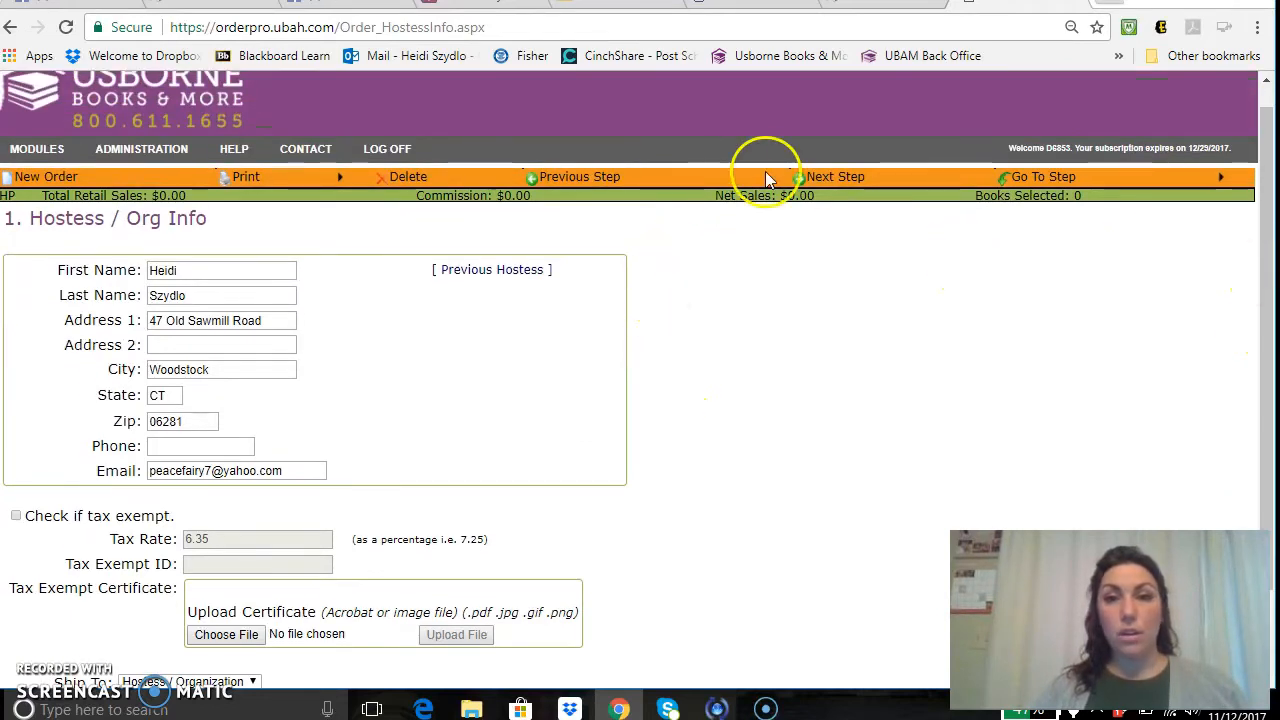
pyautogui.click(812, 180)
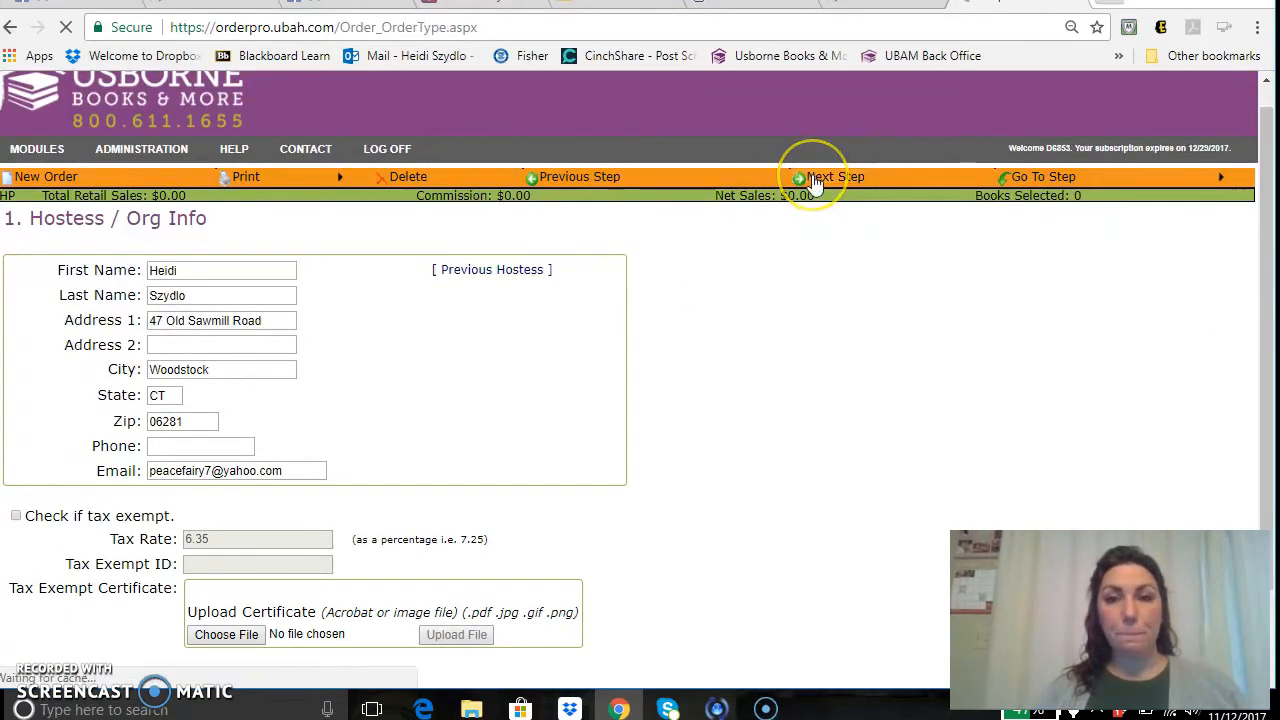
# Name the order with the hostess's name plus 'Dec 2017' and keep the Home Party order type.
pyautogui.click(185, 296)
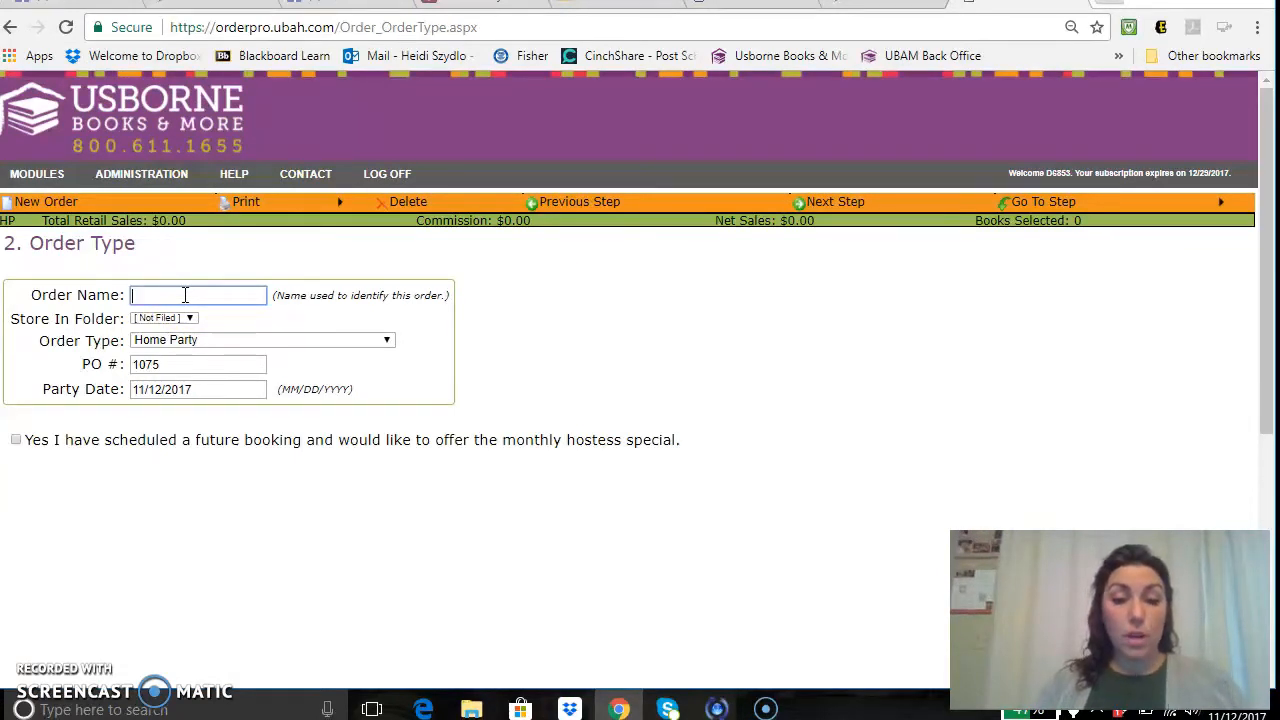
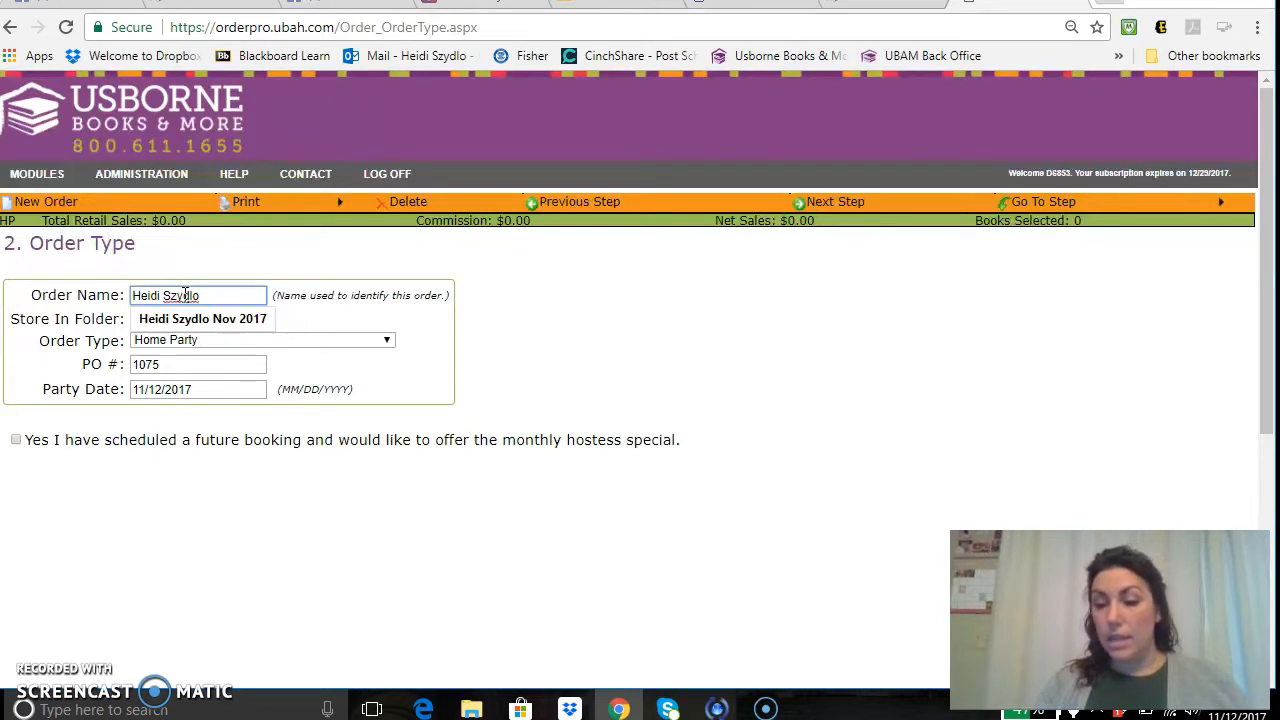
pyautogui.write('Dec 2017')
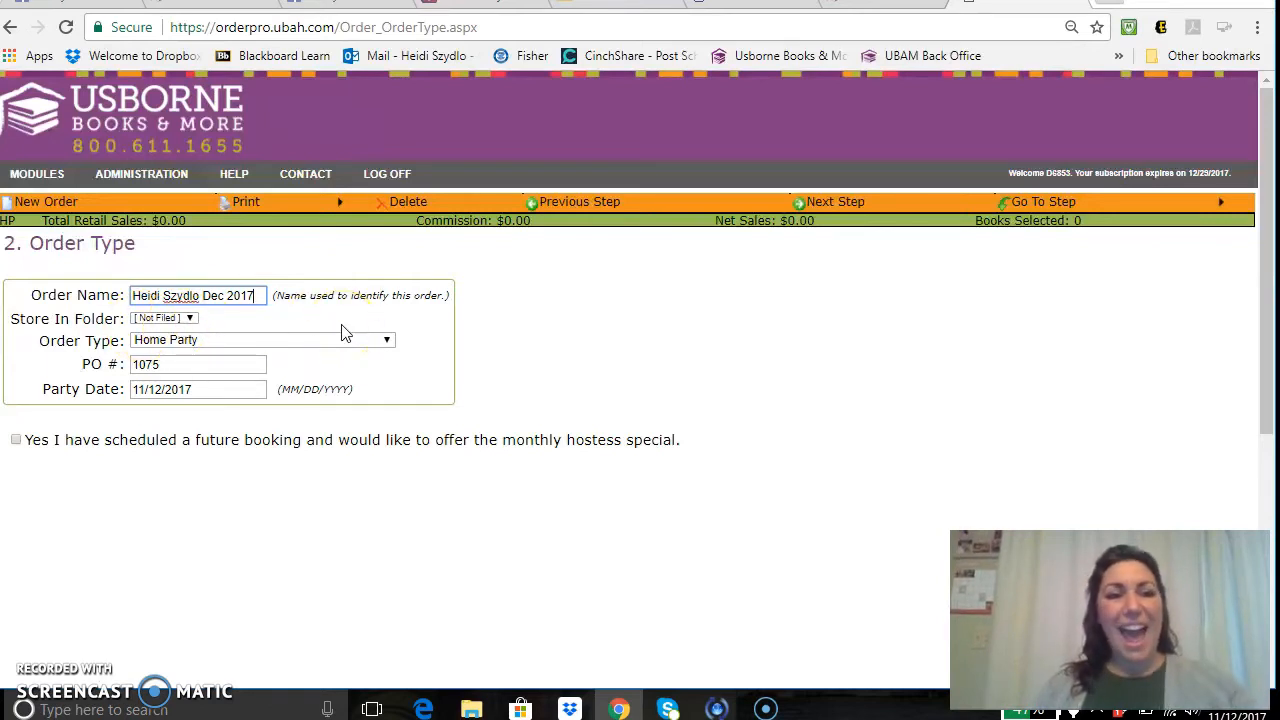
pyautogui.click(369, 341)
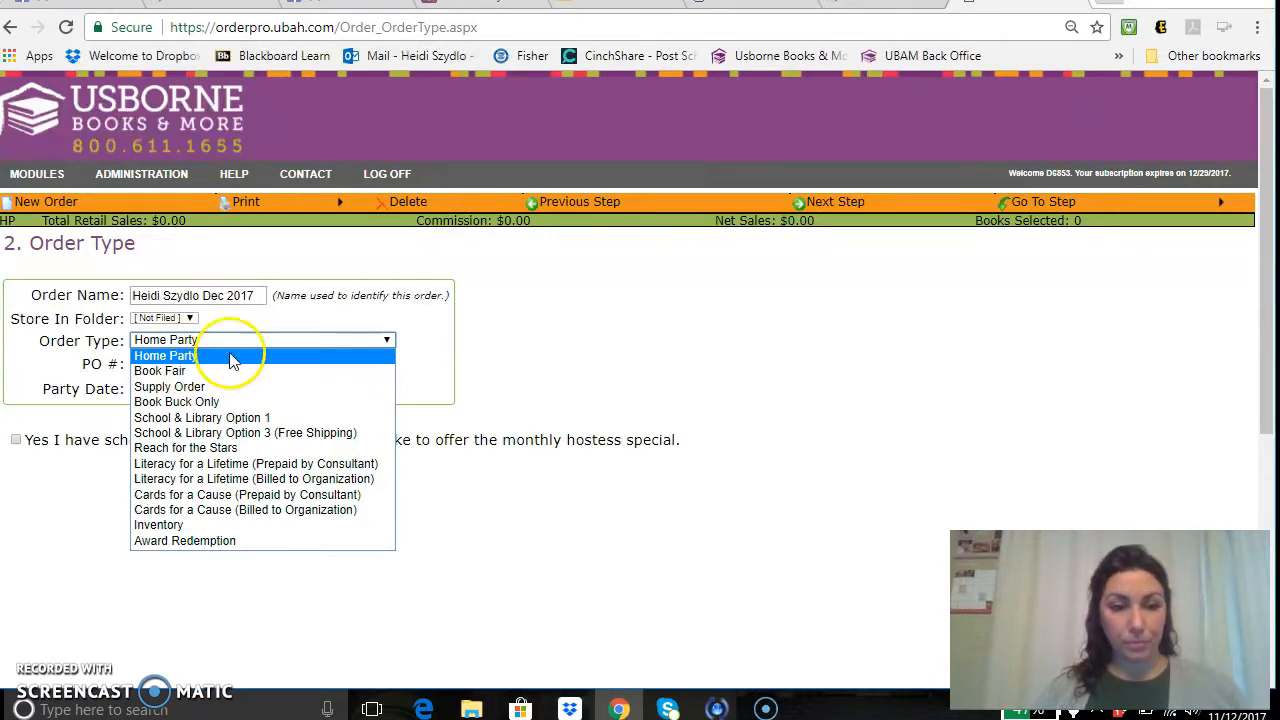
pyautogui.click(618, 310)
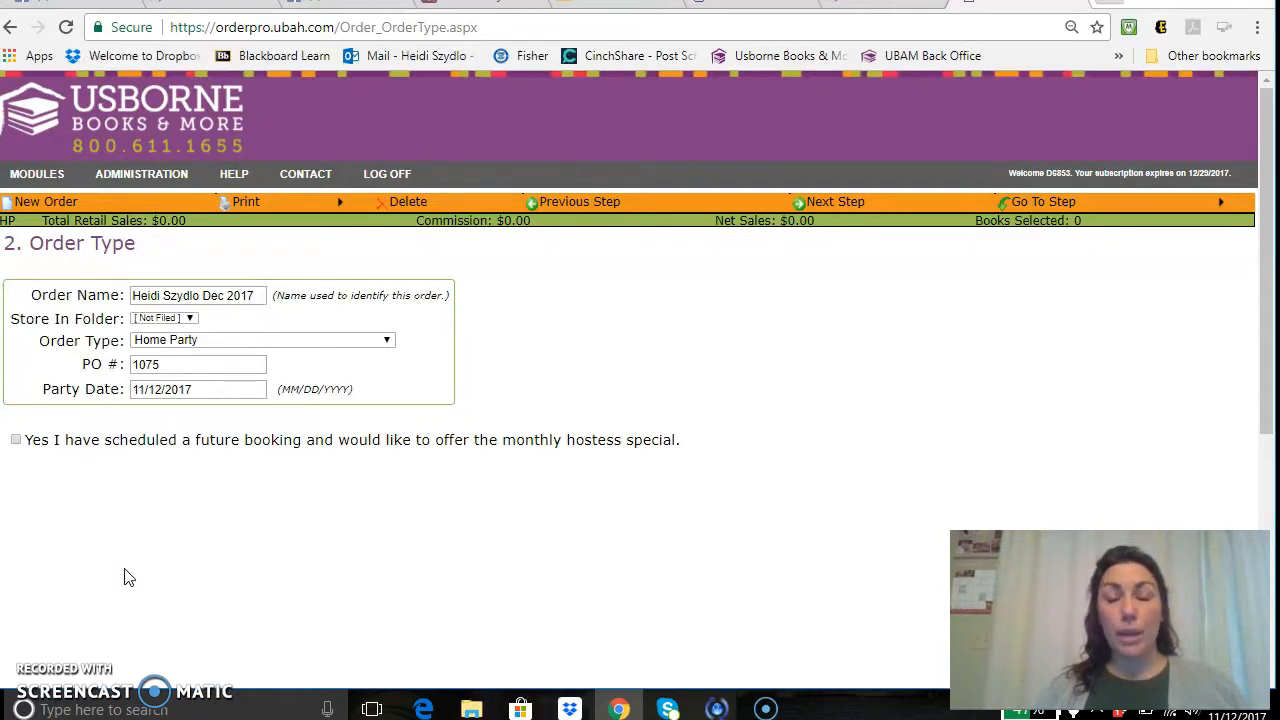
# Tick the monthly hostess special for a future booking, then proceed to Select Books.
pyautogui.click(17, 441)
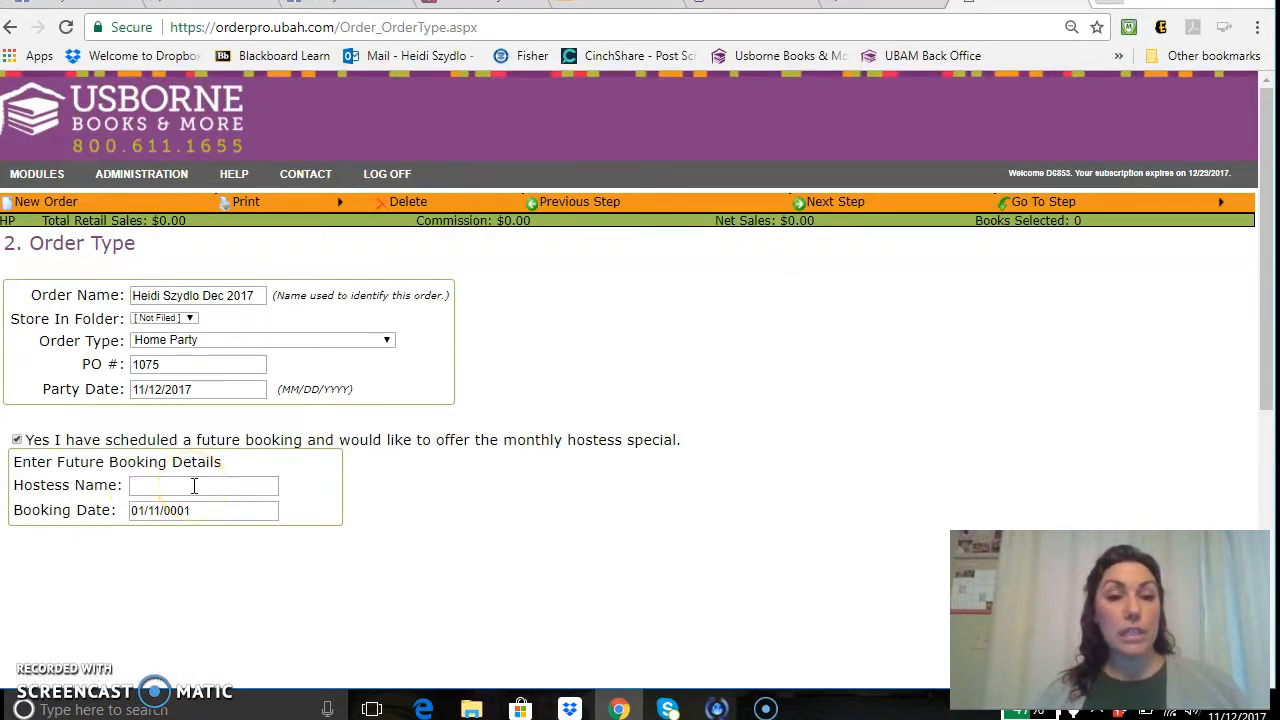
pyautogui.click(194, 511)
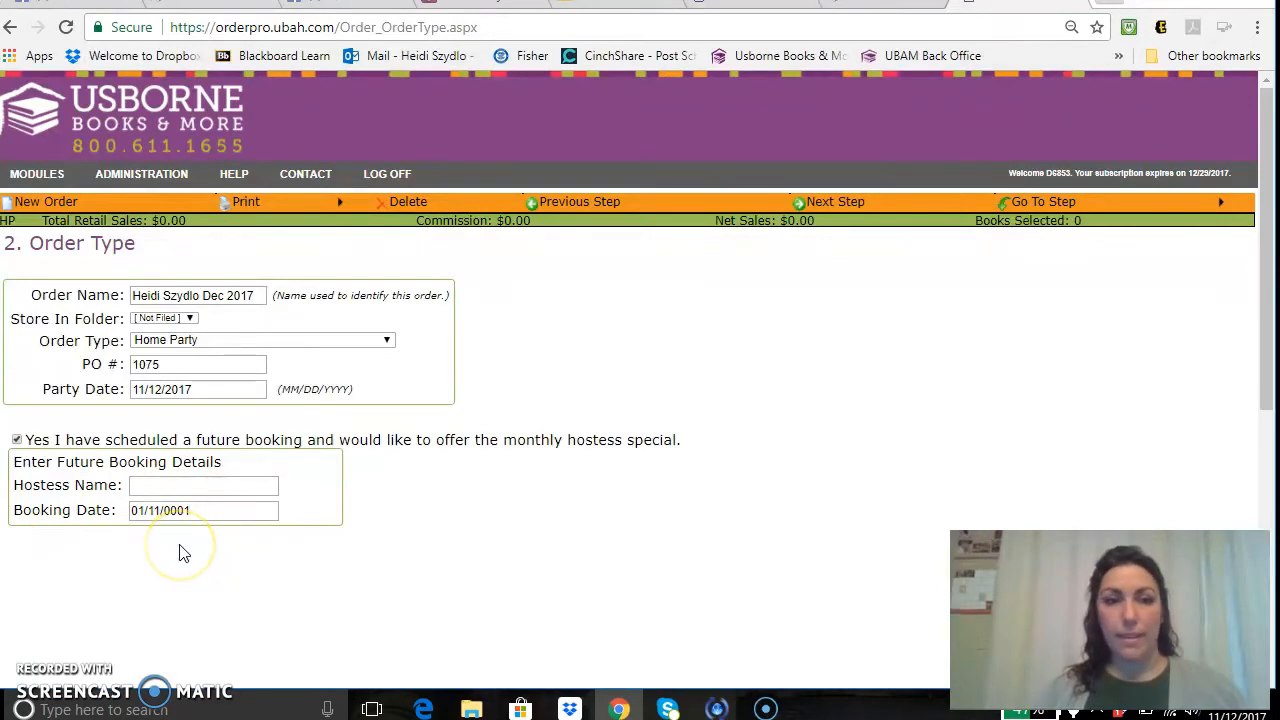
pyautogui.click(853, 204)
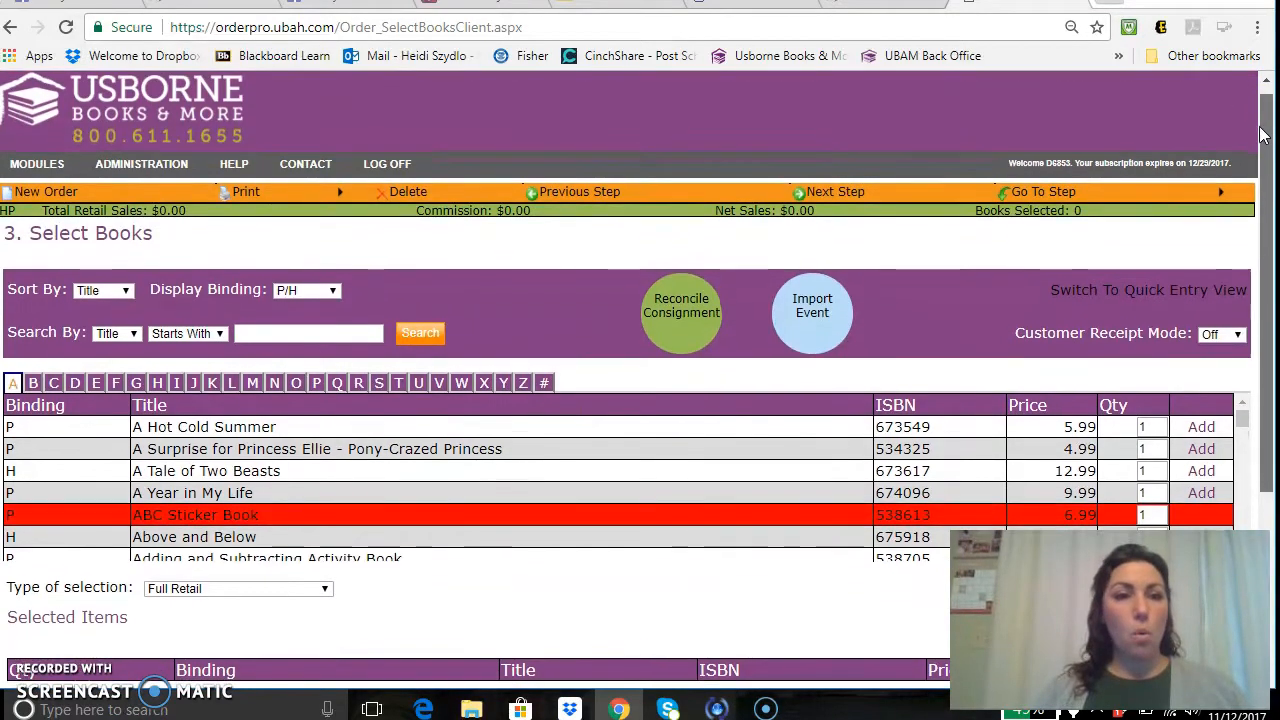
pyautogui.moveTo(1262, 127); pyautogui.dragTo(1262, 183)
pyautogui.click(474, 370)
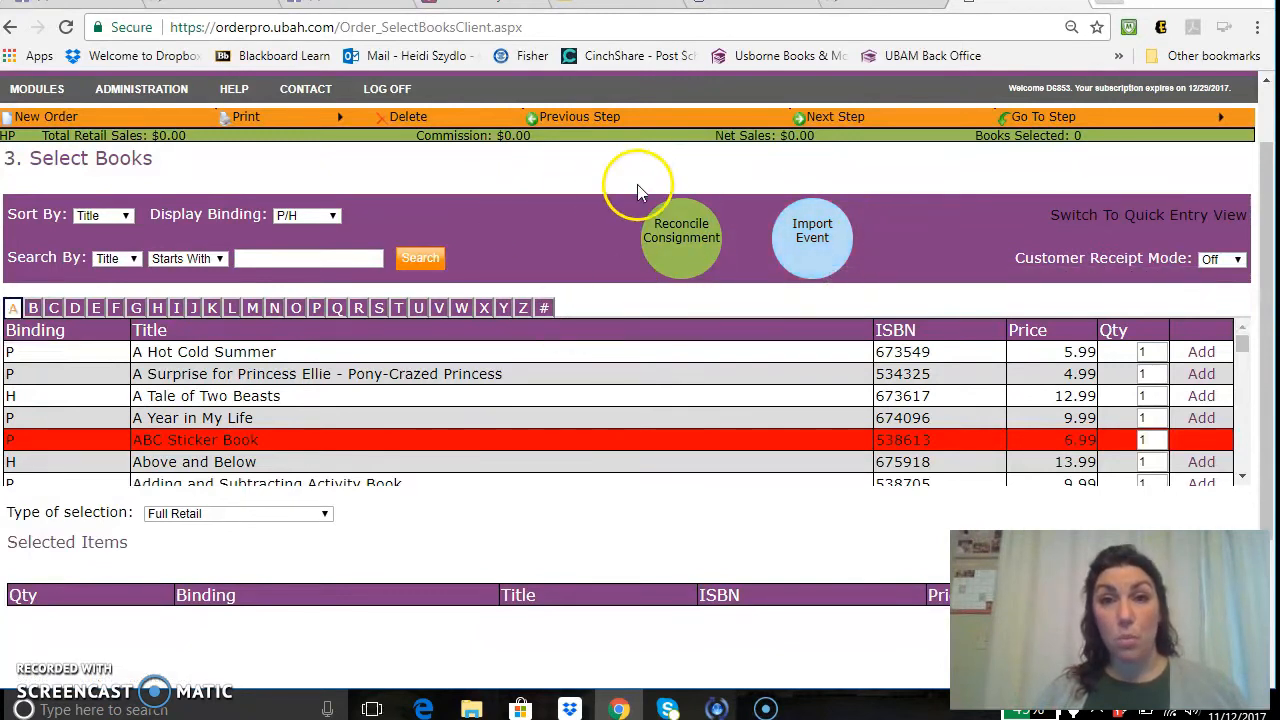
# Import the $75.93 eShow from the Combine eShow list into this order.
pyautogui.click(815, 238)
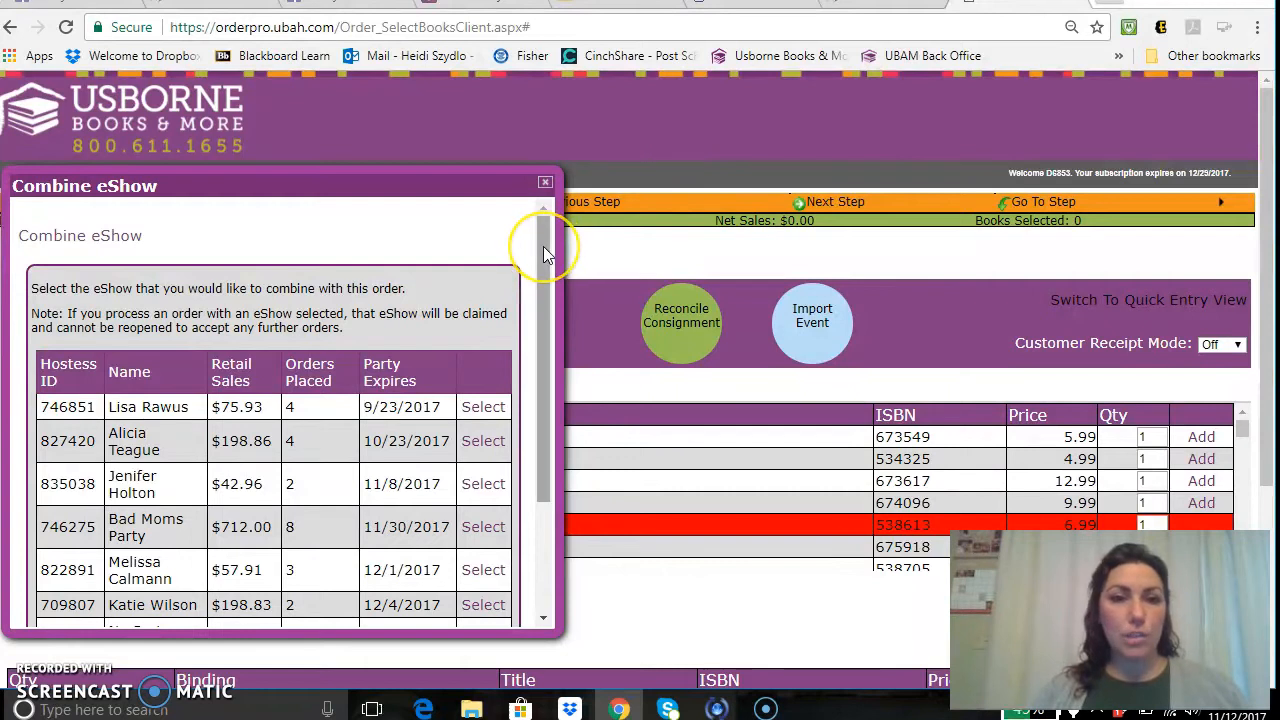
pyautogui.moveTo(543, 246); pyautogui.dragTo(556, 307)
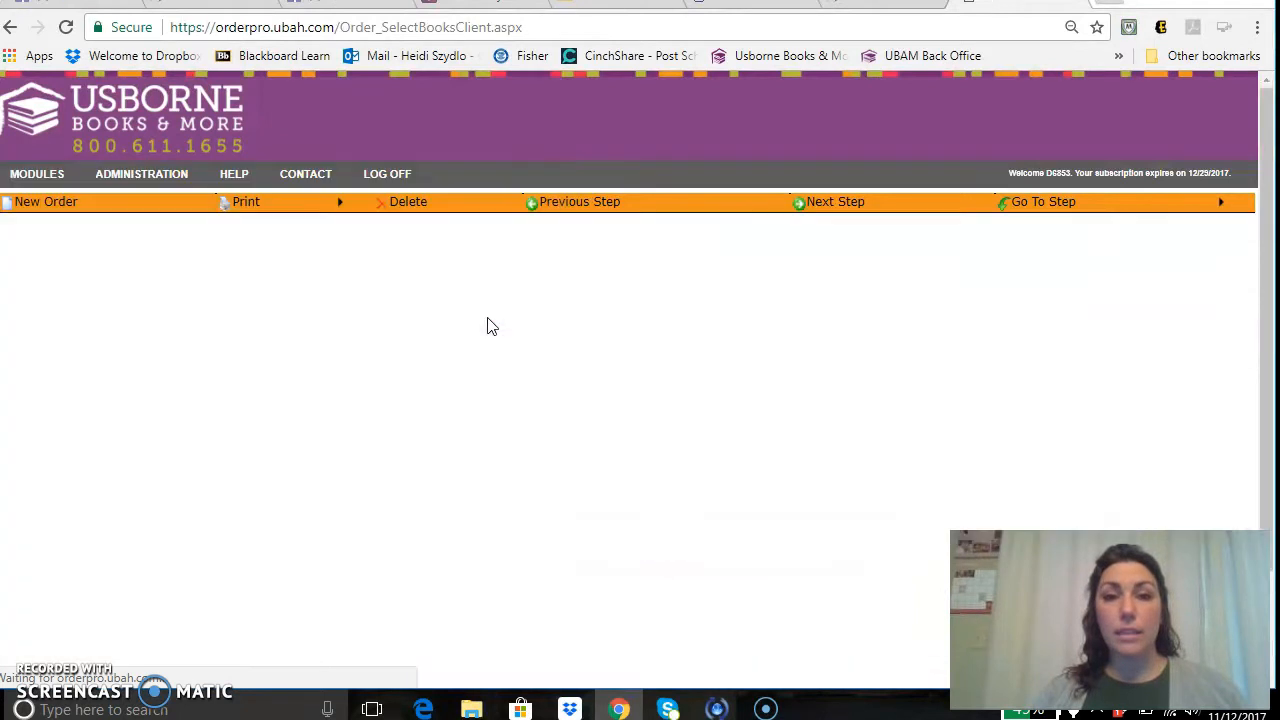
pyautogui.click(824, 270)
pyautogui.click(1264, 133)
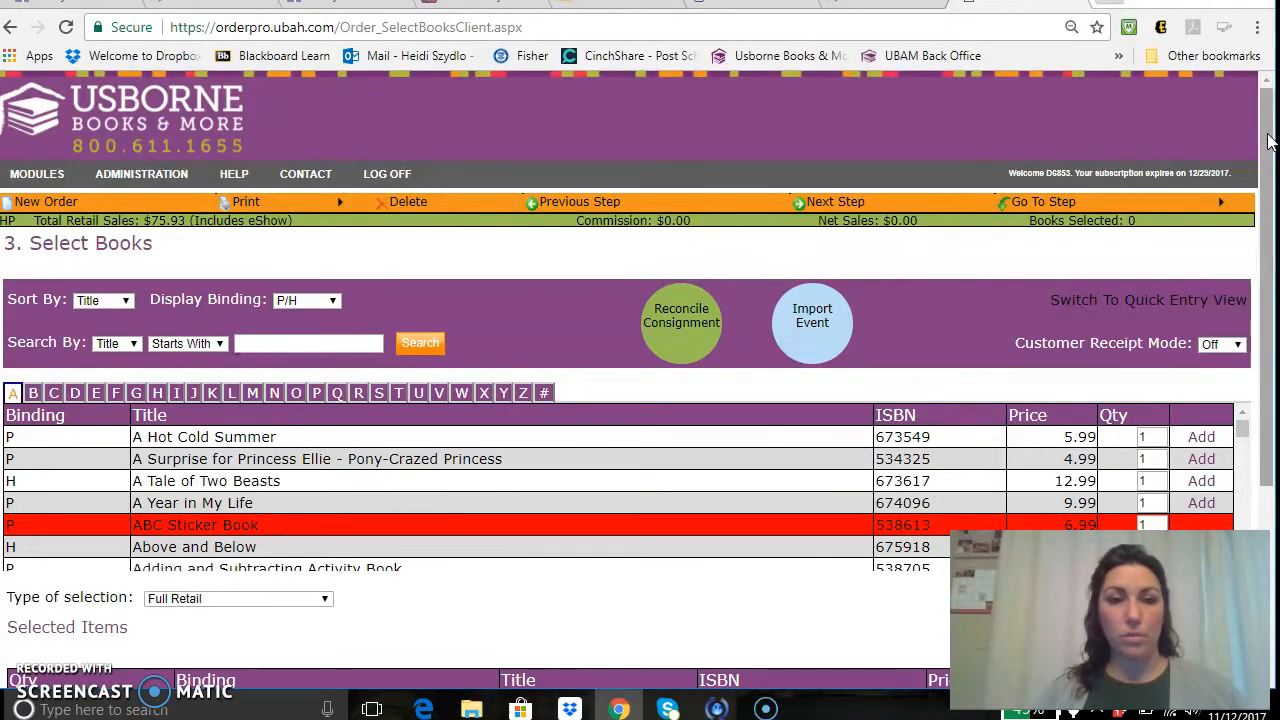
pyautogui.moveTo(1268, 141); pyautogui.dragTo(1268, 170)
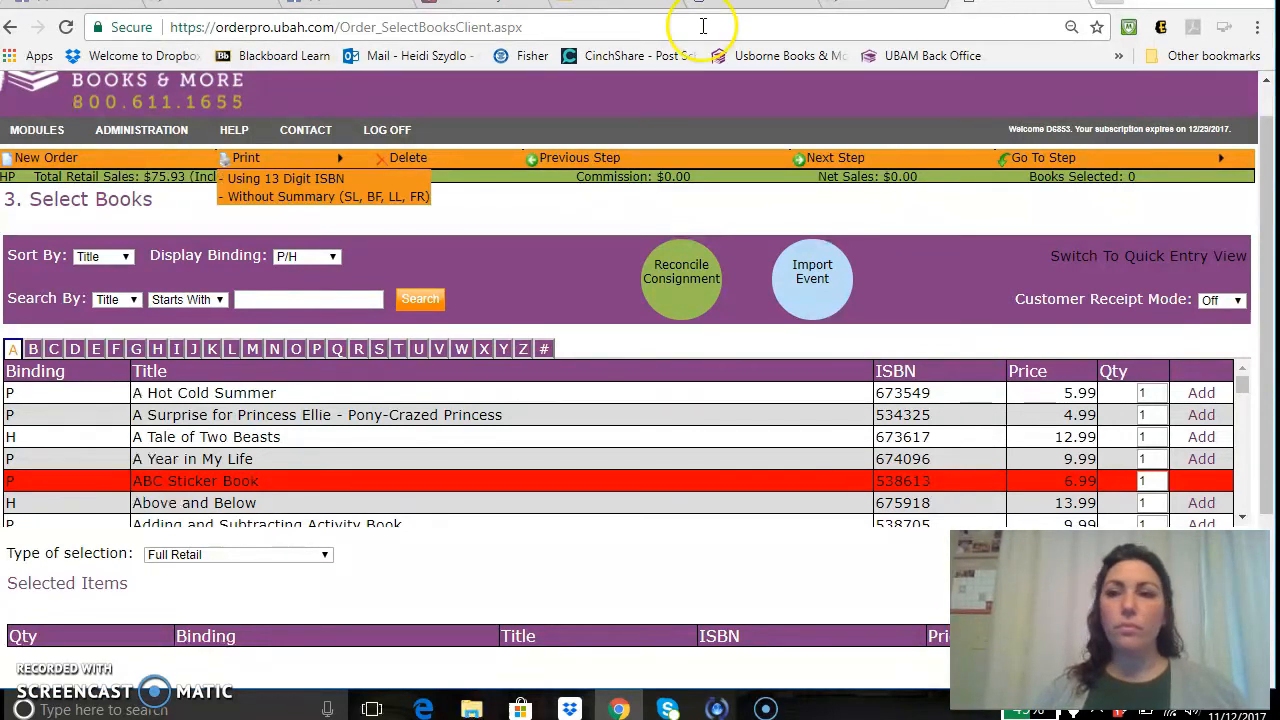
pyautogui.moveTo(1263, 120)
pyautogui.mouseDown()
pyautogui.moveTo(1270, 160)
pyautogui.moveTo(1257, 157)
pyautogui.moveTo(1257, 129)
pyautogui.mouseUp()
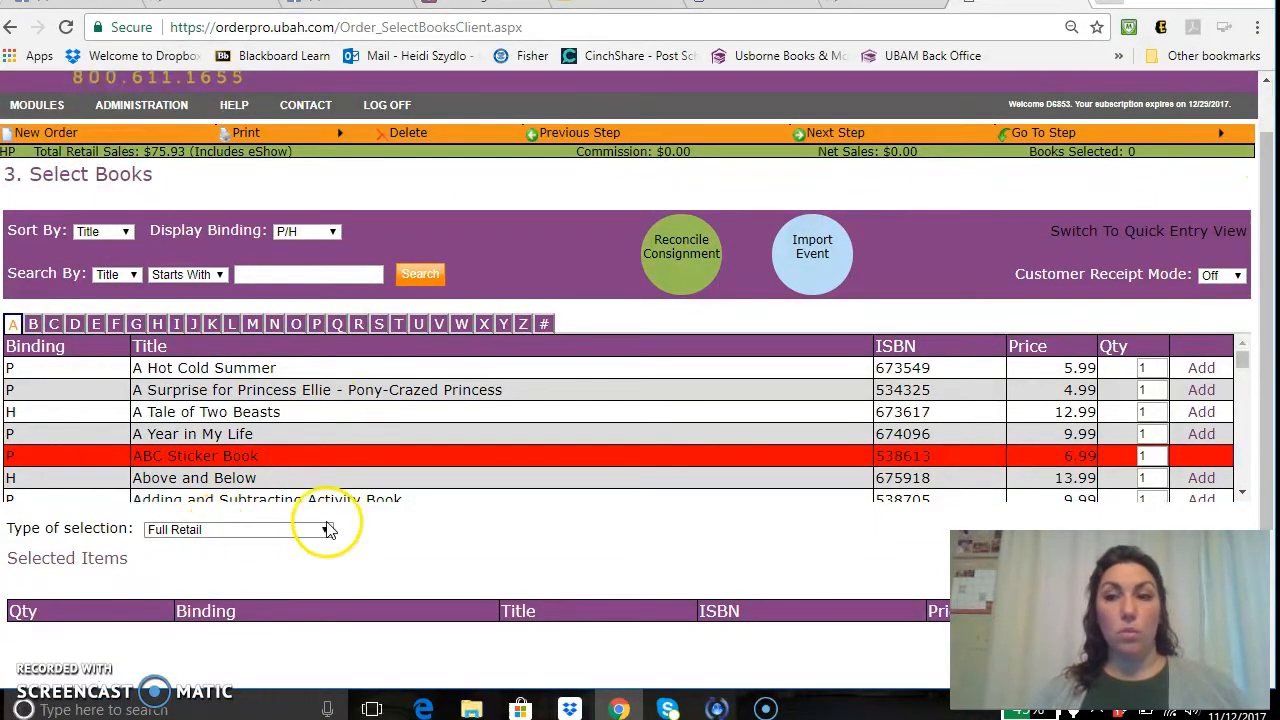
pyautogui.moveTo(1257, 163); pyautogui.dragTo(1275, 238)
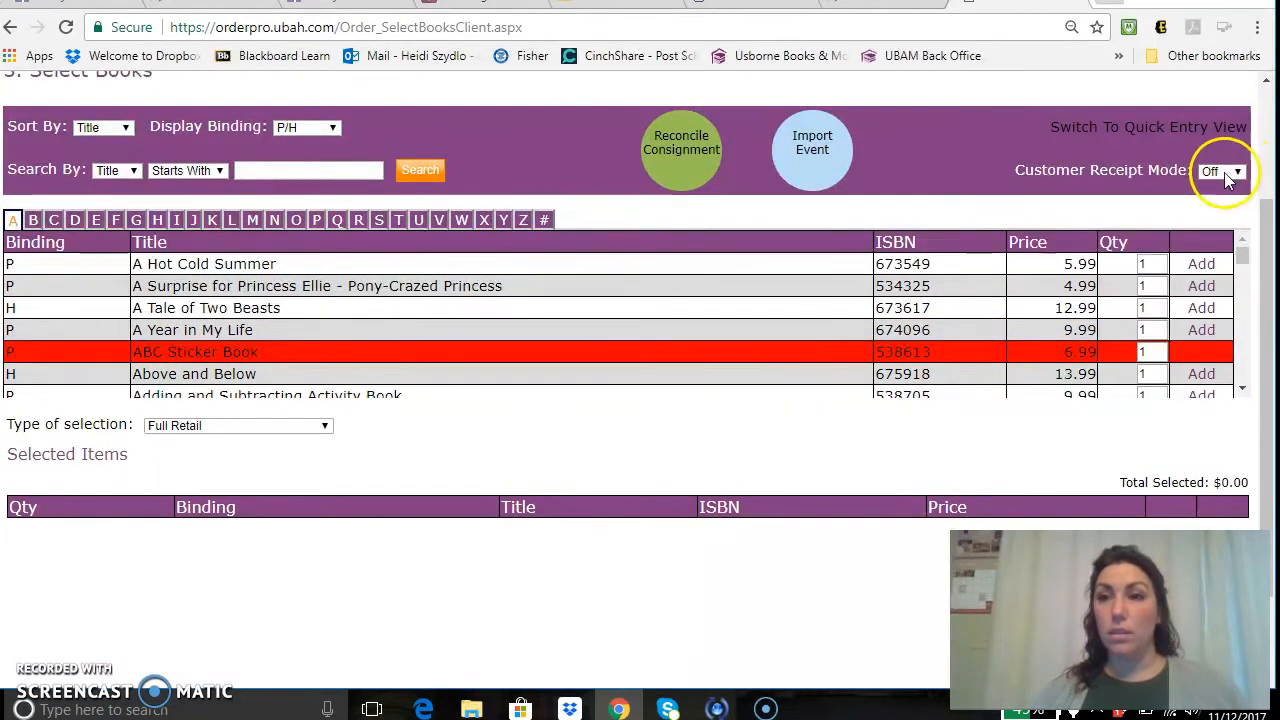
# Turn Customer Receipt Mode on and save the customer's name, address and e-mail via autofill.
pyautogui.click(1220, 171)
pyautogui.click(1211, 201)
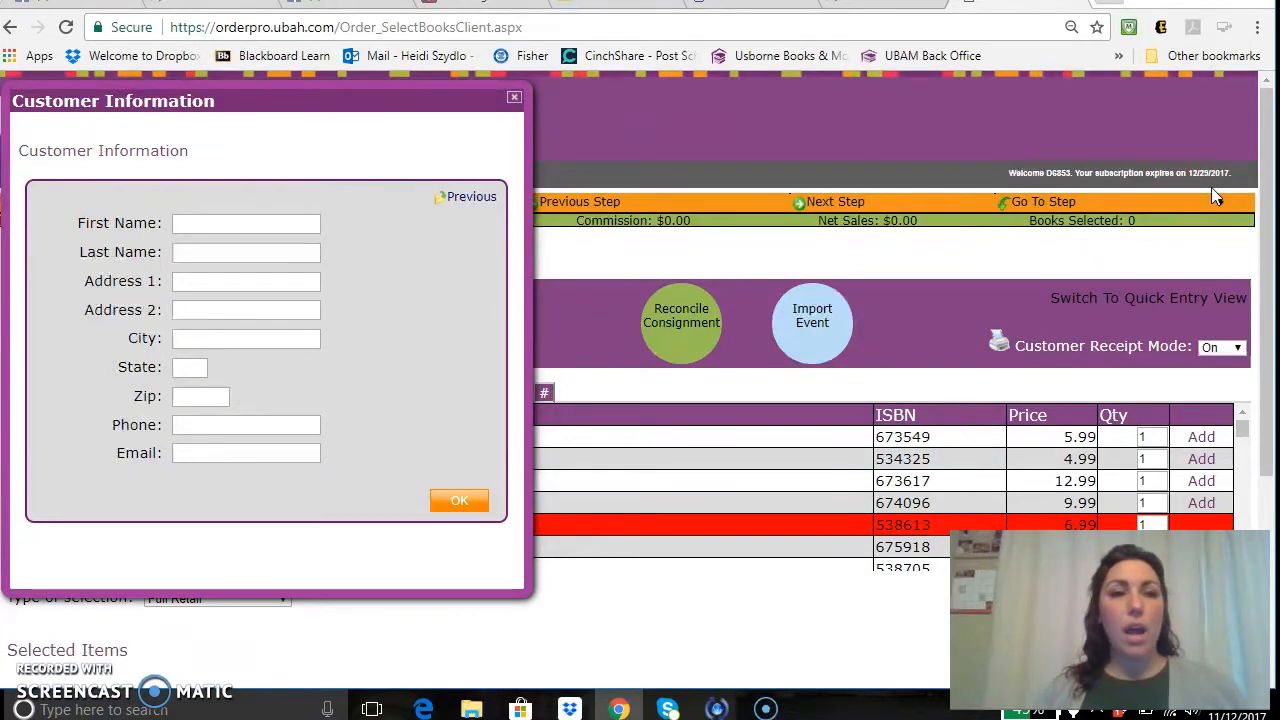
pyautogui.click(199, 223)
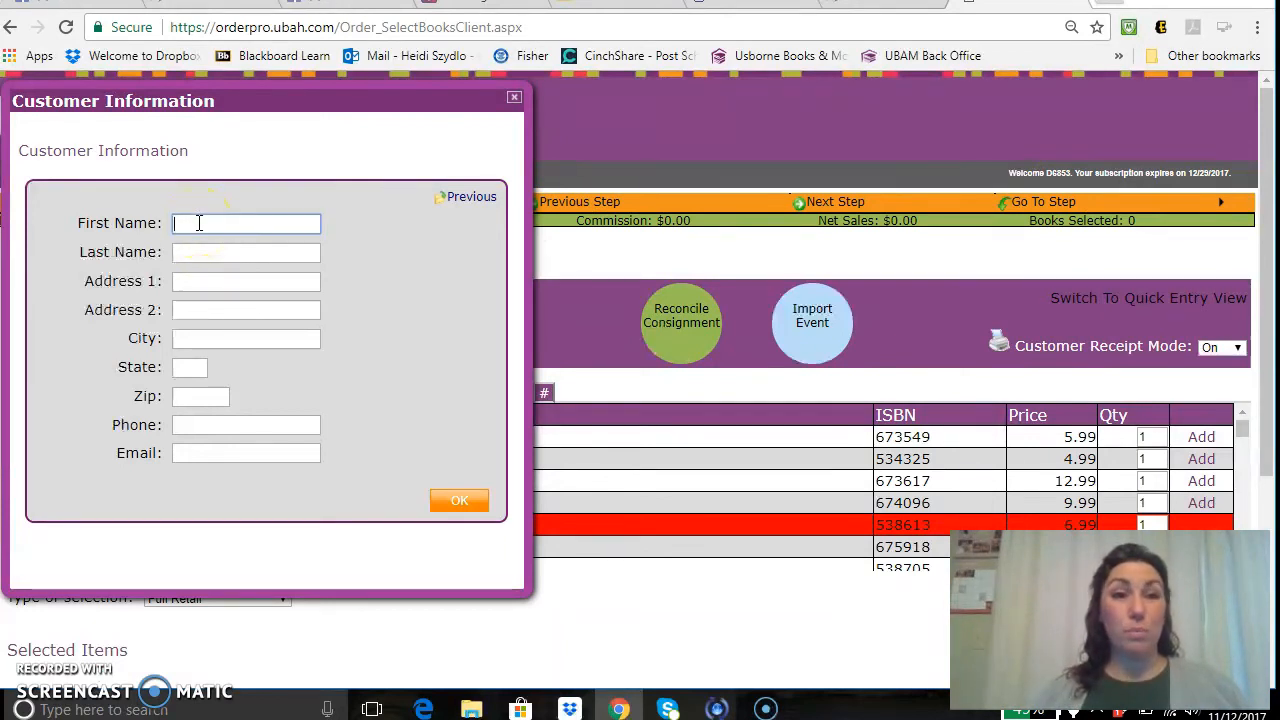
pyautogui.write('Heid')
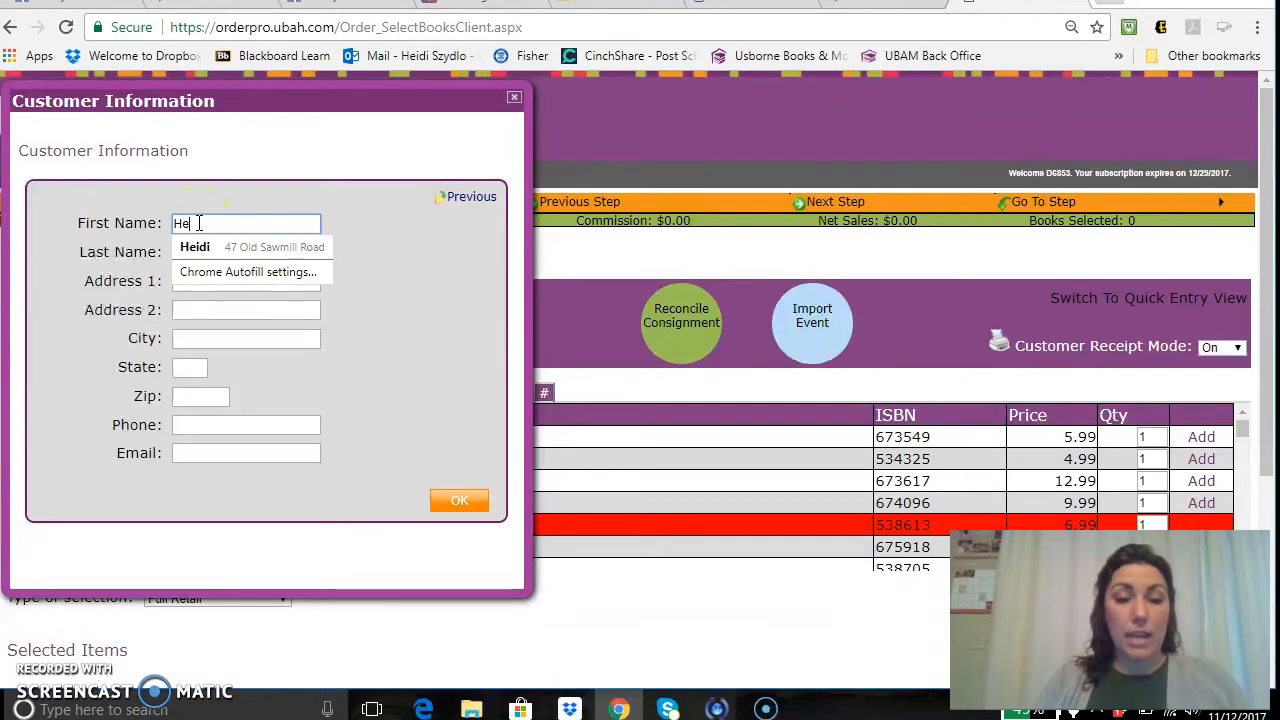
pyautogui.click(200, 246)
pyautogui.click(462, 508)
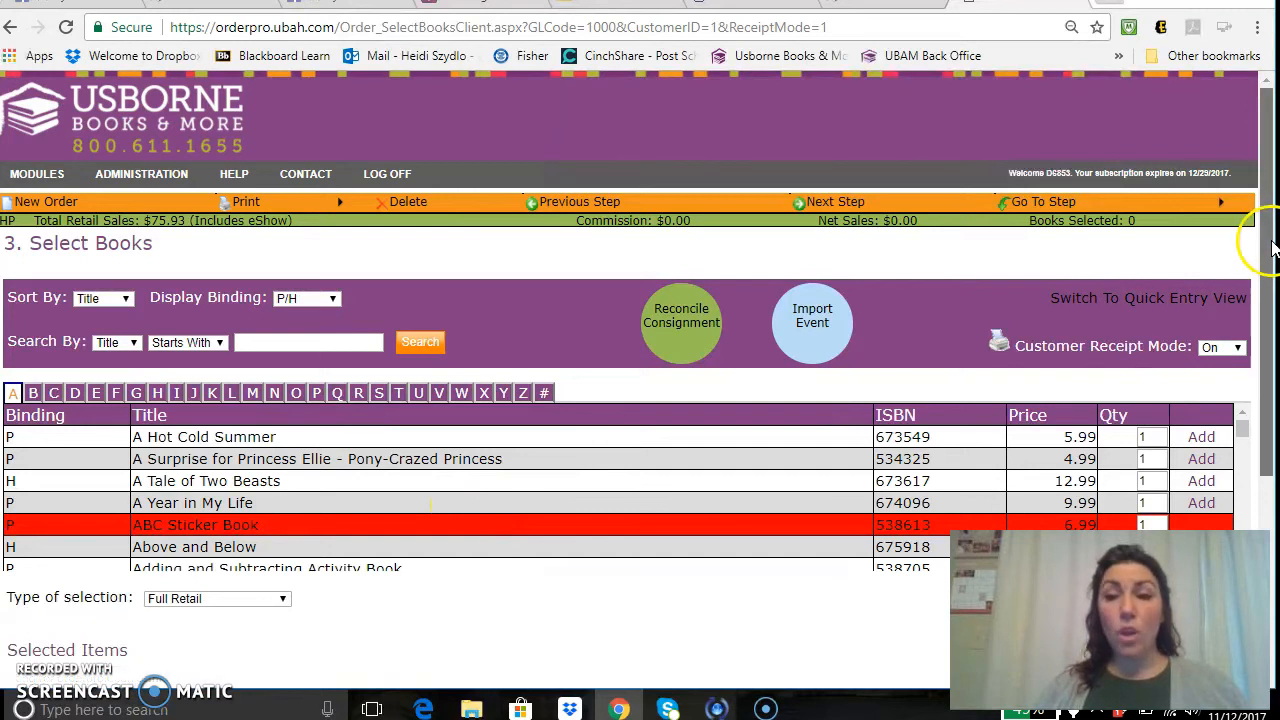
# Add 4 Full Retail copies of A Tale of Two Beasts at $12.99, totalling $51.96.
pyautogui.moveTo(1272, 246); pyautogui.dragTo(1266, 331)
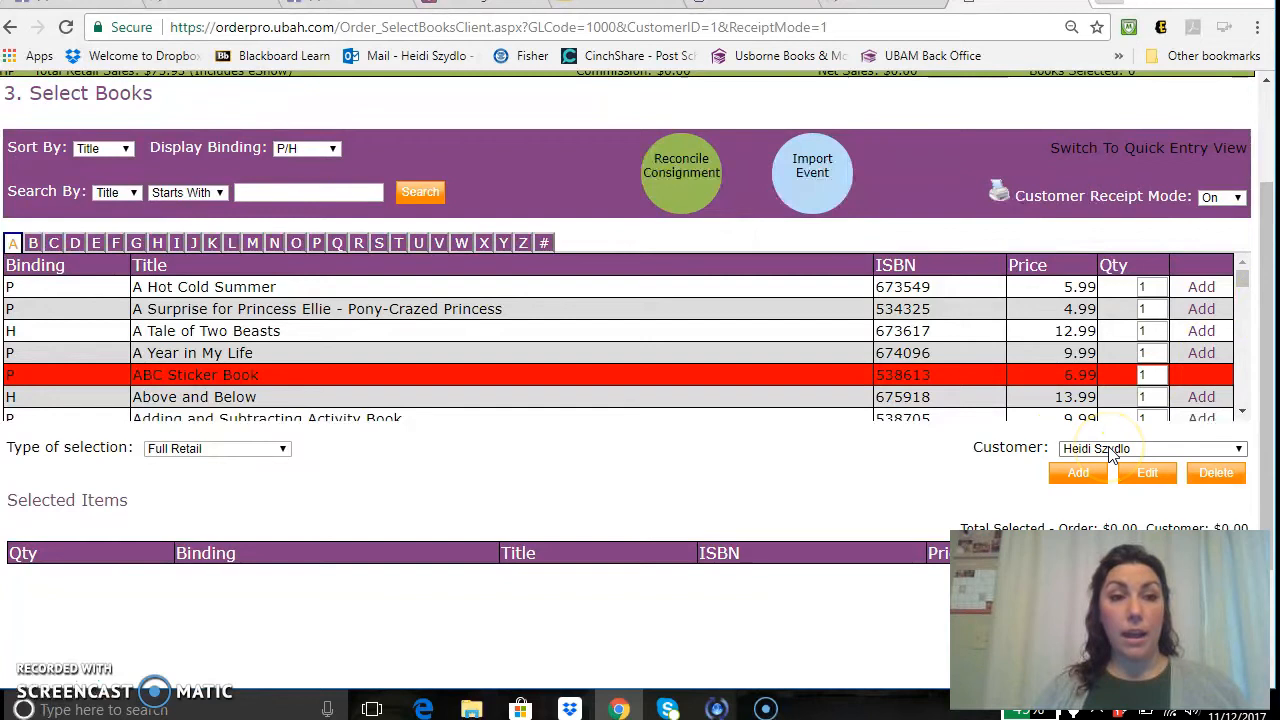
pyautogui.click(203, 456)
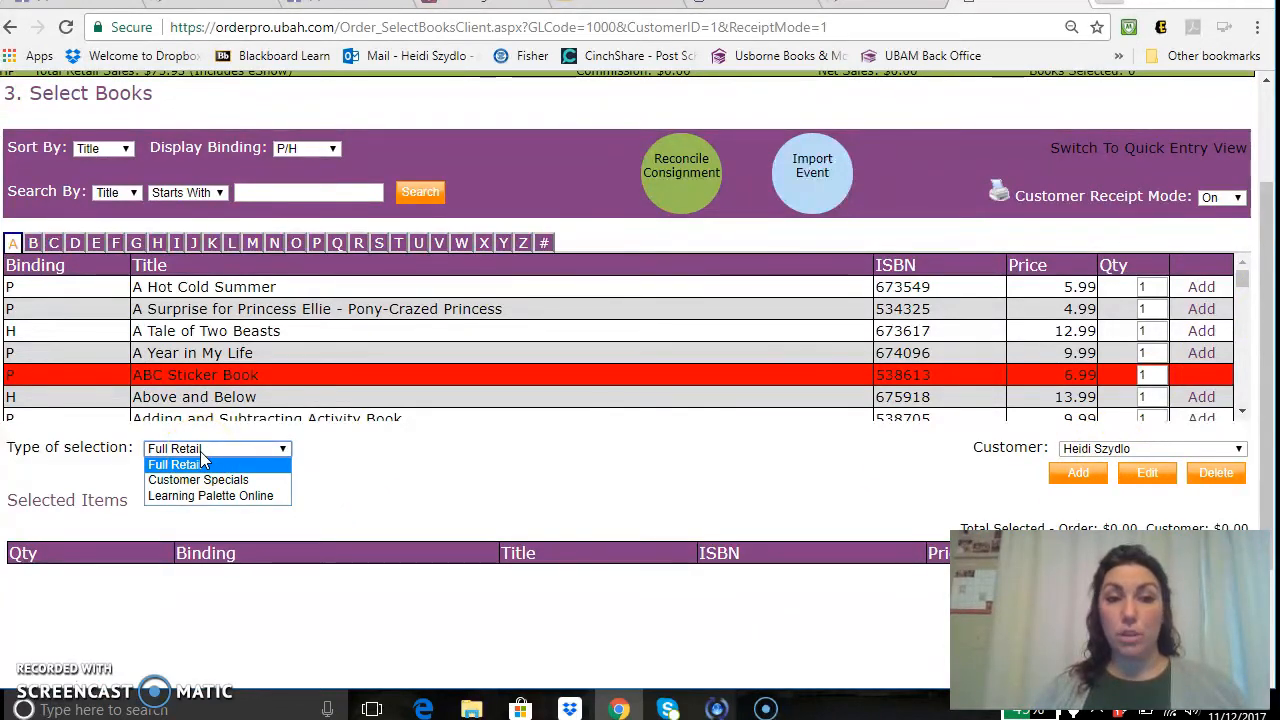
pyautogui.click(184, 466)
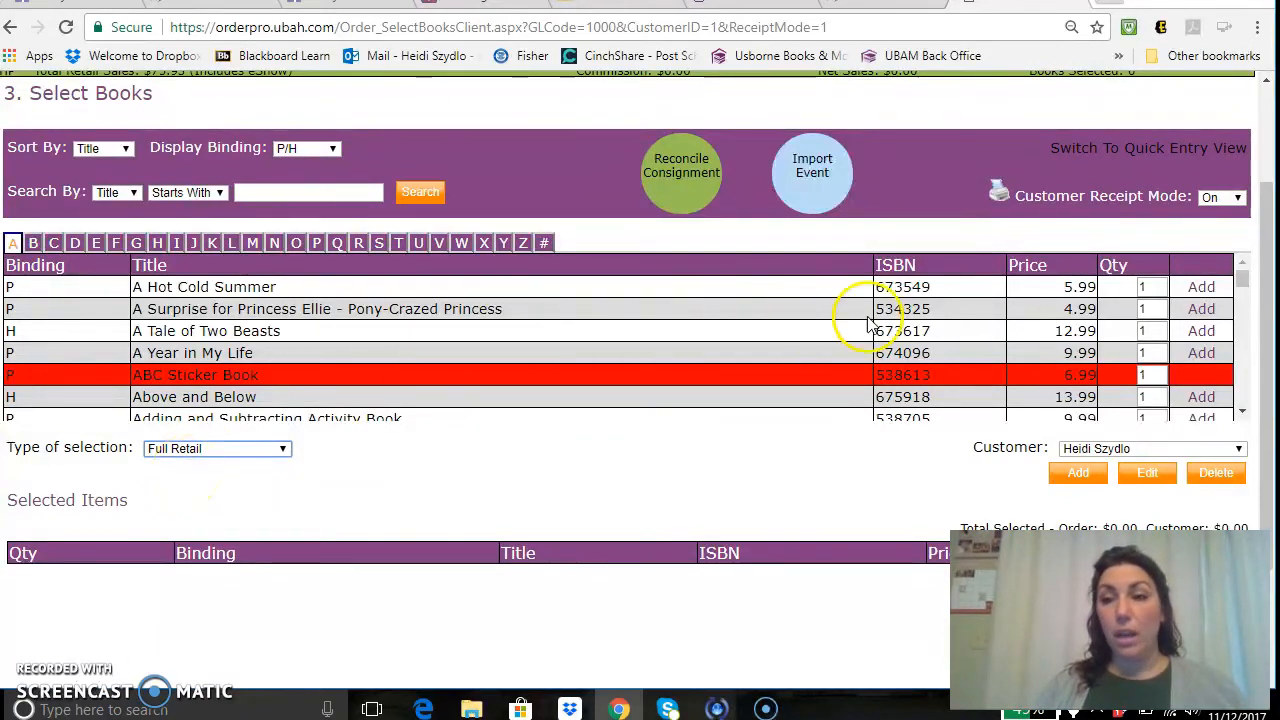
pyautogui.doubleClick(1160, 331)
pyautogui.write('4')
pyautogui.click(1201, 331)
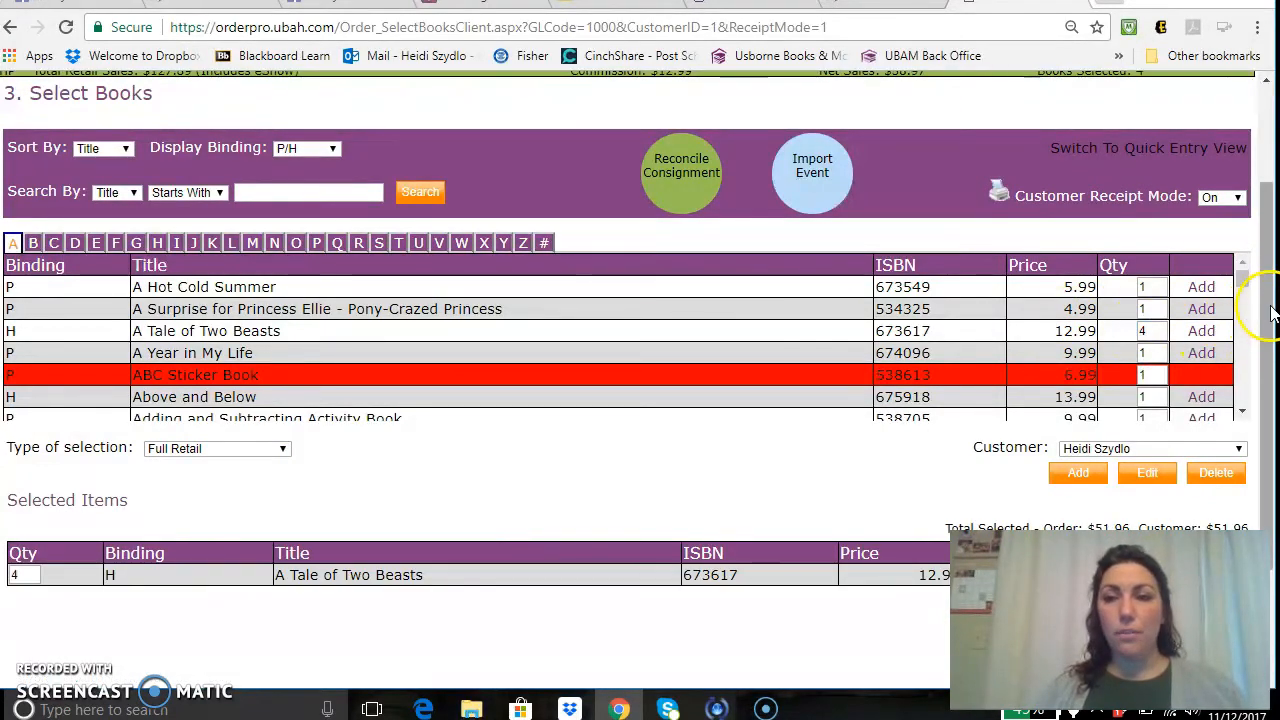
pyautogui.moveTo(1268, 314); pyautogui.dragTo(1270, 360)
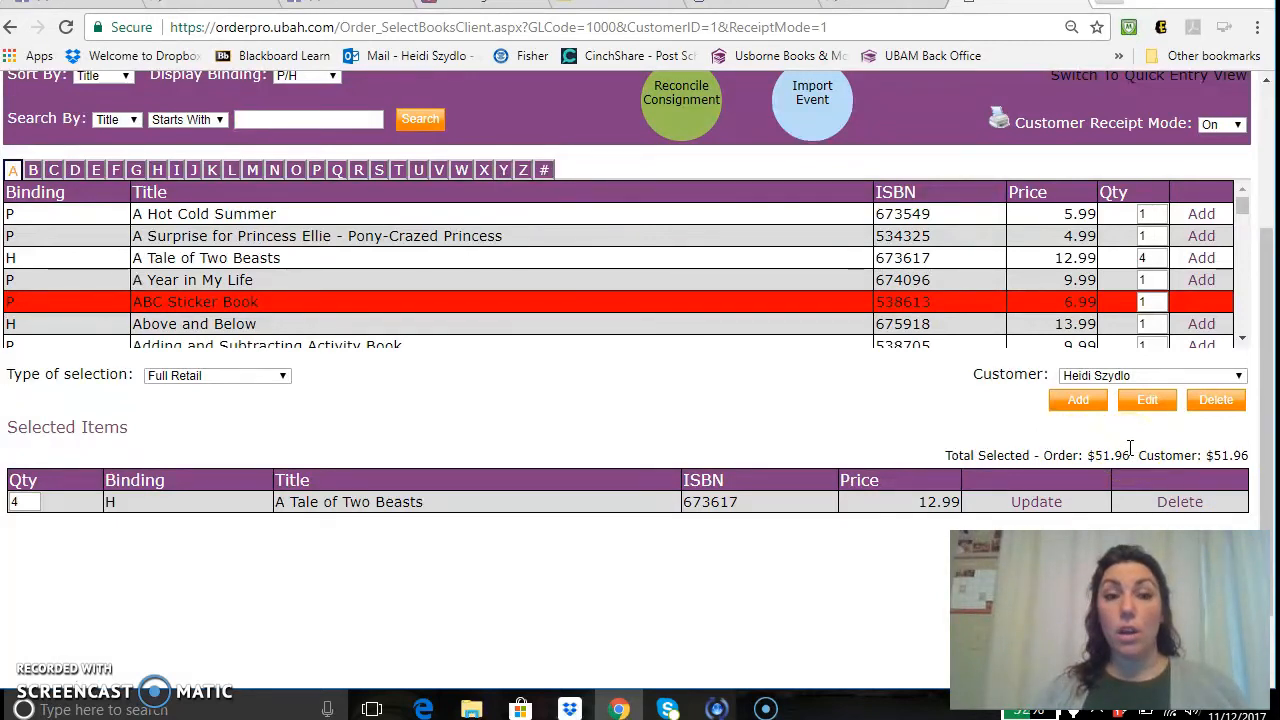
# Add the $14.99 Big Book of Fingerprint Activities from Customer Specials, then switch back to Full Retail.
pyautogui.click(266, 378)
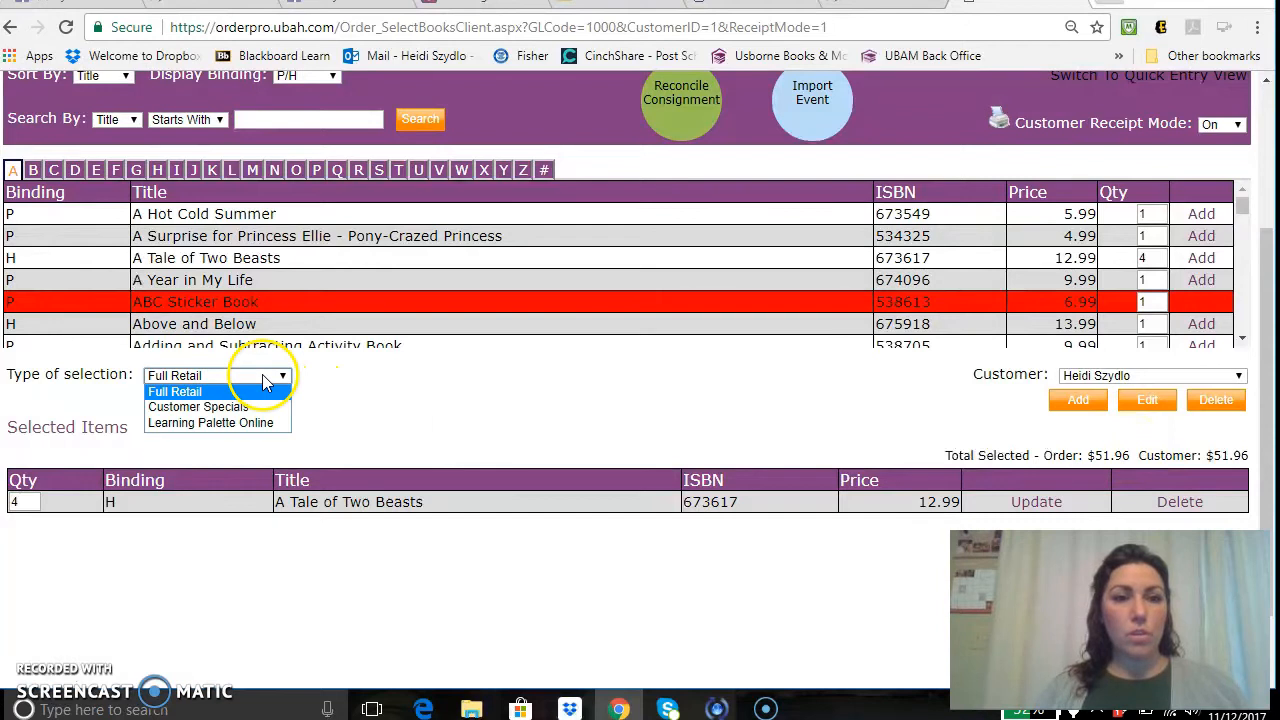
pyautogui.click(240, 408)
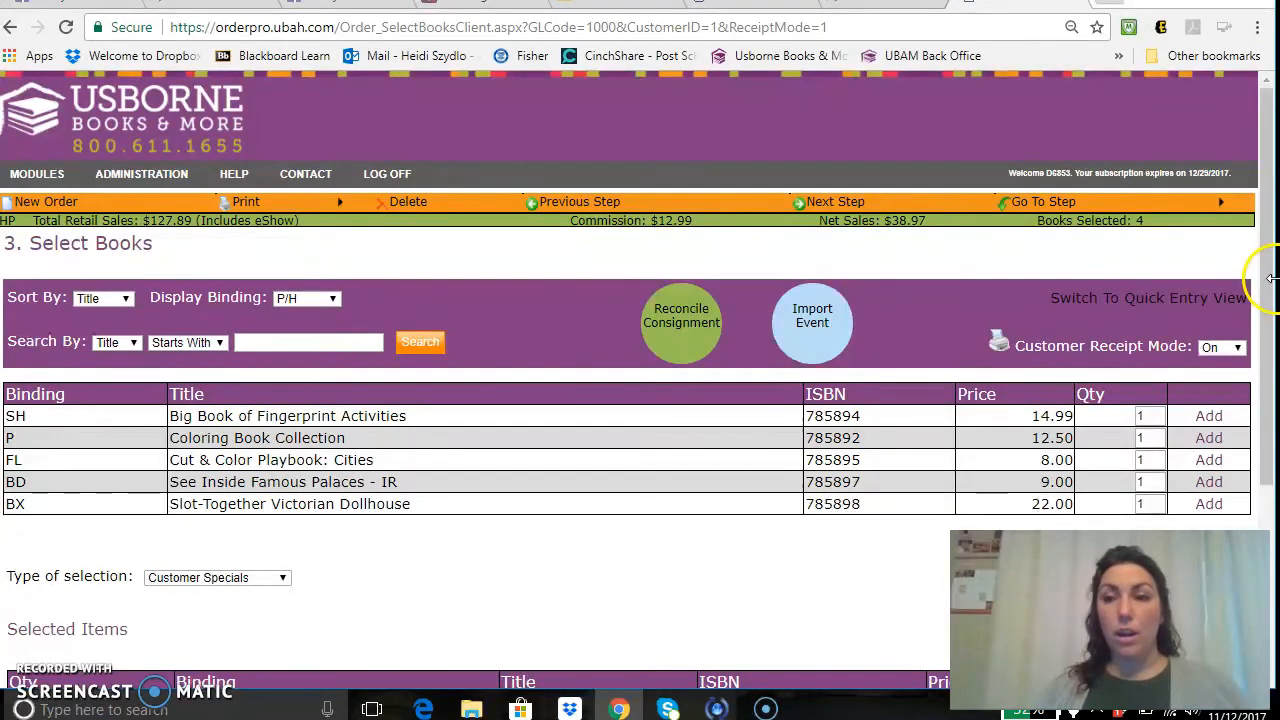
pyautogui.moveTo(1264, 272); pyautogui.dragTo(1258, 334)
pyautogui.click(1208, 329)
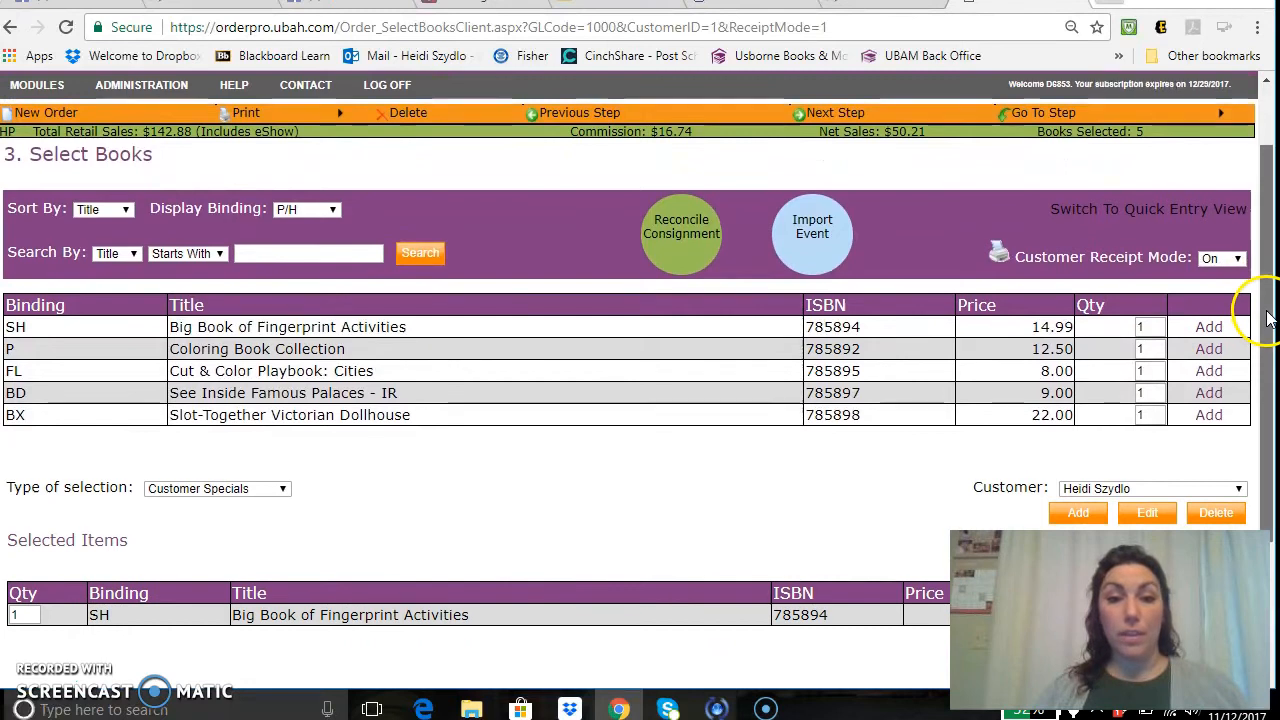
pyautogui.moveTo(1266, 318); pyautogui.dragTo(1266, 392)
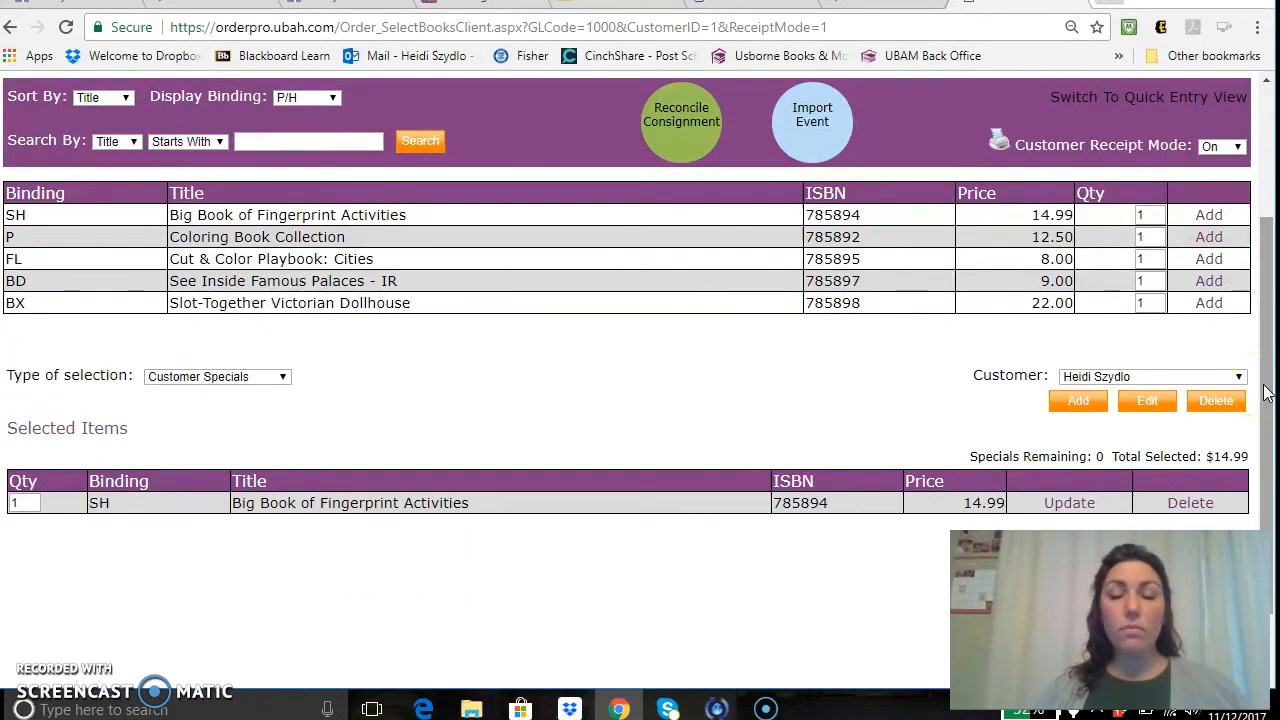
pyautogui.click(228, 378)
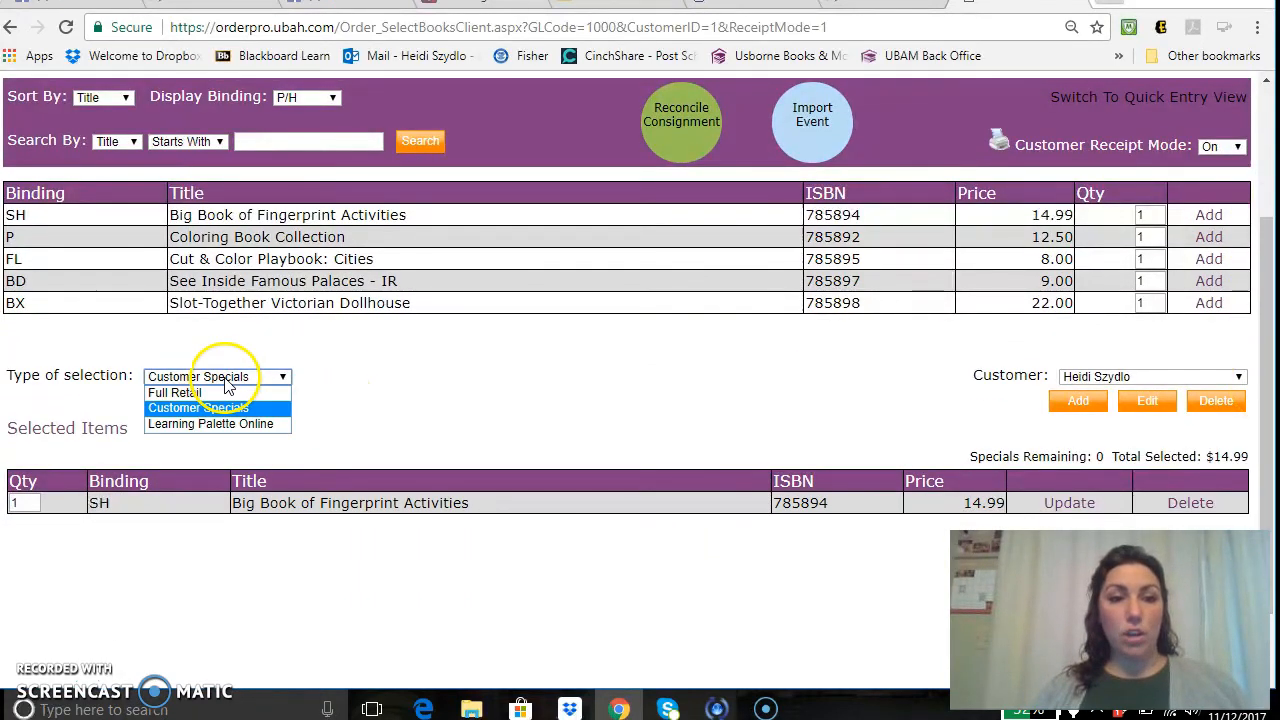
pyautogui.click(213, 396)
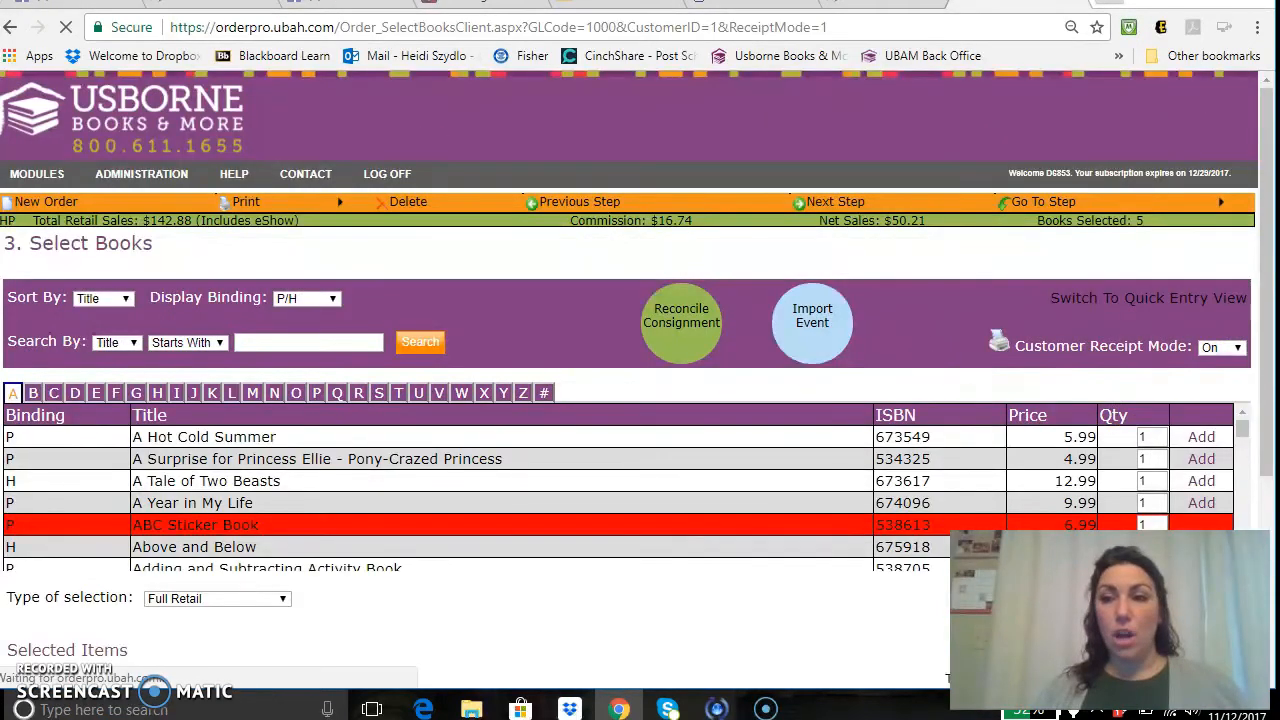
pyautogui.moveTo(1268, 348); pyautogui.dragTo(1268, 420)
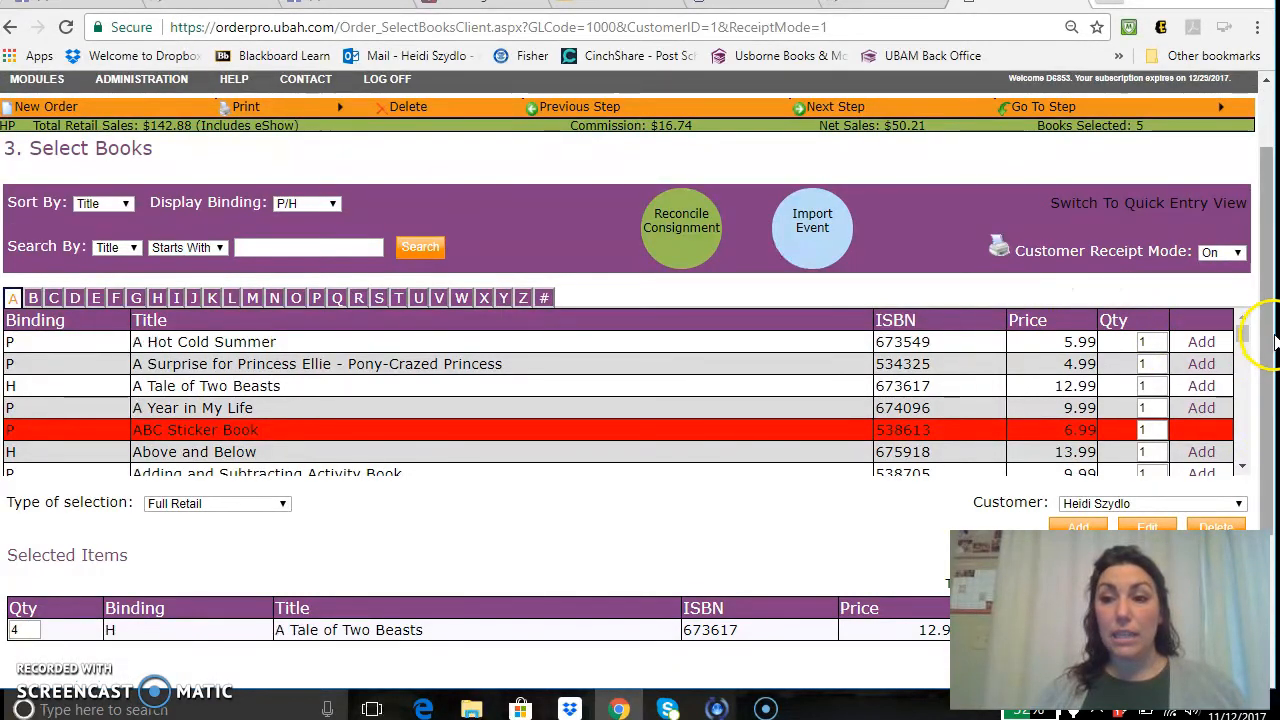
pyautogui.moveTo(1263, 337)
pyautogui.mouseDown()
pyautogui.moveTo(1257, 271)
pyautogui.moveTo(1273, 390)
pyautogui.moveTo(1268, 346)
pyautogui.mouseUp()
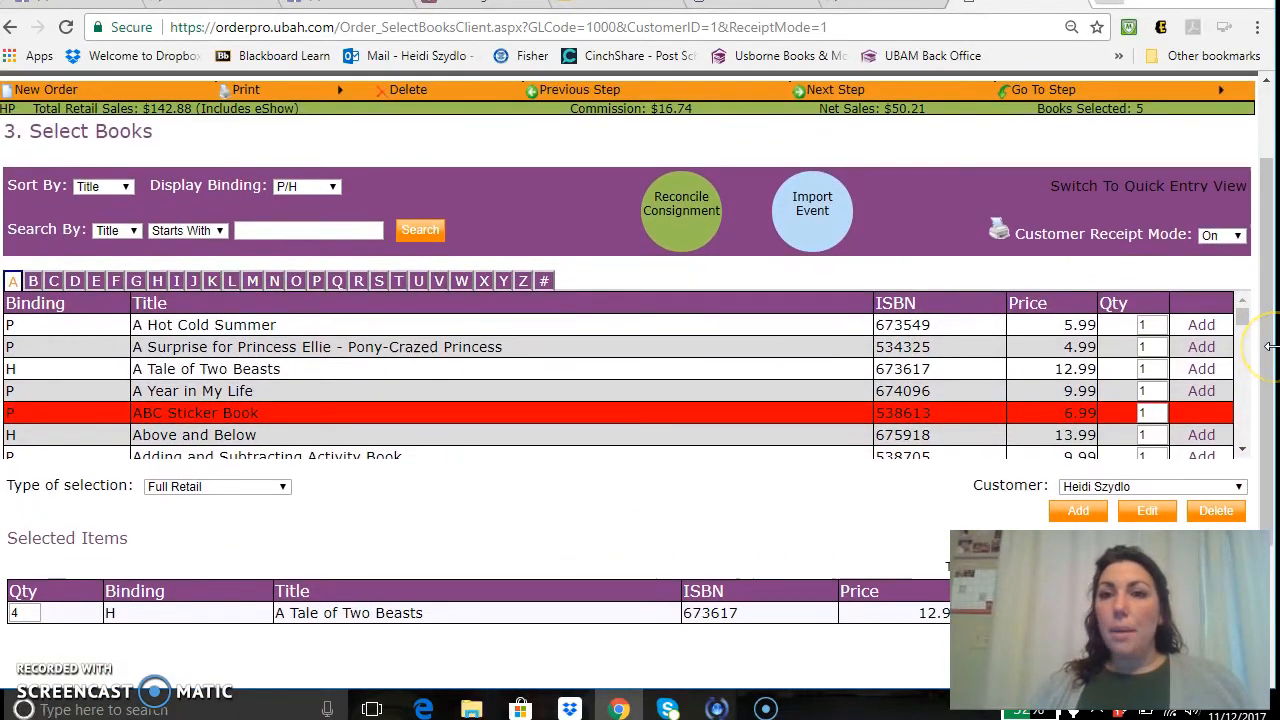
pyautogui.click(1127, 192)
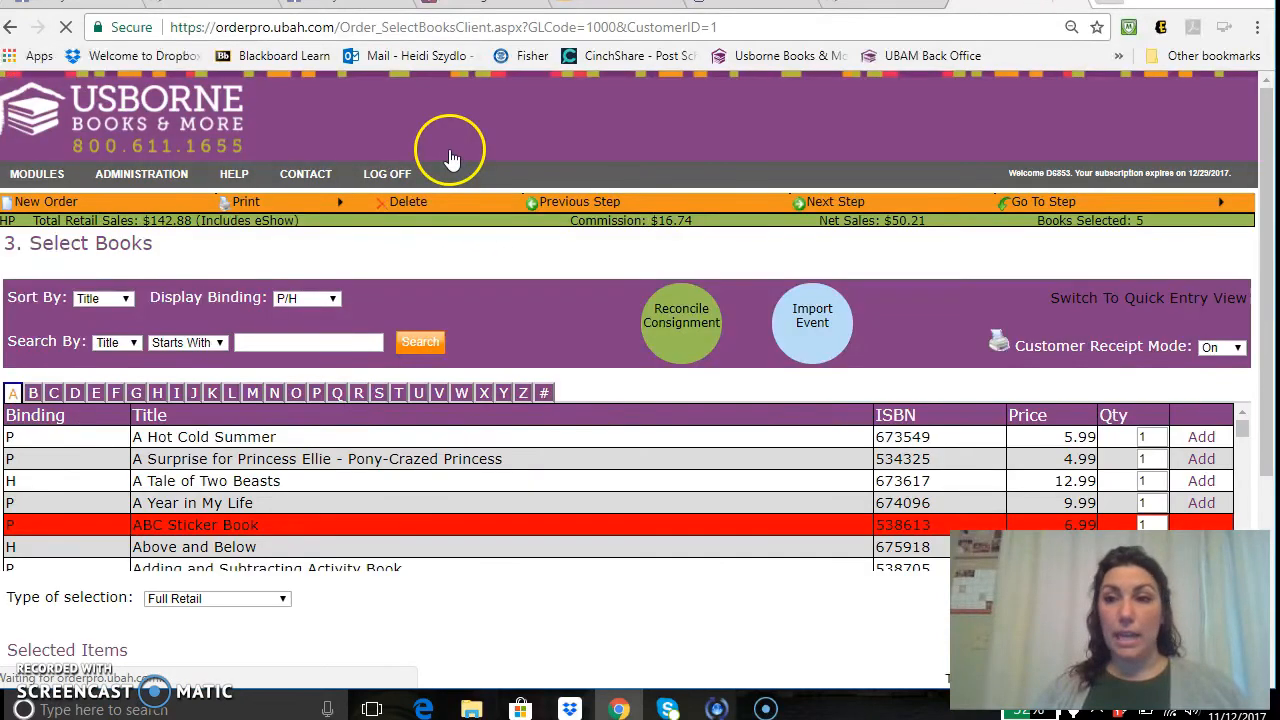
pyautogui.moveTo(1265, 243); pyautogui.dragTo(1257, 300)
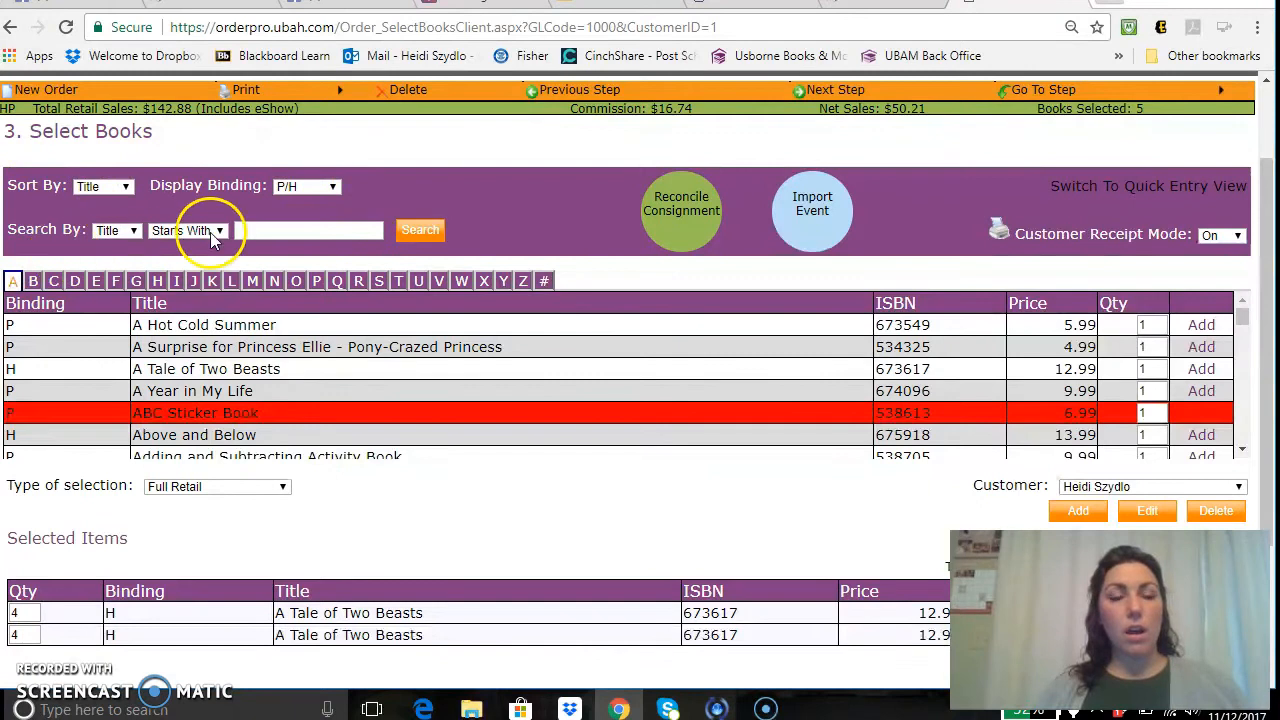
# Set Display Binding to Show All.
pyautogui.click(318, 192)
pyautogui.click(311, 264)
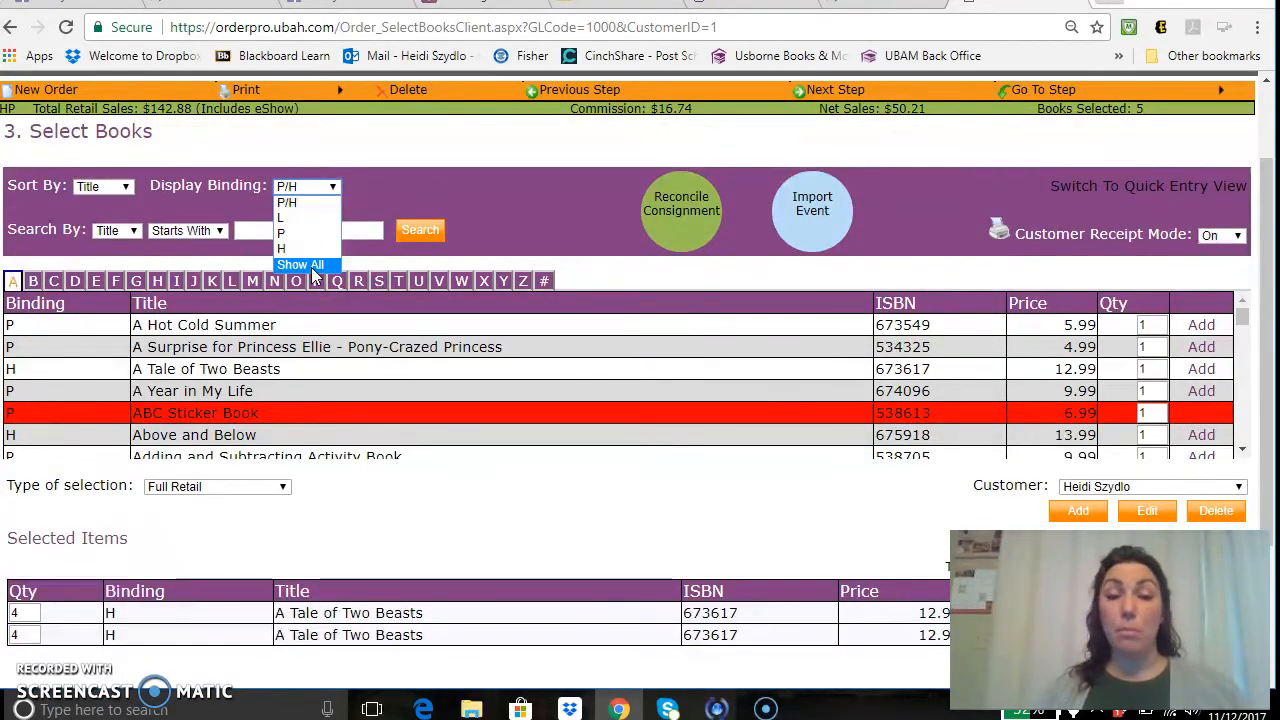
pyautogui.click(311, 265)
# Set book searches to match Contains and search by ISBN instead of title.
pyautogui.click(115, 232)
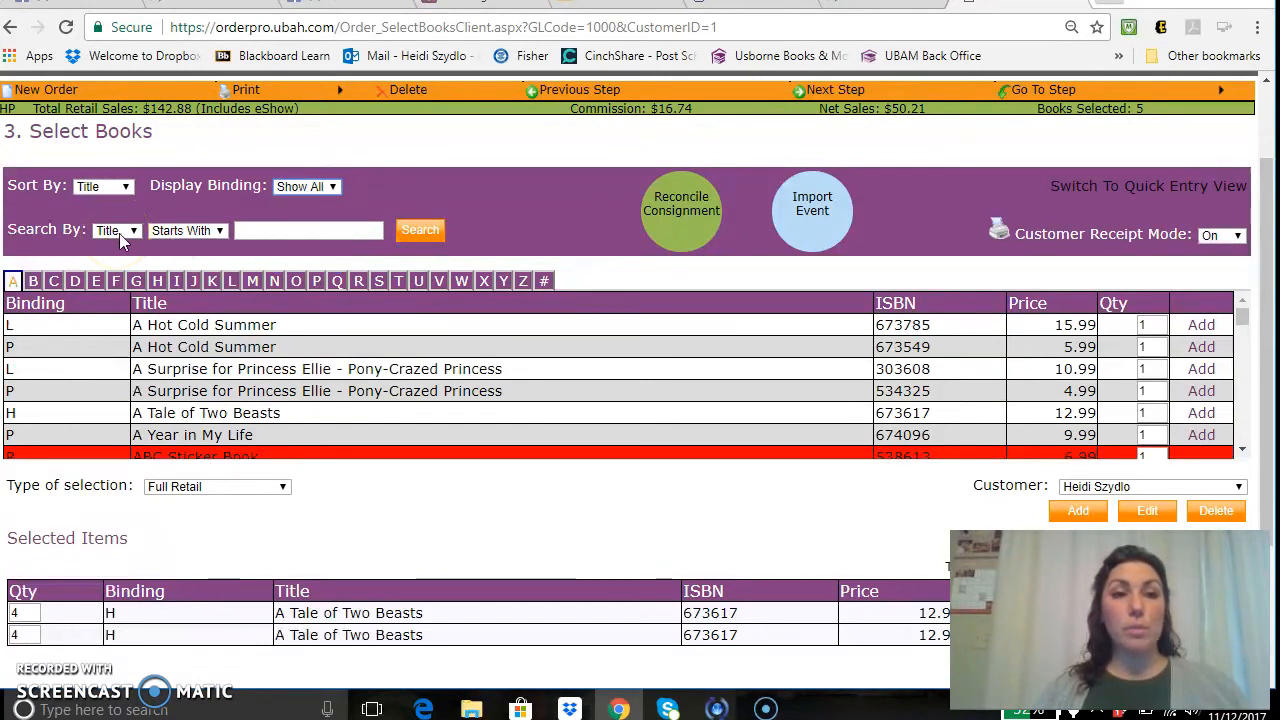
pyautogui.click(98, 235)
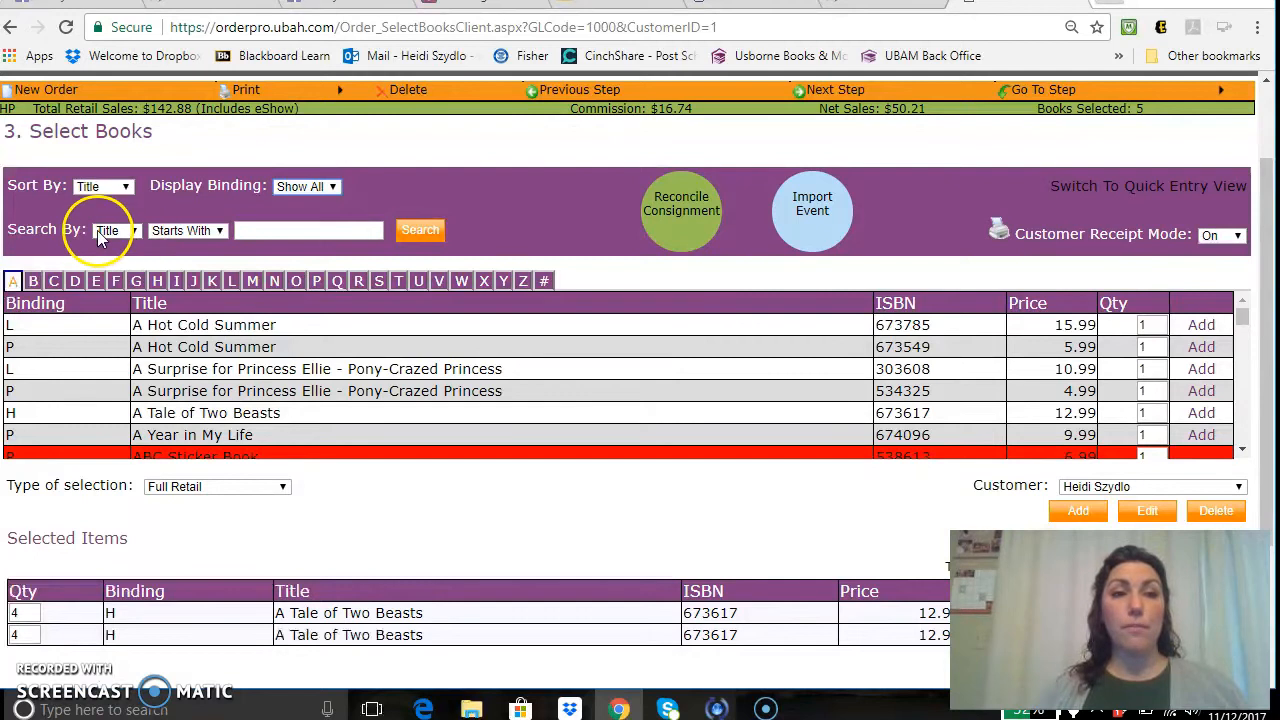
pyautogui.click(190, 230)
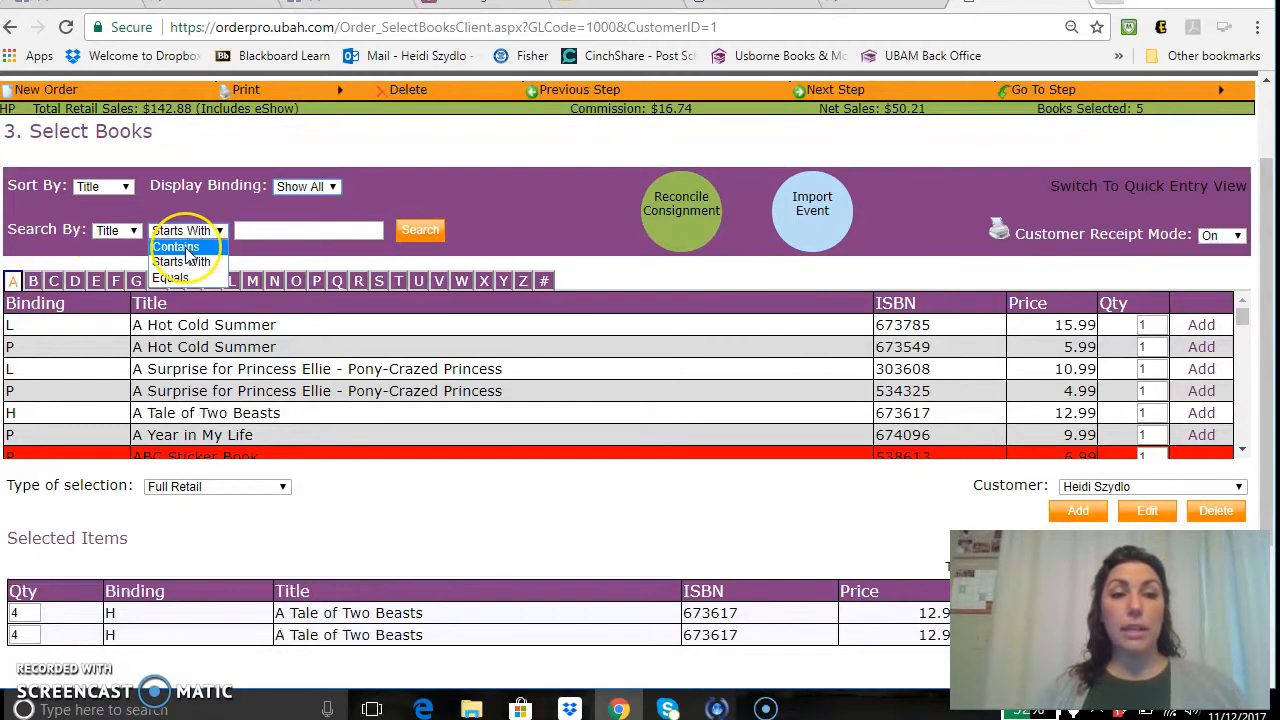
pyautogui.click(176, 247)
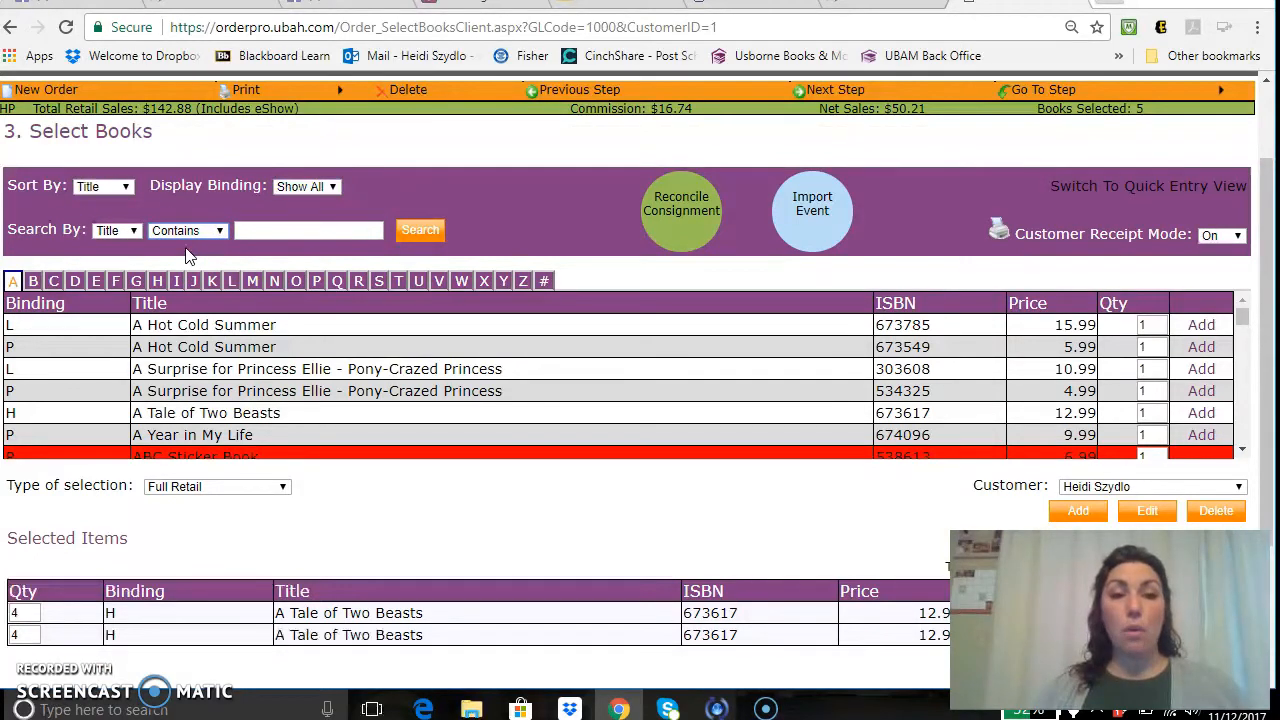
pyautogui.click(290, 246)
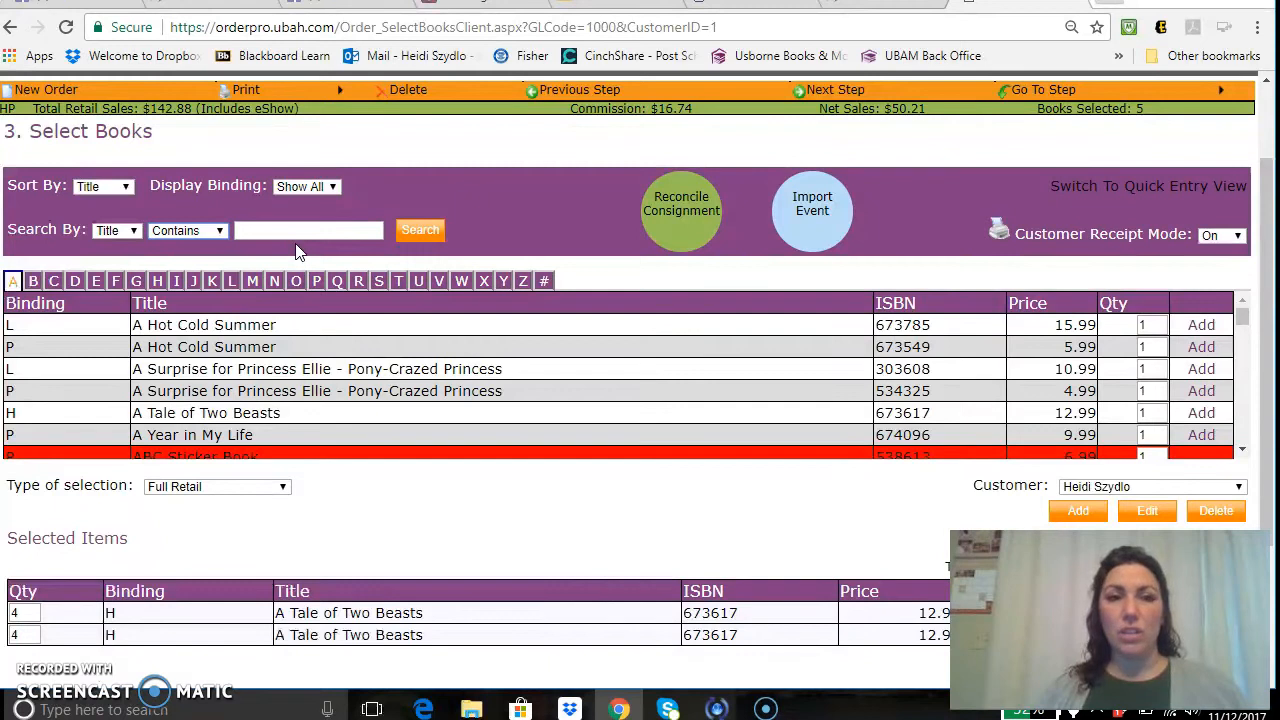
pyautogui.click(118, 236)
pyautogui.click(115, 250)
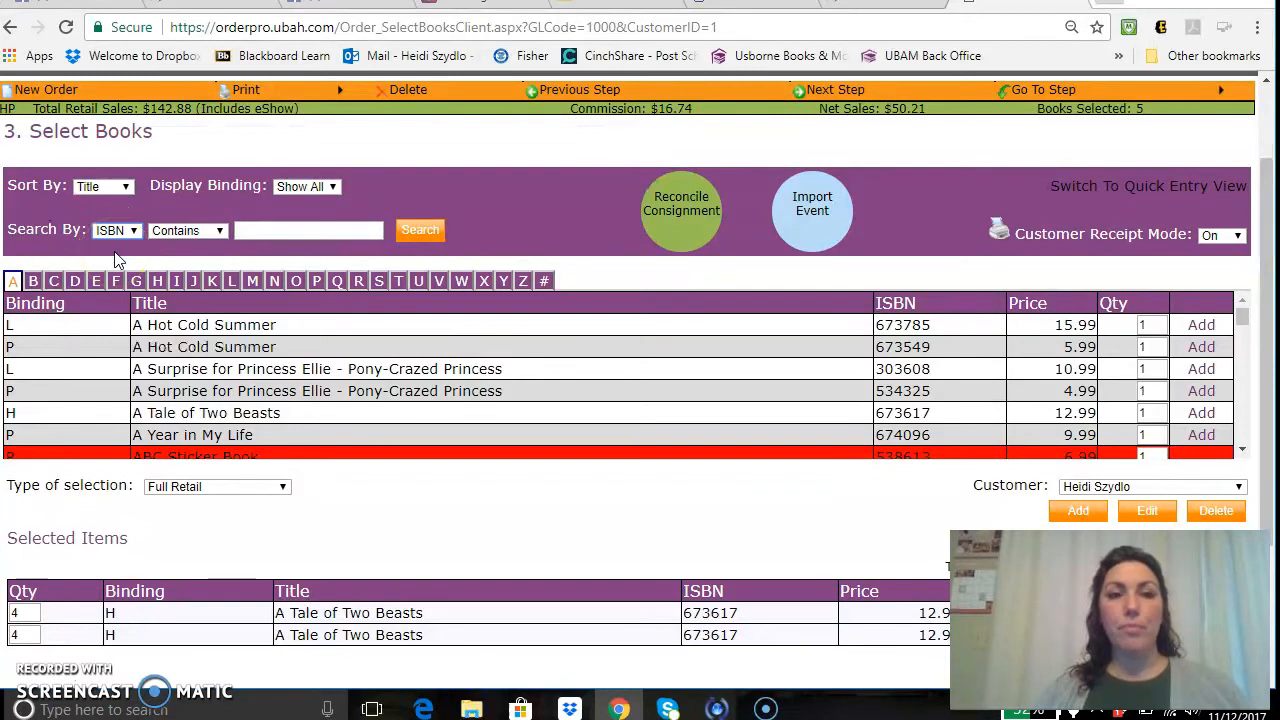
pyautogui.click(375, 234)
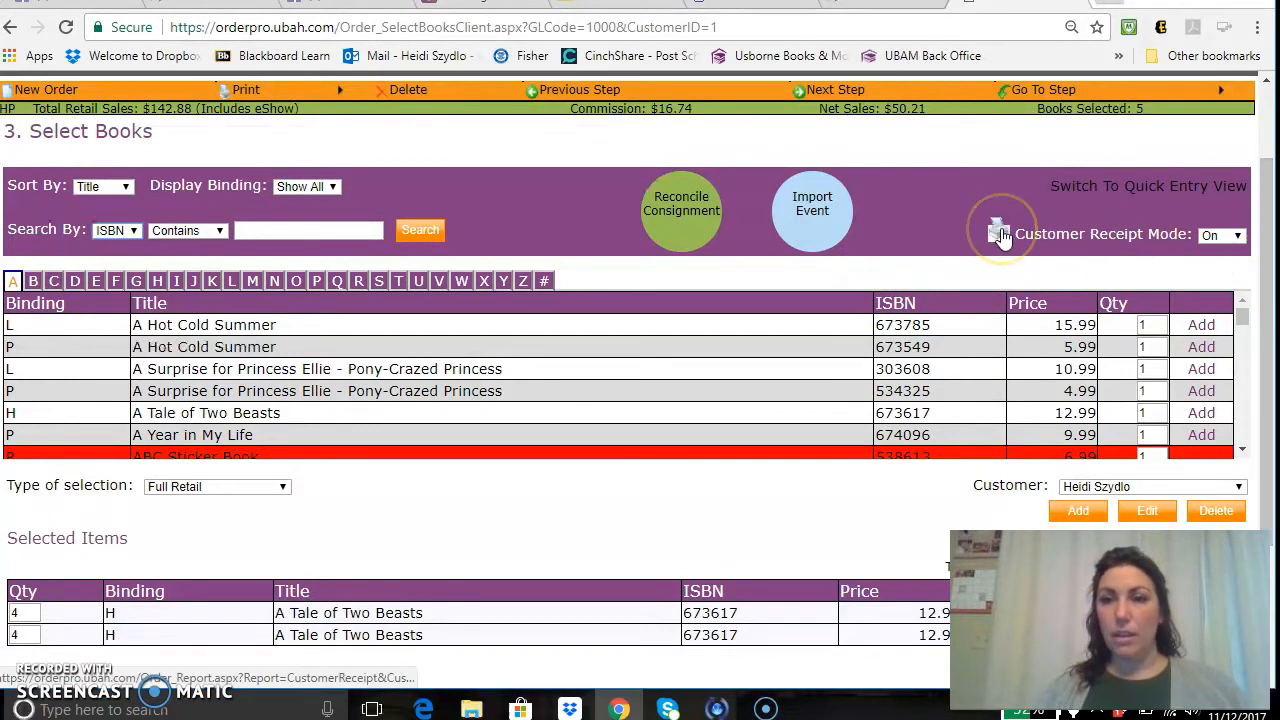
# View the customer receipt showing $76.90 due for five books, then close it.
pyautogui.click(1001, 234)
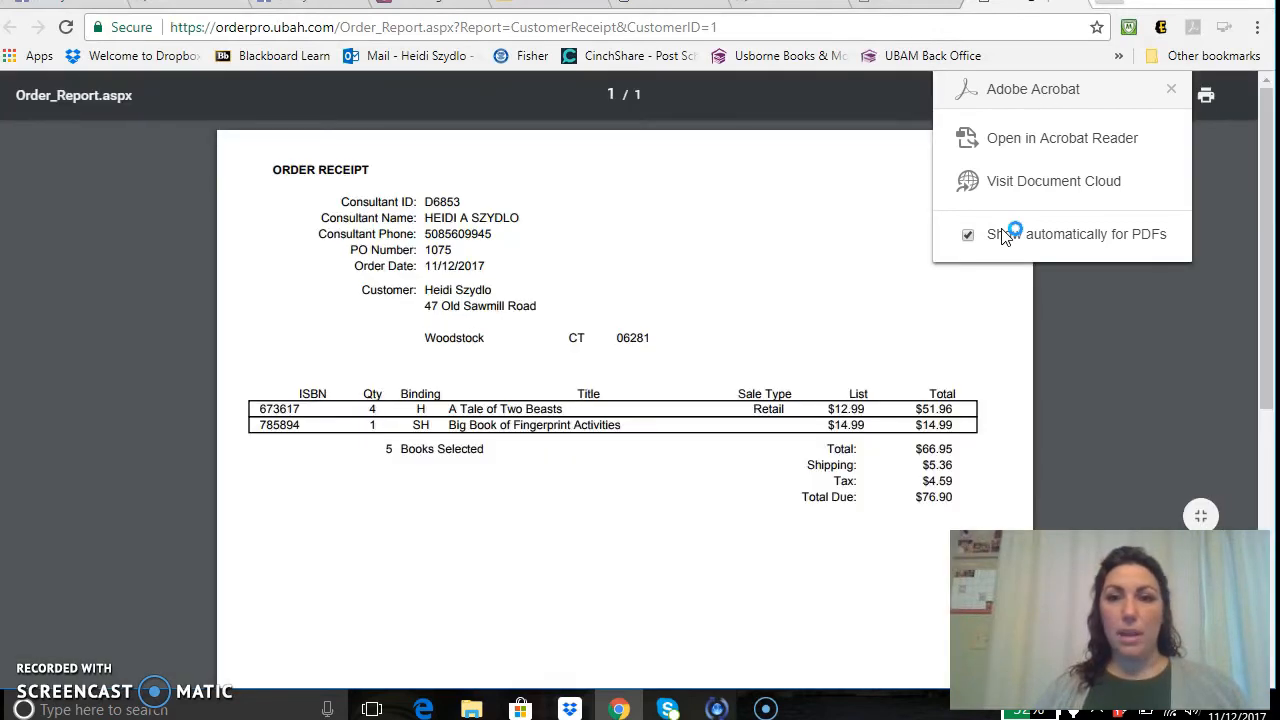
pyautogui.click(474, 540)
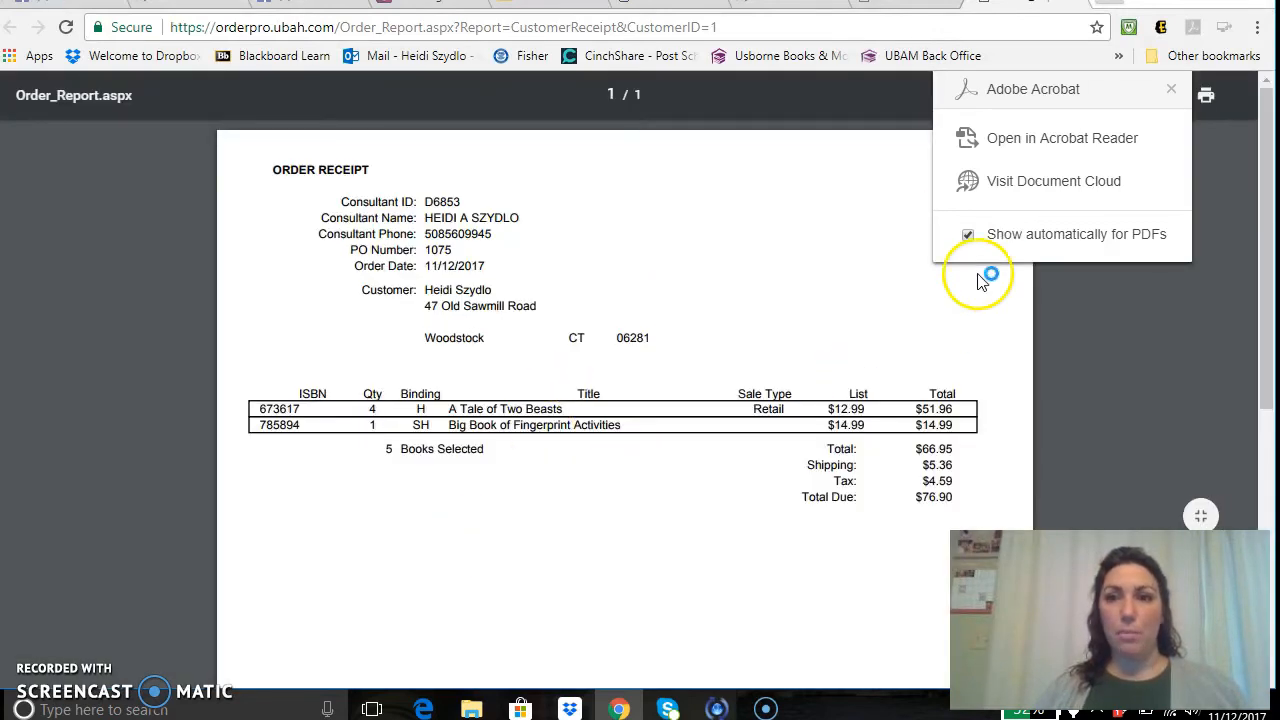
pyautogui.click(1070, 3)
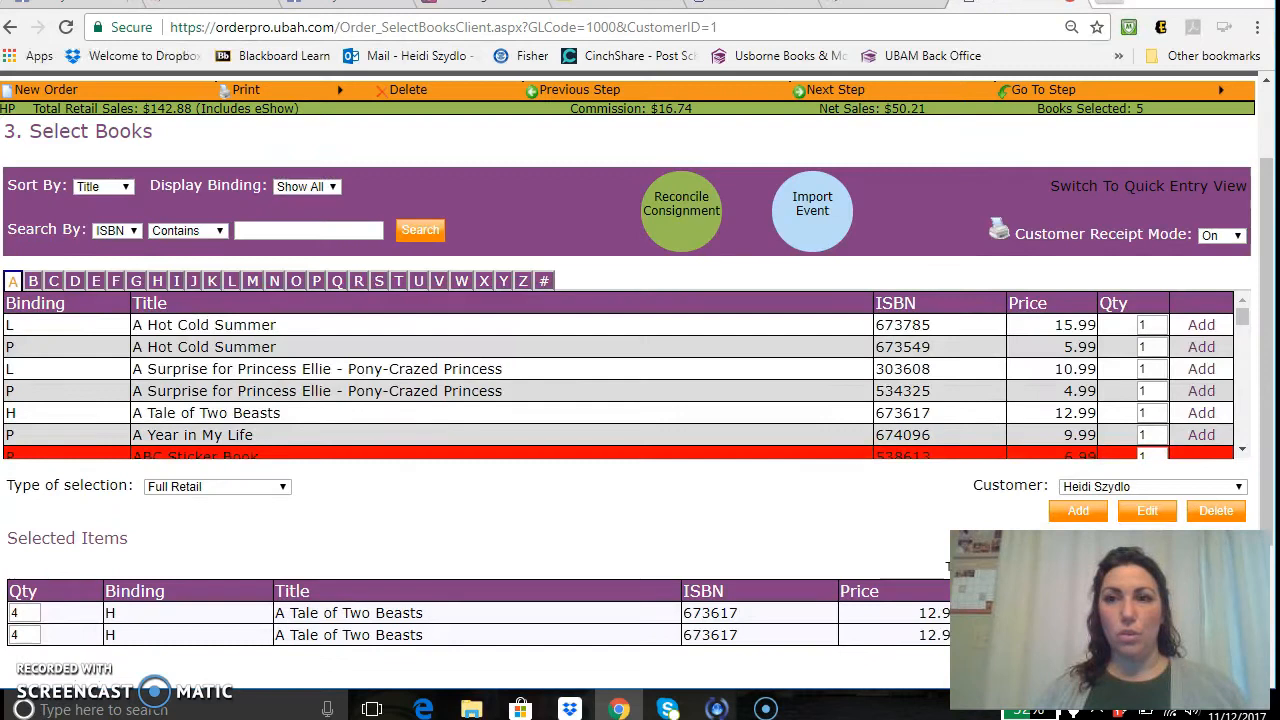
pyautogui.moveTo(1263, 184); pyautogui.dragTo(1268, 291)
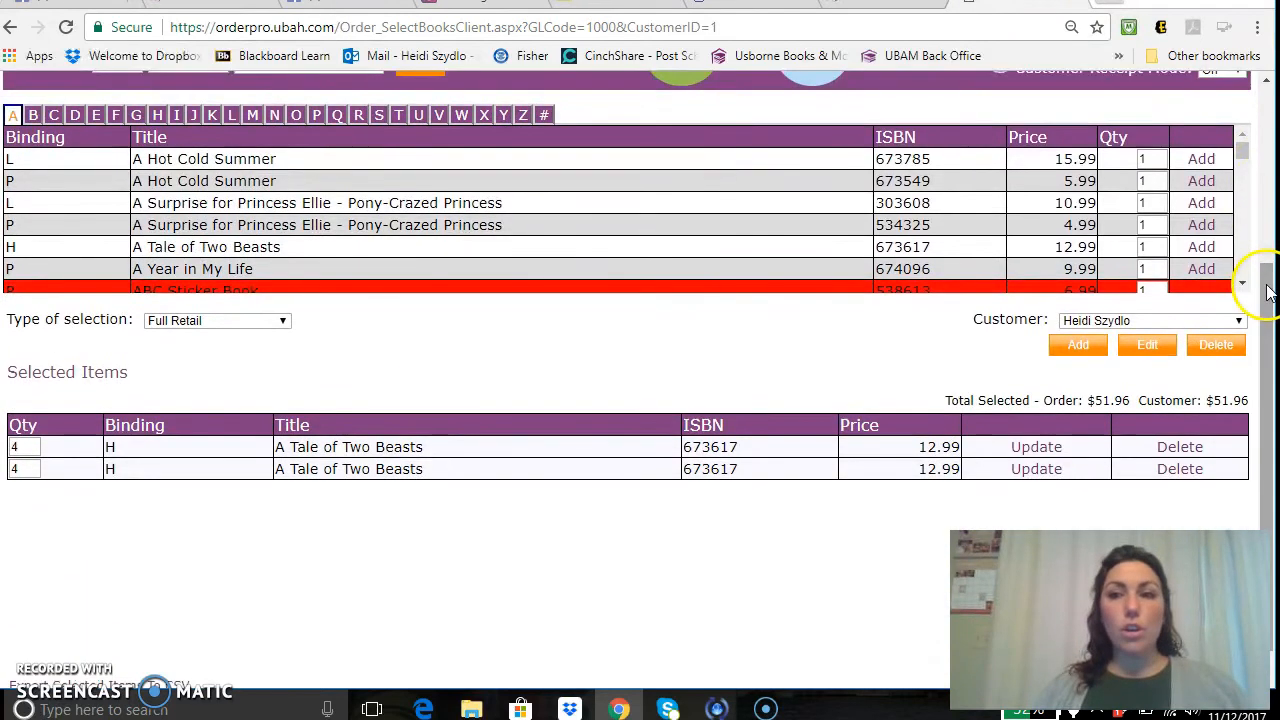
pyautogui.click(1074, 350)
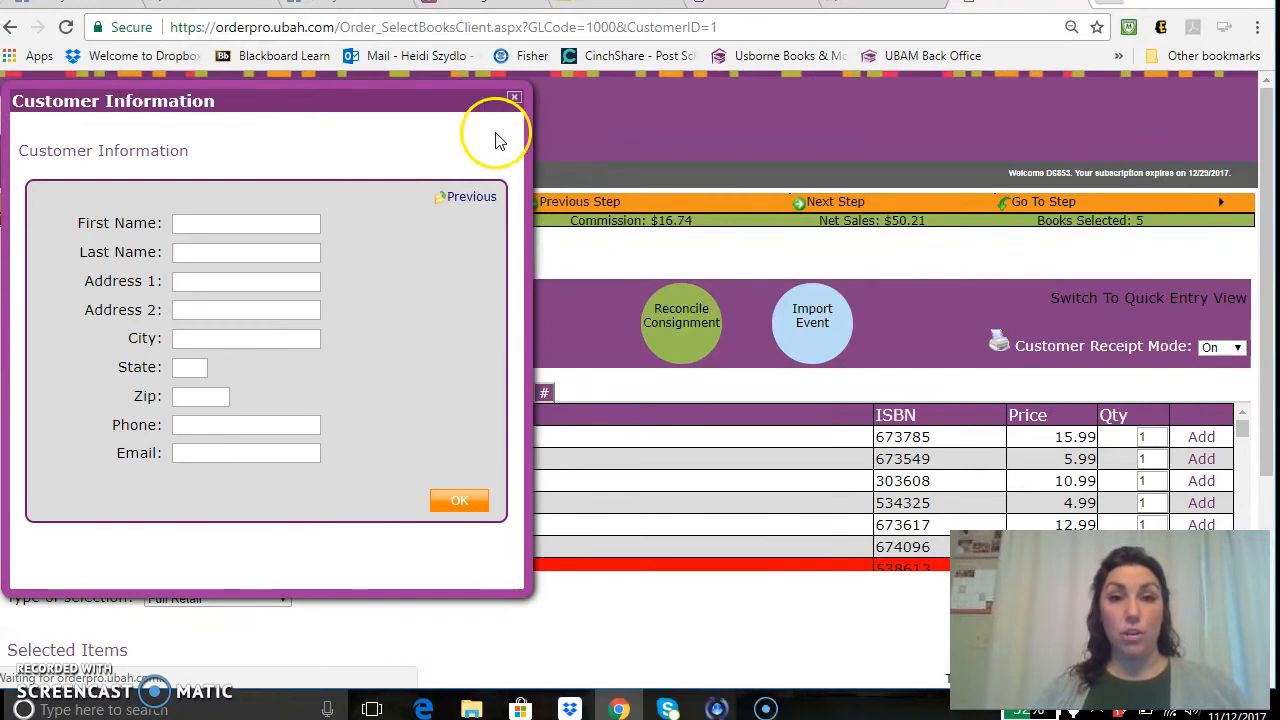
pyautogui.click(514, 97)
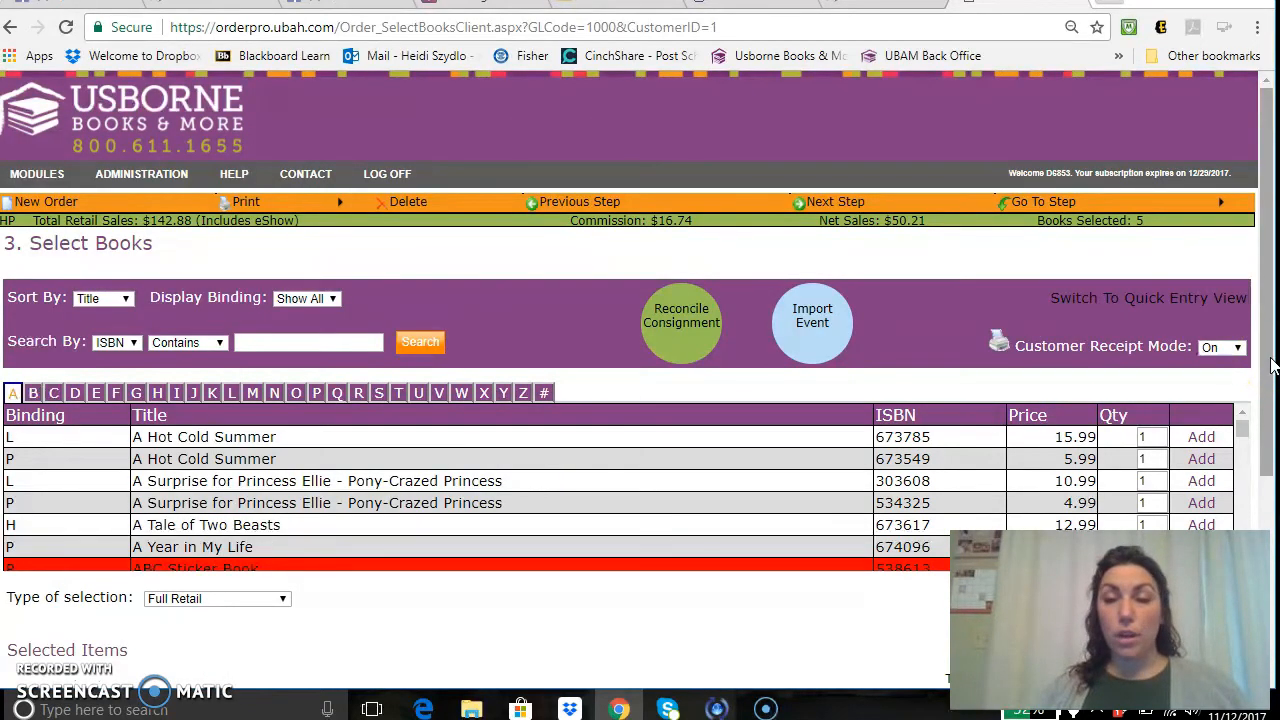
pyautogui.moveTo(1272, 367); pyautogui.dragTo(1273, 445)
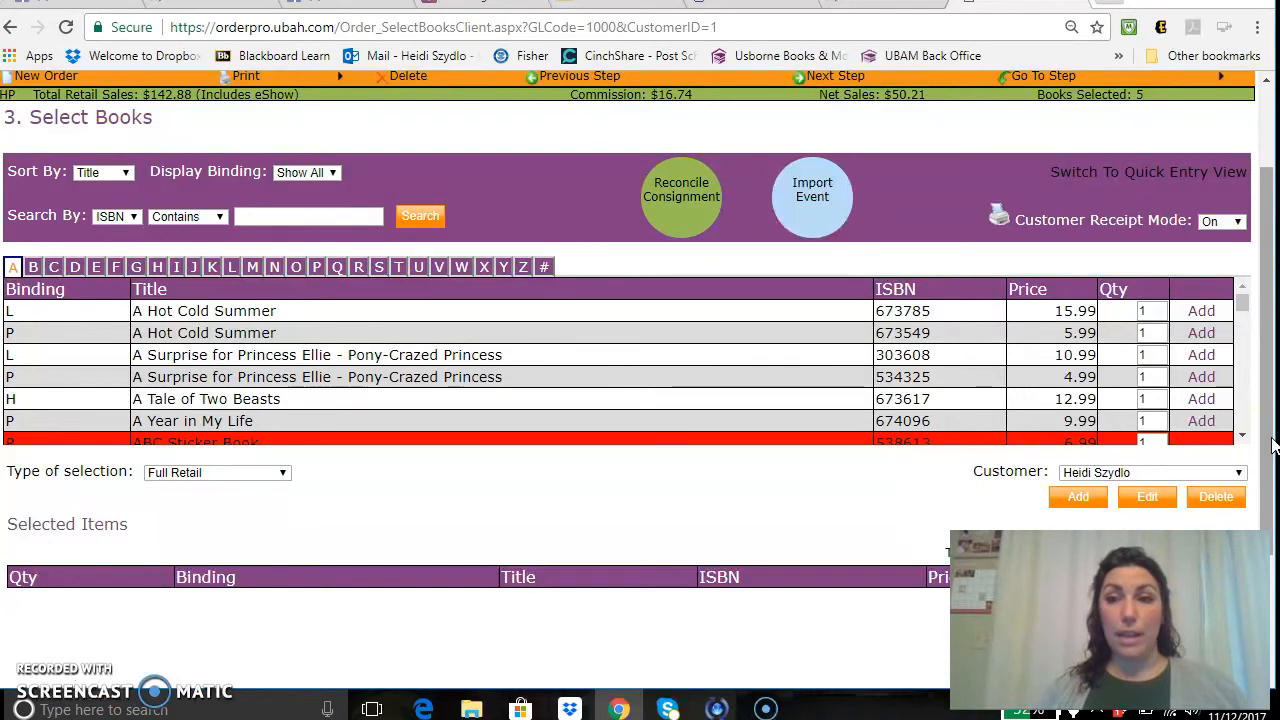
pyautogui.moveTo(1272, 445); pyautogui.dragTo(343, 214)
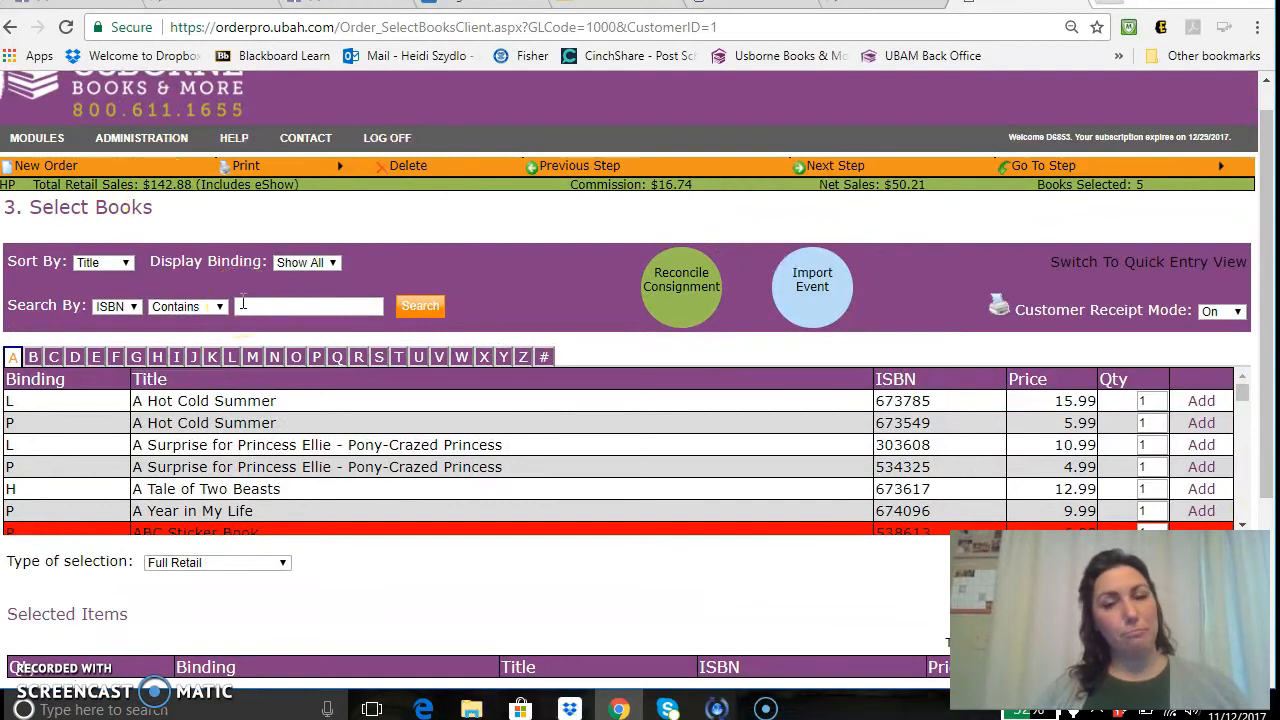
pyautogui.moveTo(141, 140)
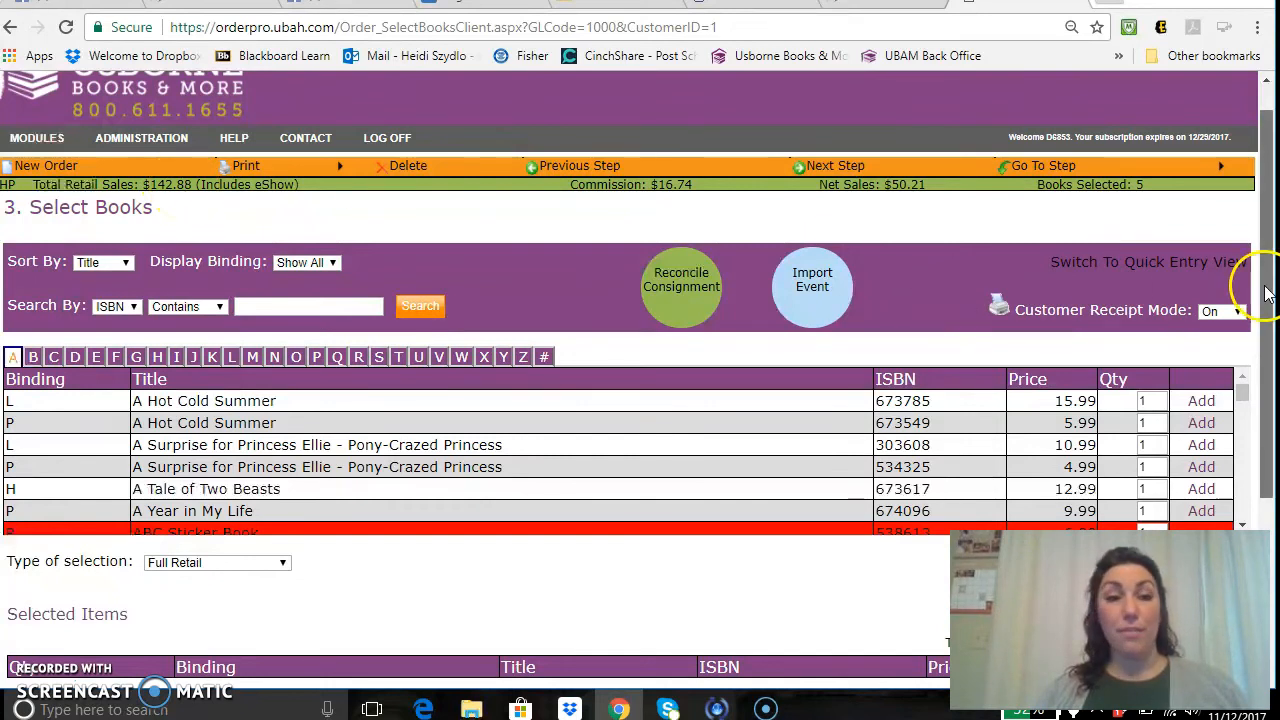
pyautogui.moveTo(1270, 285); pyautogui.dragTo(1266, 362)
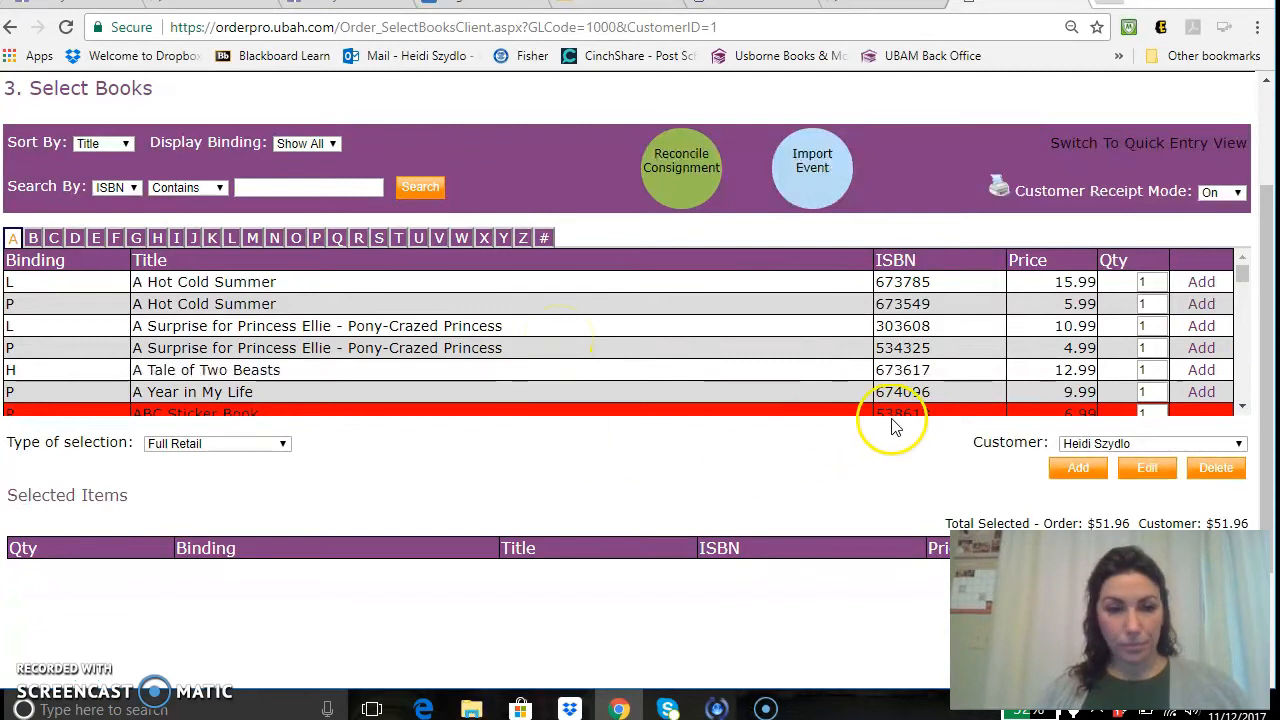
pyautogui.click(277, 443)
pyautogui.click(270, 446)
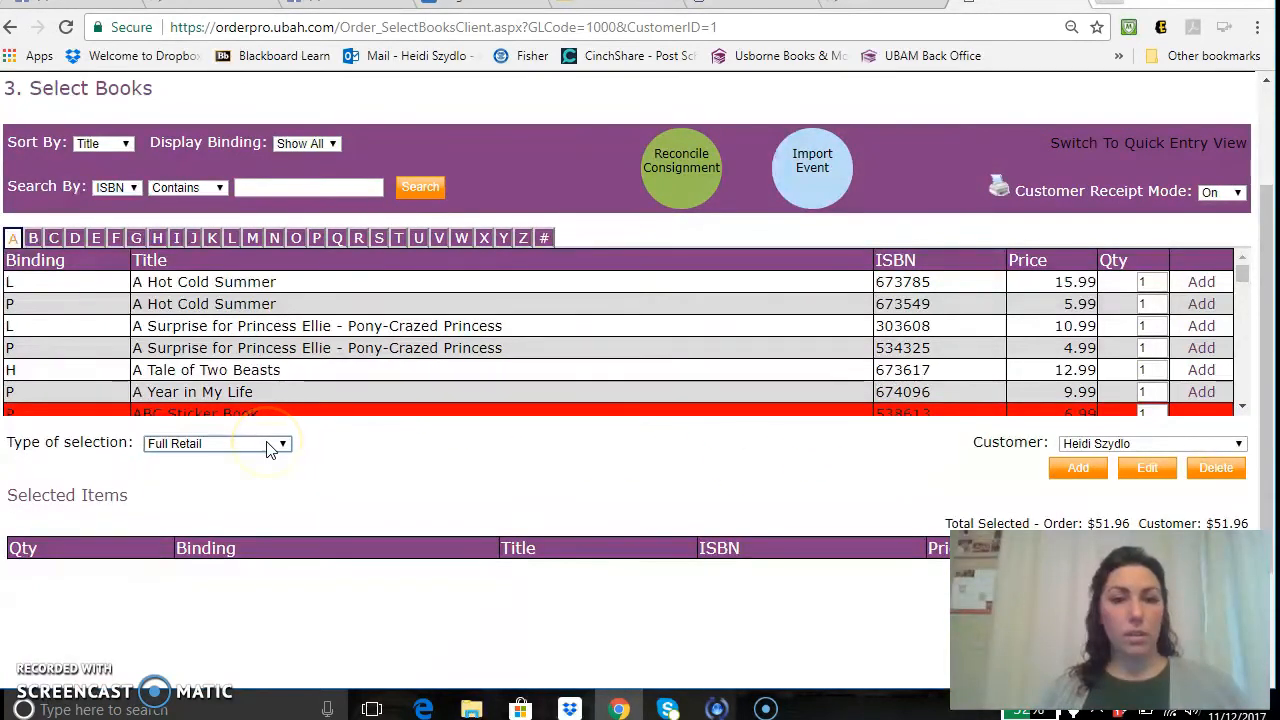
pyautogui.click(1078, 472)
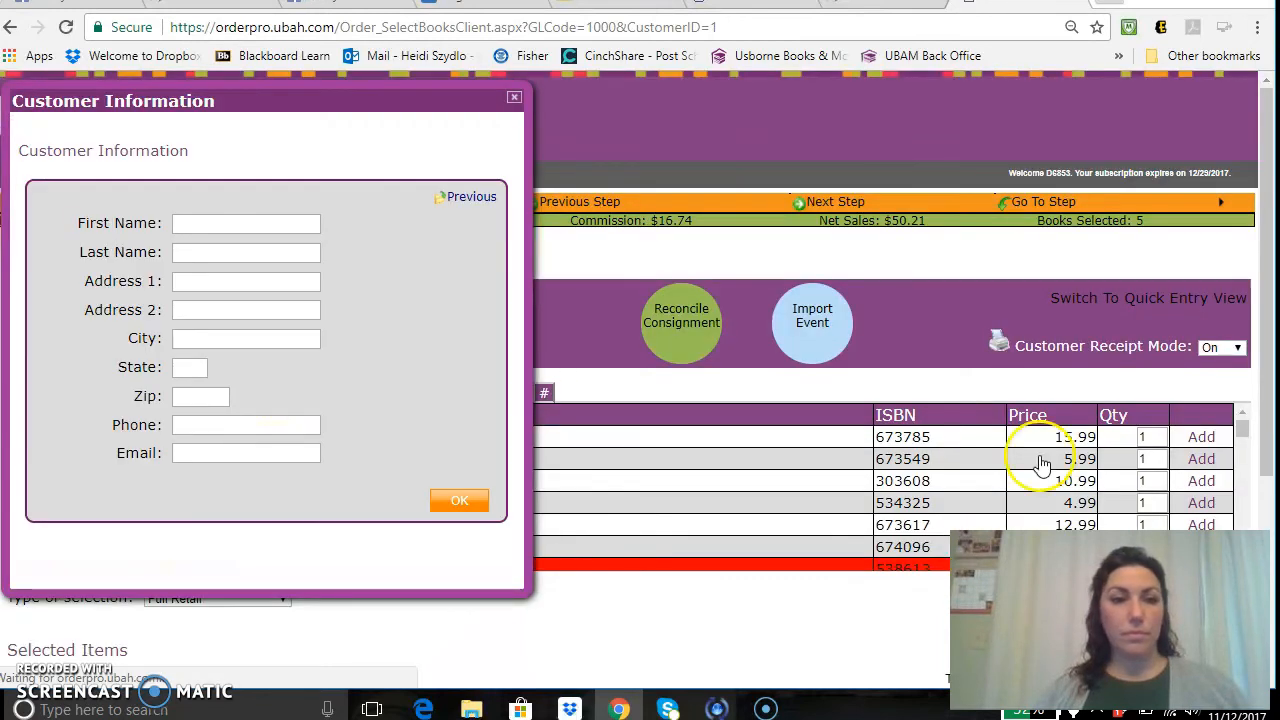
pyautogui.click(514, 97)
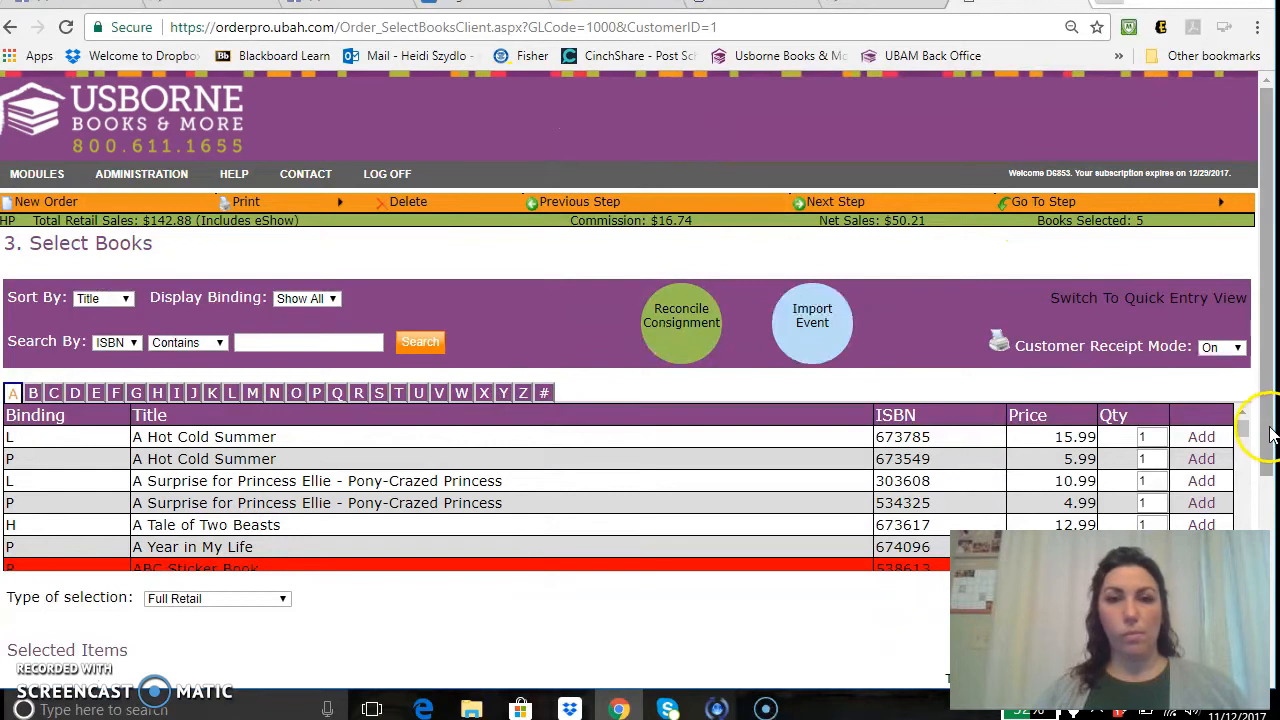
# Keep the Type of selection at Full Retail.
pyautogui.moveTo(1269, 423); pyautogui.dragTo(1272, 530)
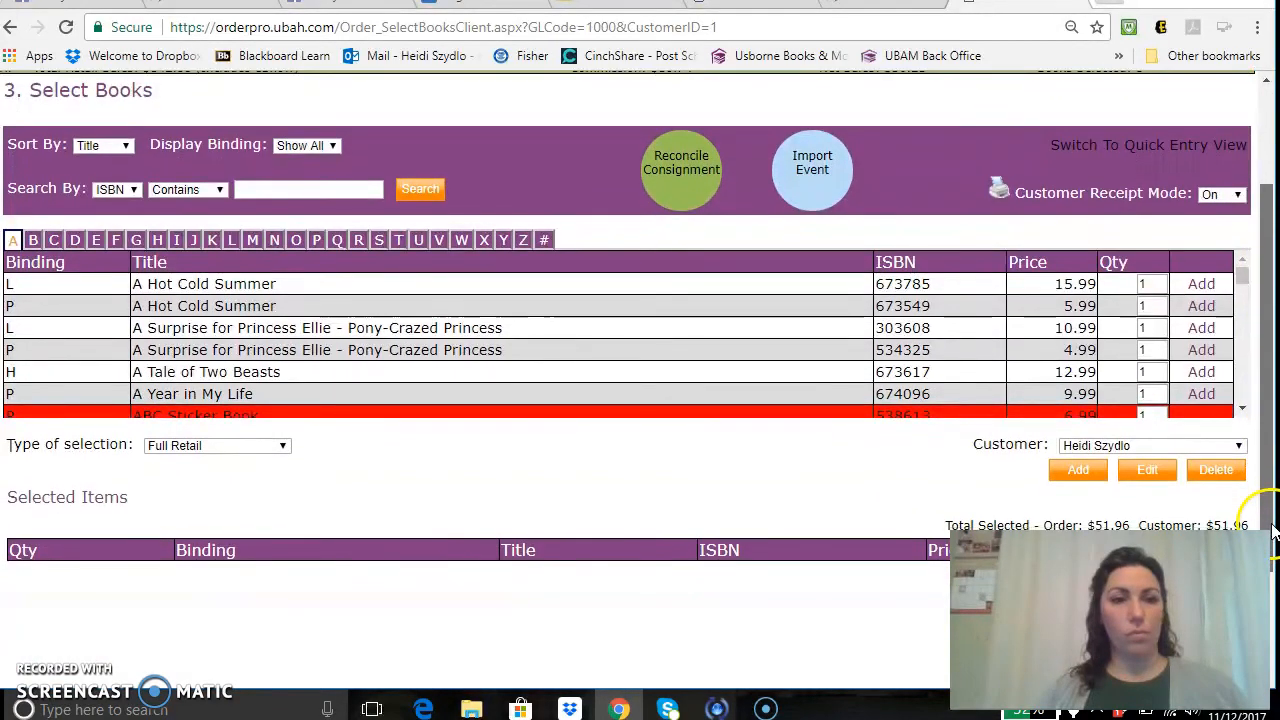
pyautogui.click(218, 447)
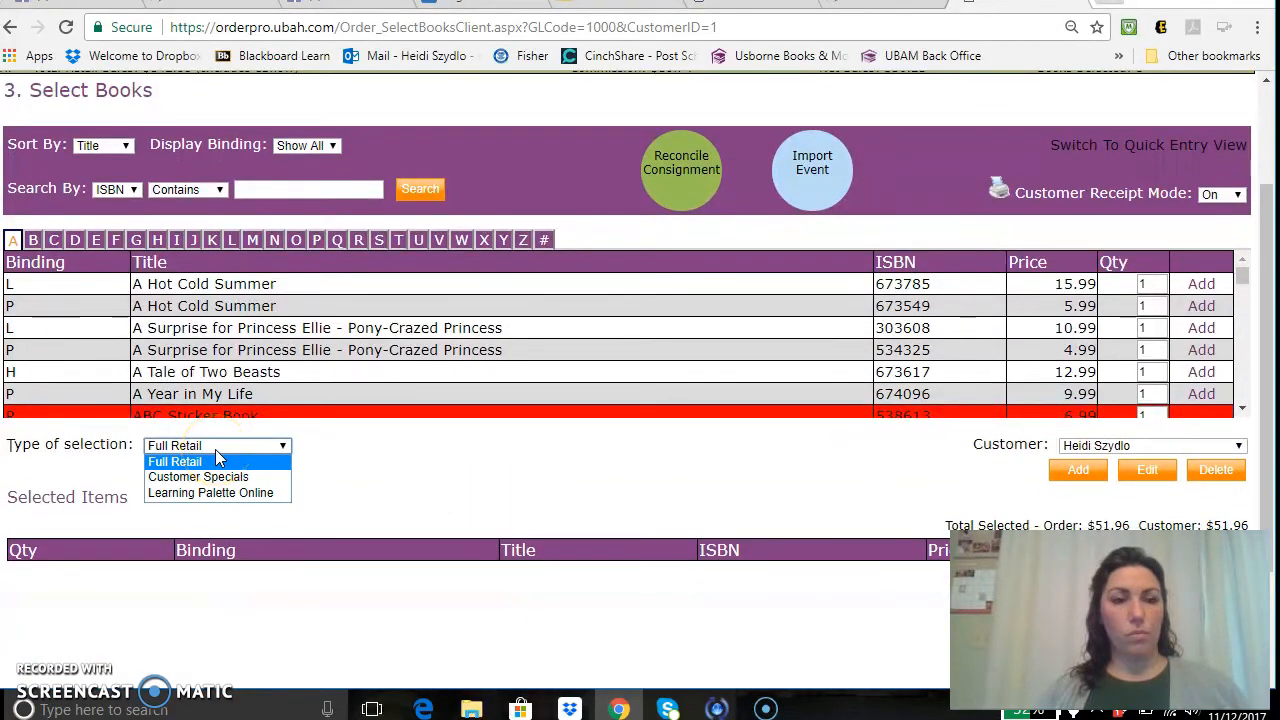
pyautogui.click(218, 461)
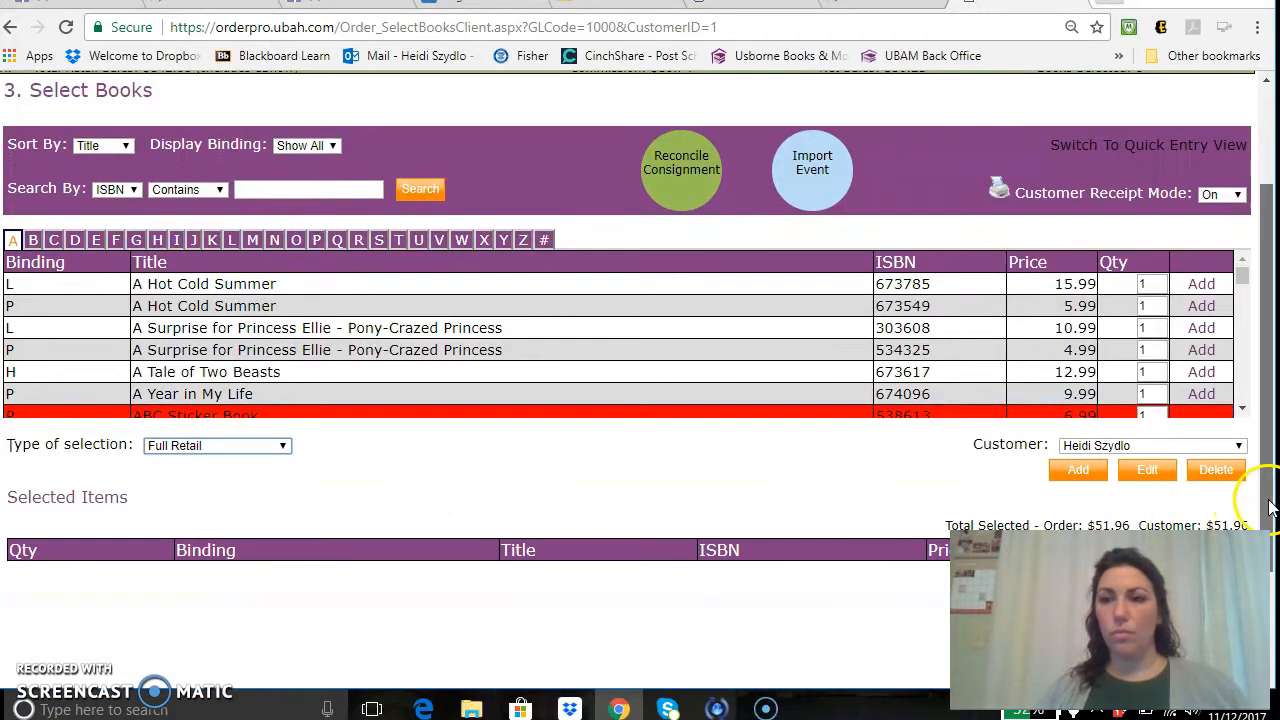
pyautogui.moveTo(1270, 507); pyautogui.dragTo(1270, 453)
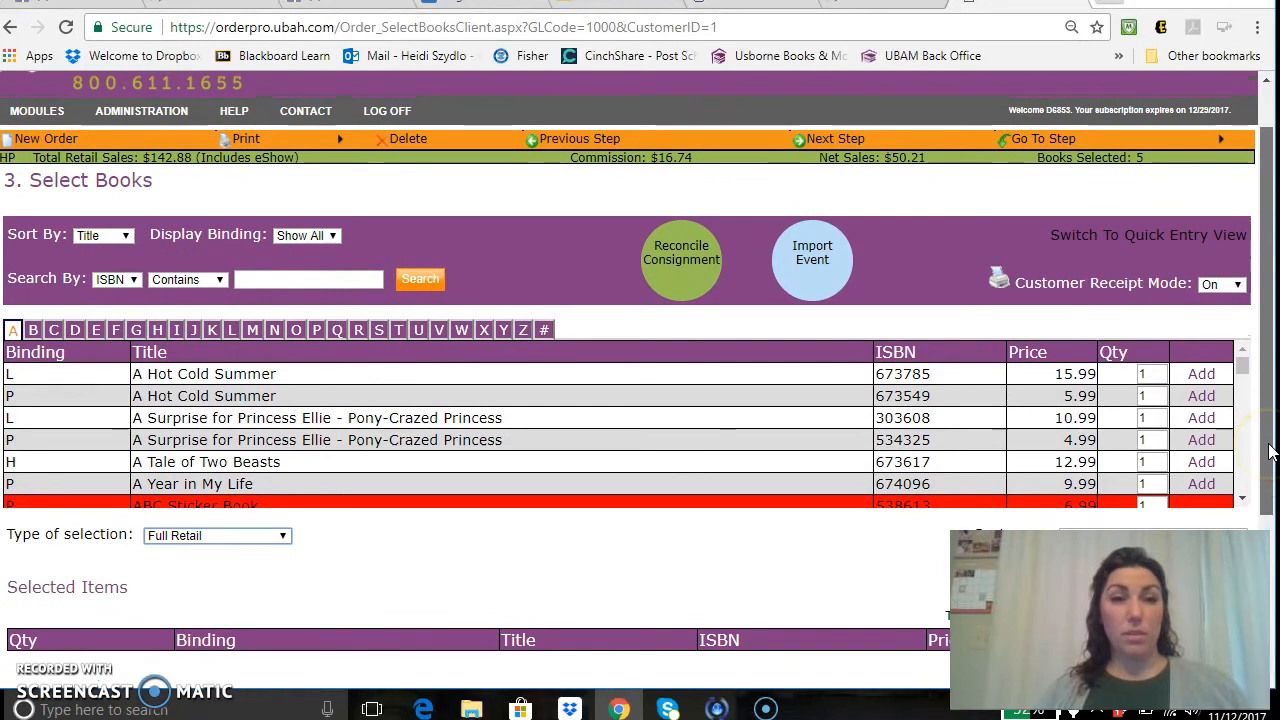
pyautogui.moveTo(1270, 453); pyautogui.dragTo(1270, 433)
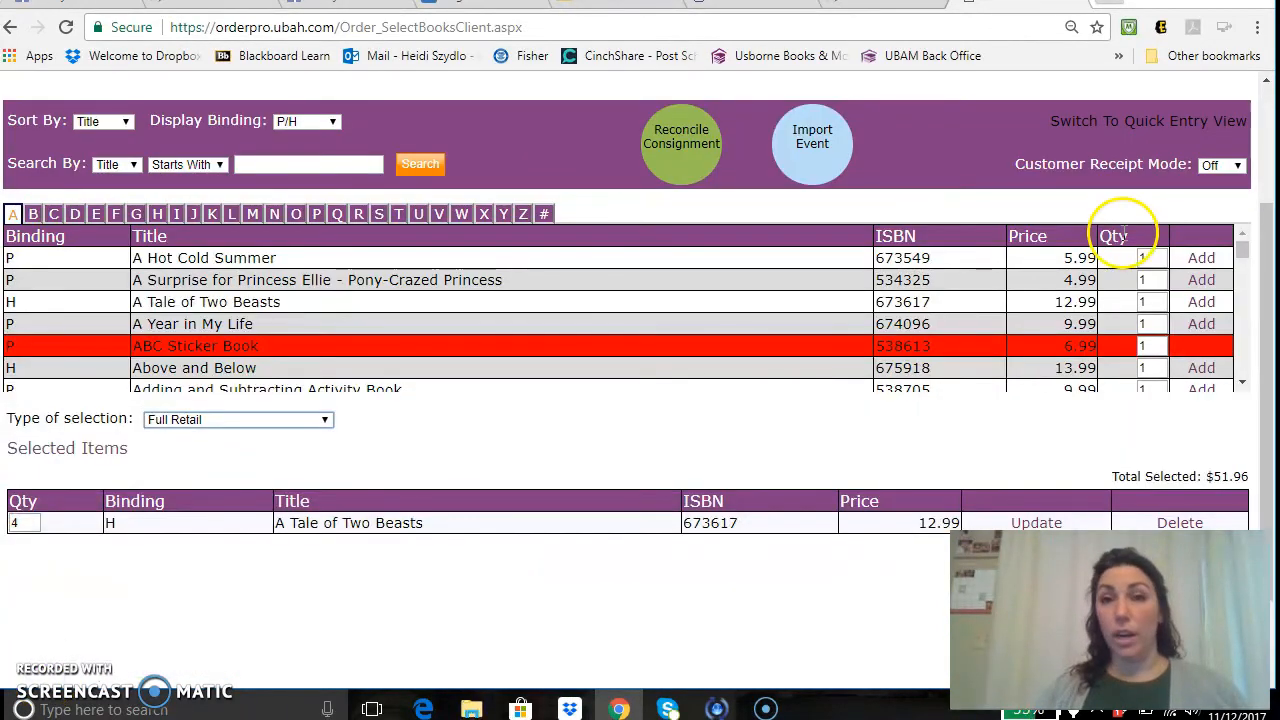
# Switch Customer Receipt Mode on, then back off to restore the P/H binding book list.
pyautogui.click(1218, 167)
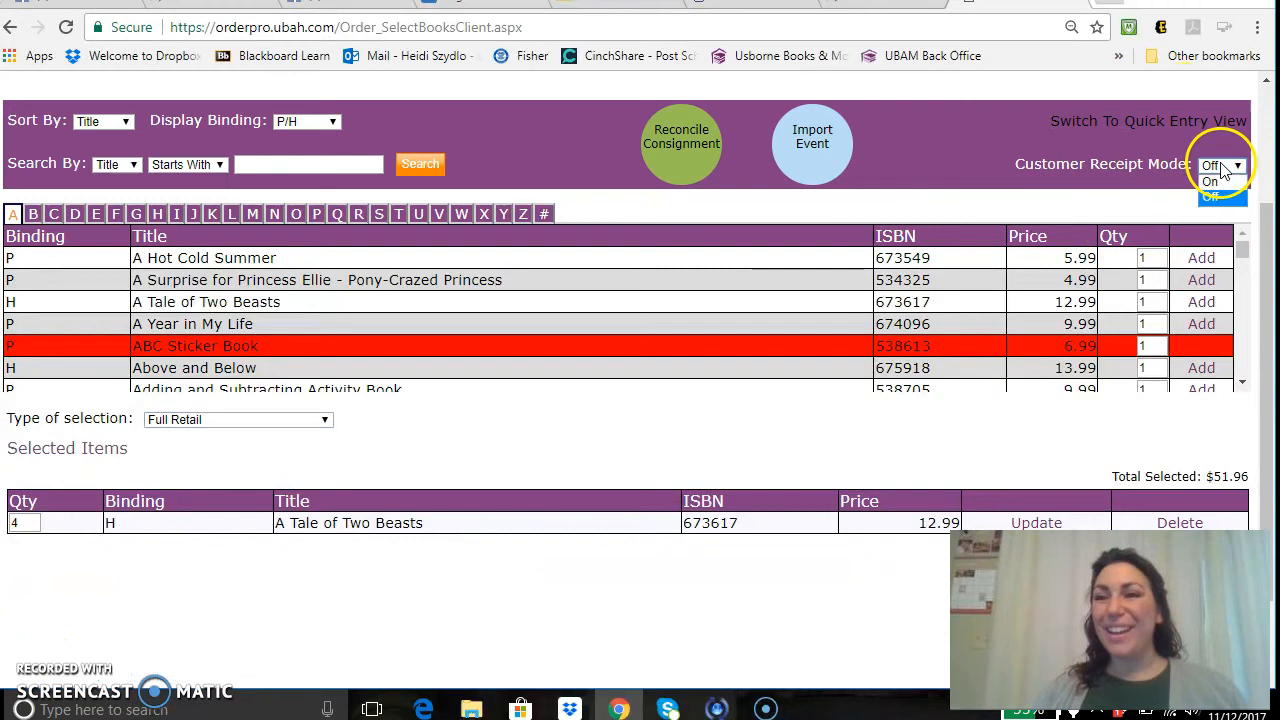
pyautogui.click(1212, 183)
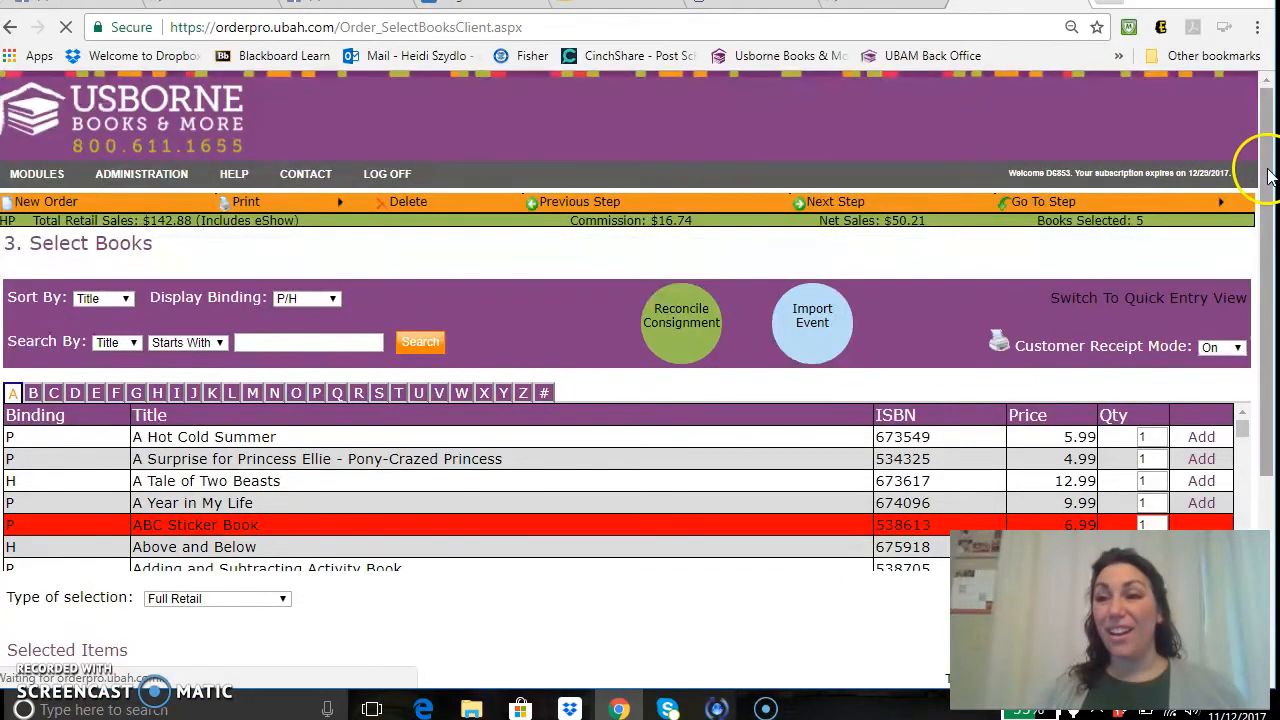
pyautogui.moveTo(1272, 157); pyautogui.dragTo(1272, 212)
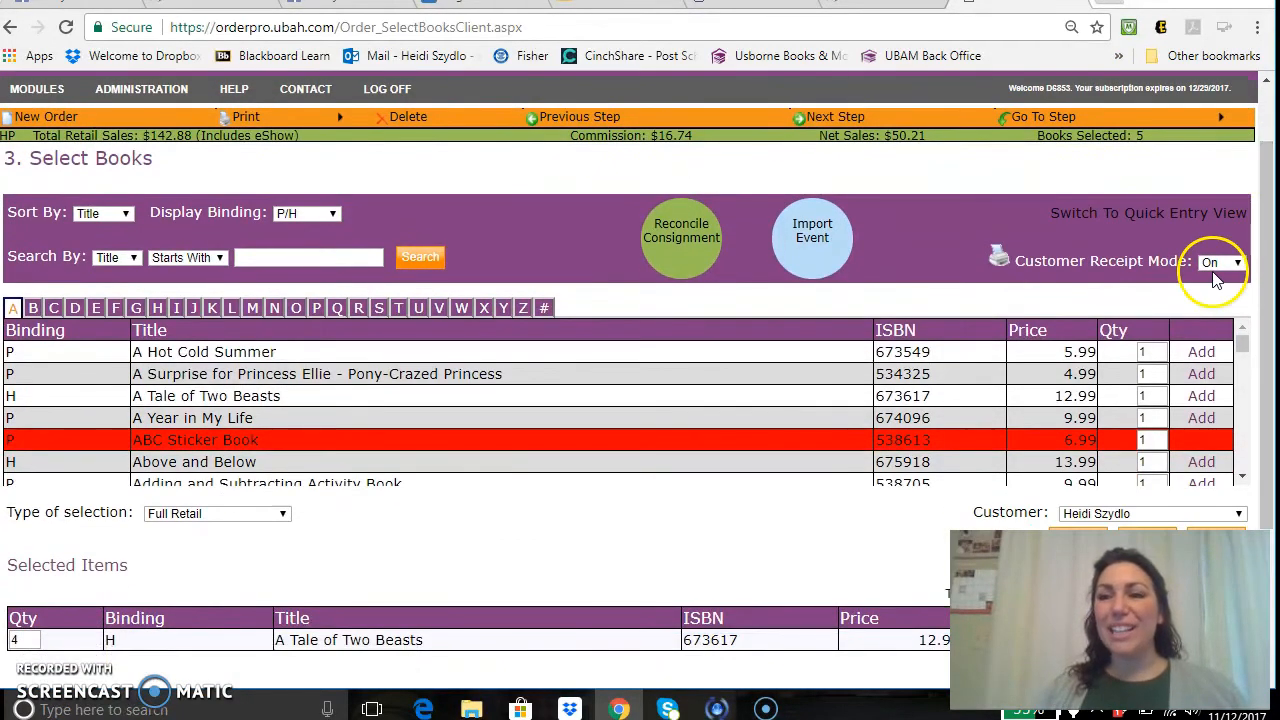
pyautogui.click(1210, 293)
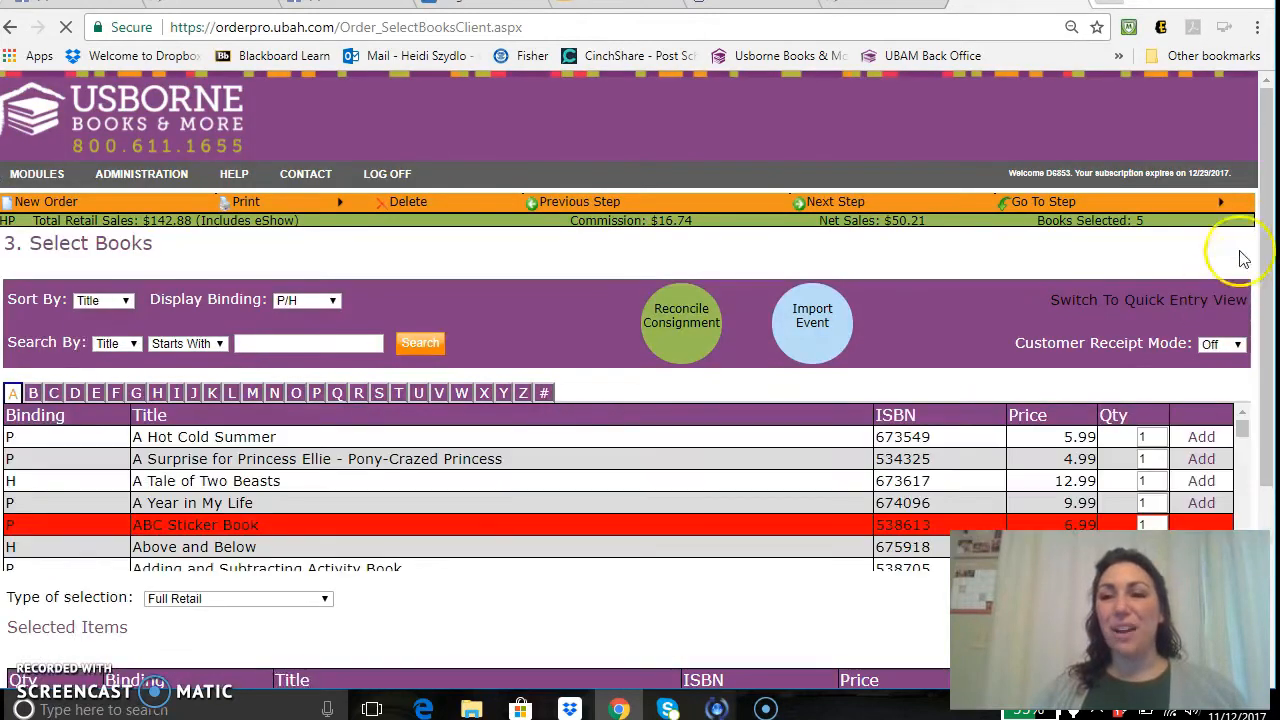
pyautogui.moveTo(1268, 225); pyautogui.dragTo(1270, 280)
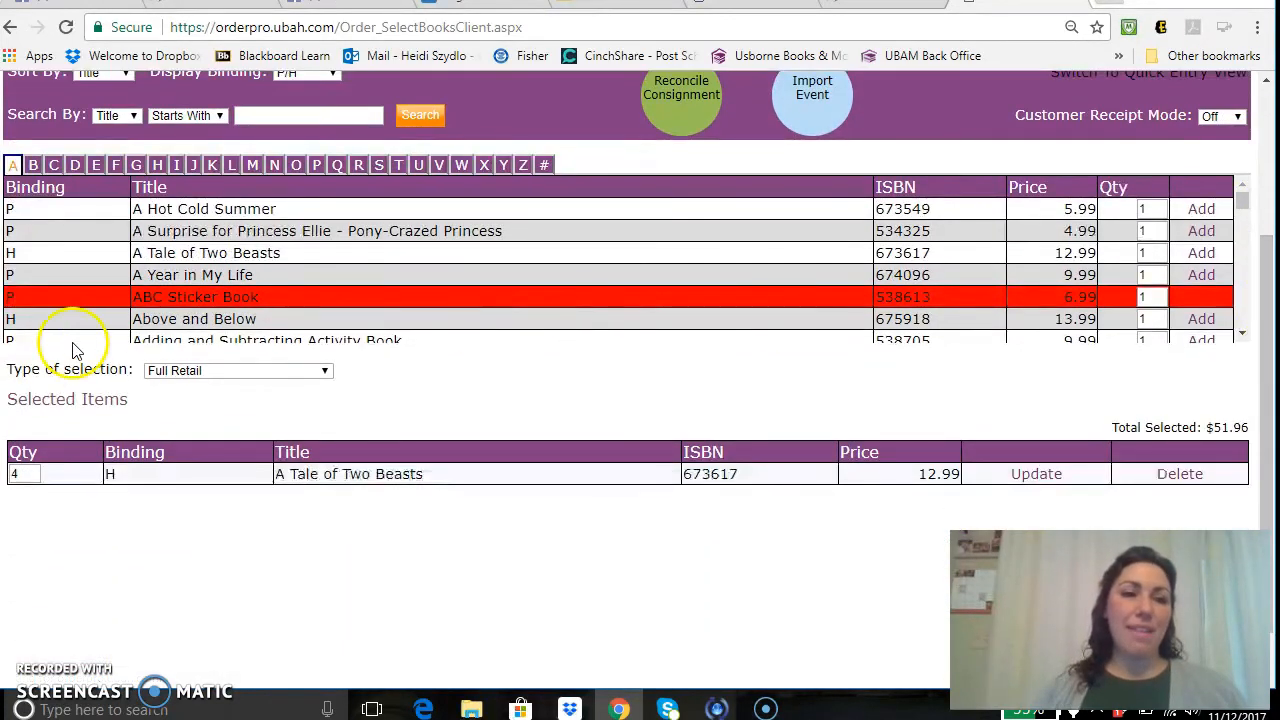
# Under Free Host Rewards, add All You Need to Know Before You Start School ($14.99).
pyautogui.click(239, 371)
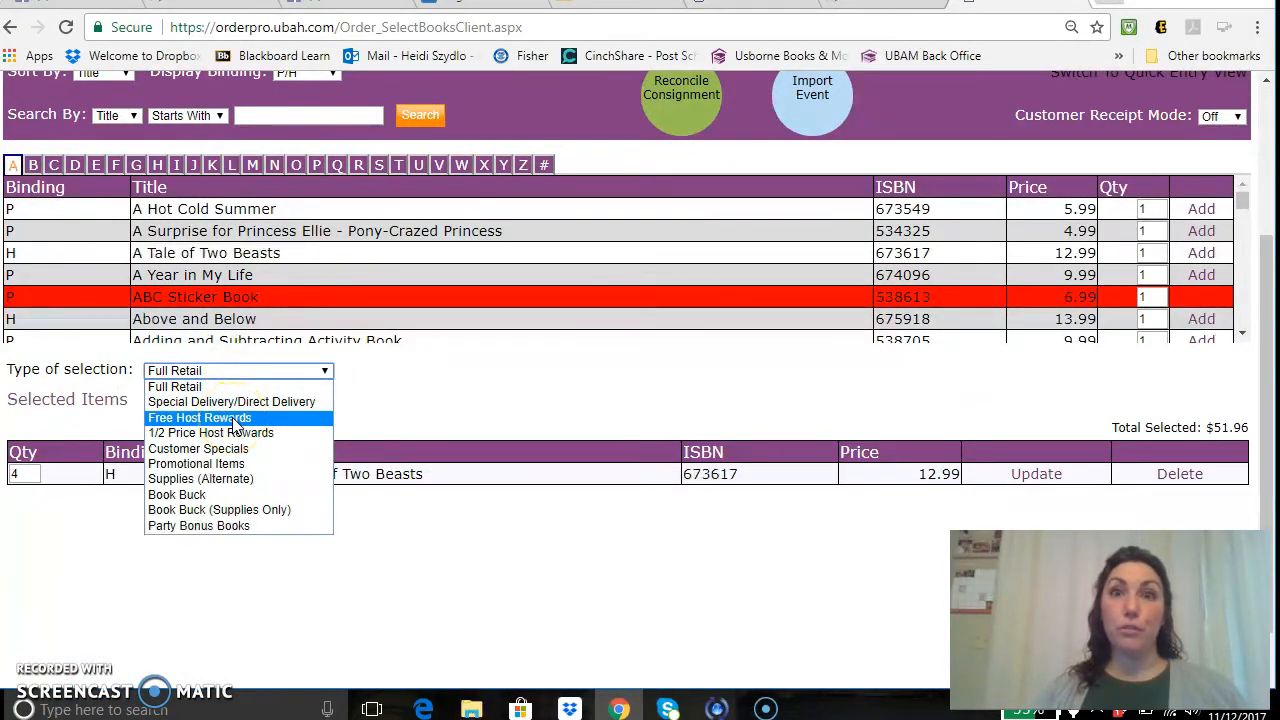
pyautogui.click(235, 418)
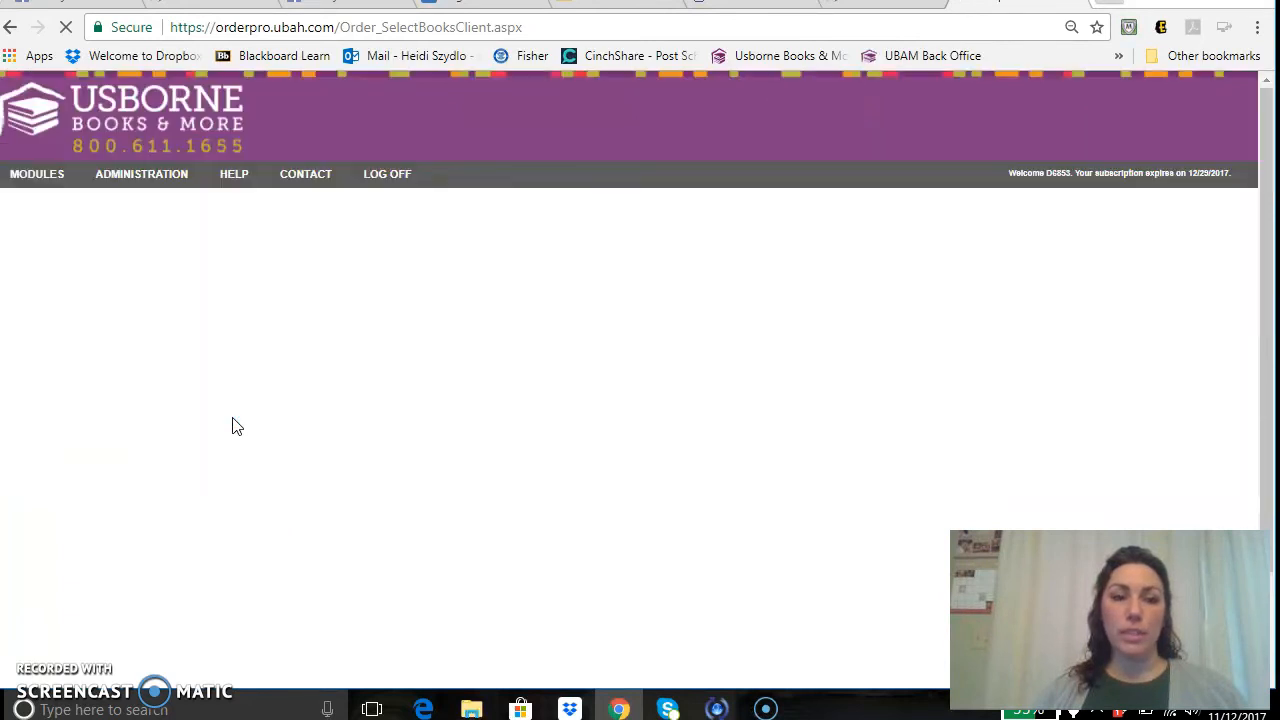
pyautogui.moveTo(1268, 192); pyautogui.dragTo(1264, 302)
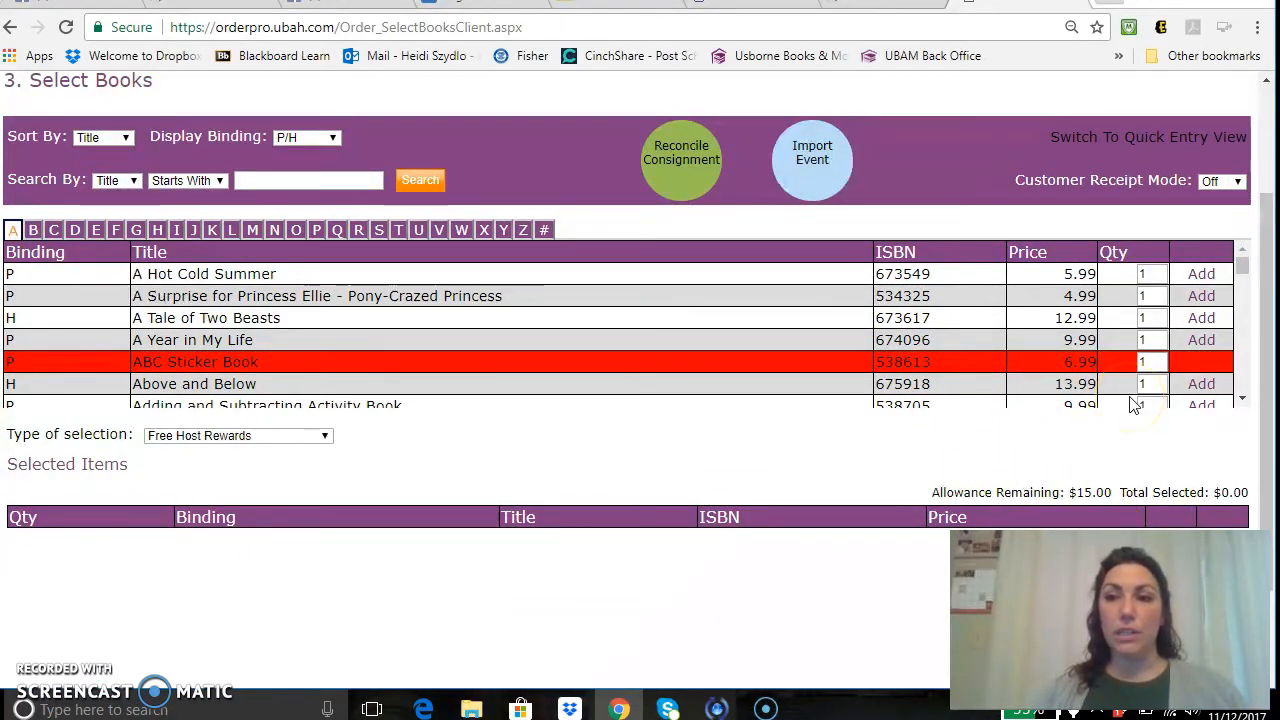
pyautogui.moveTo(1243, 266); pyautogui.dragTo(1245, 315)
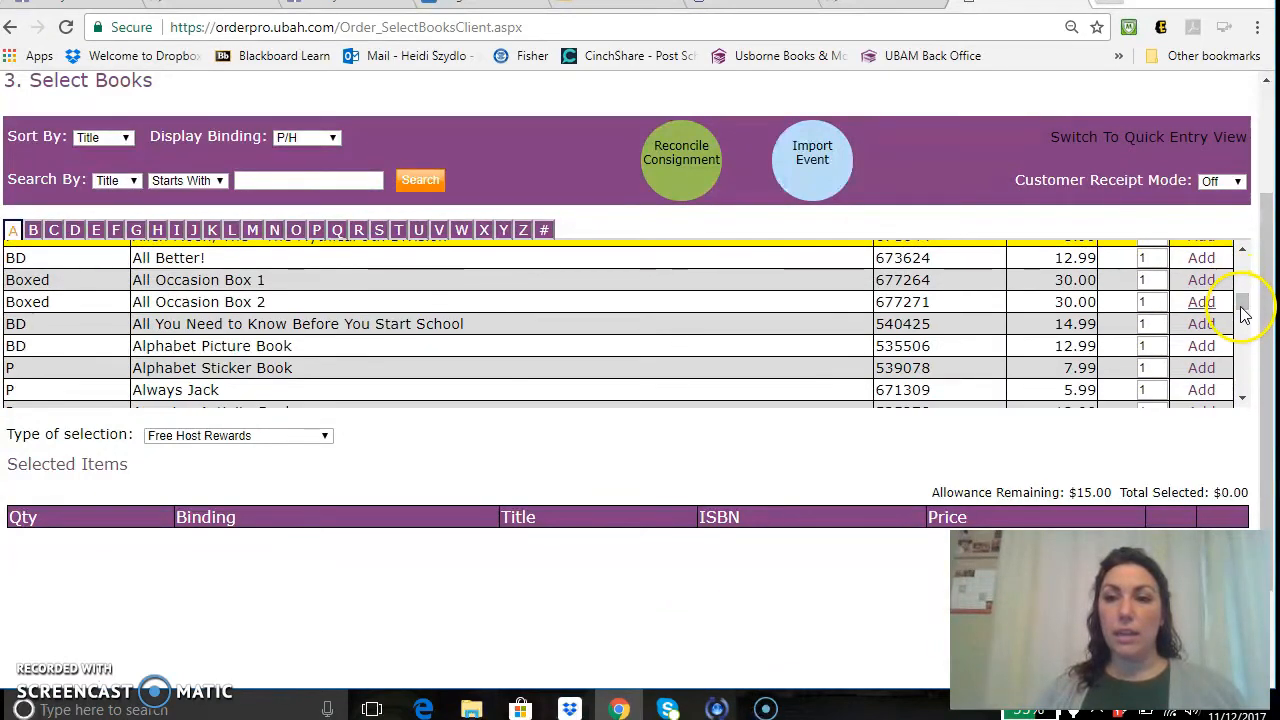
pyautogui.click(1201, 325)
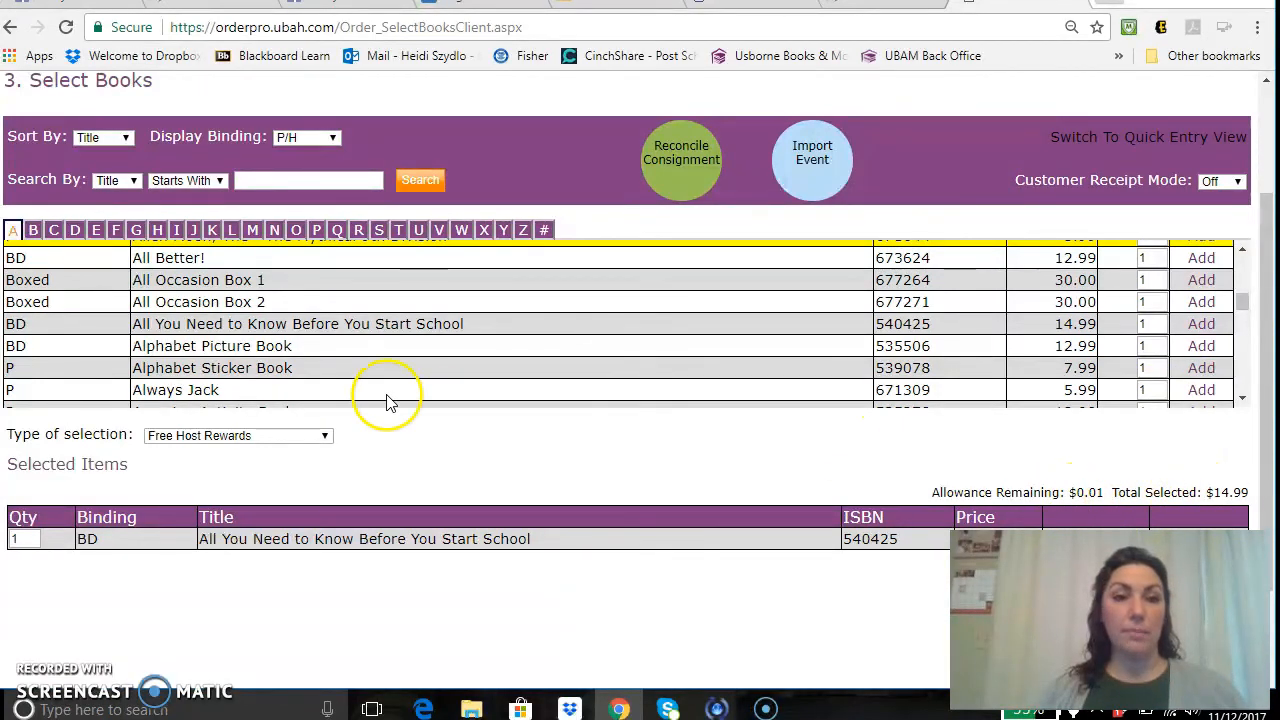
pyautogui.click(287, 436)
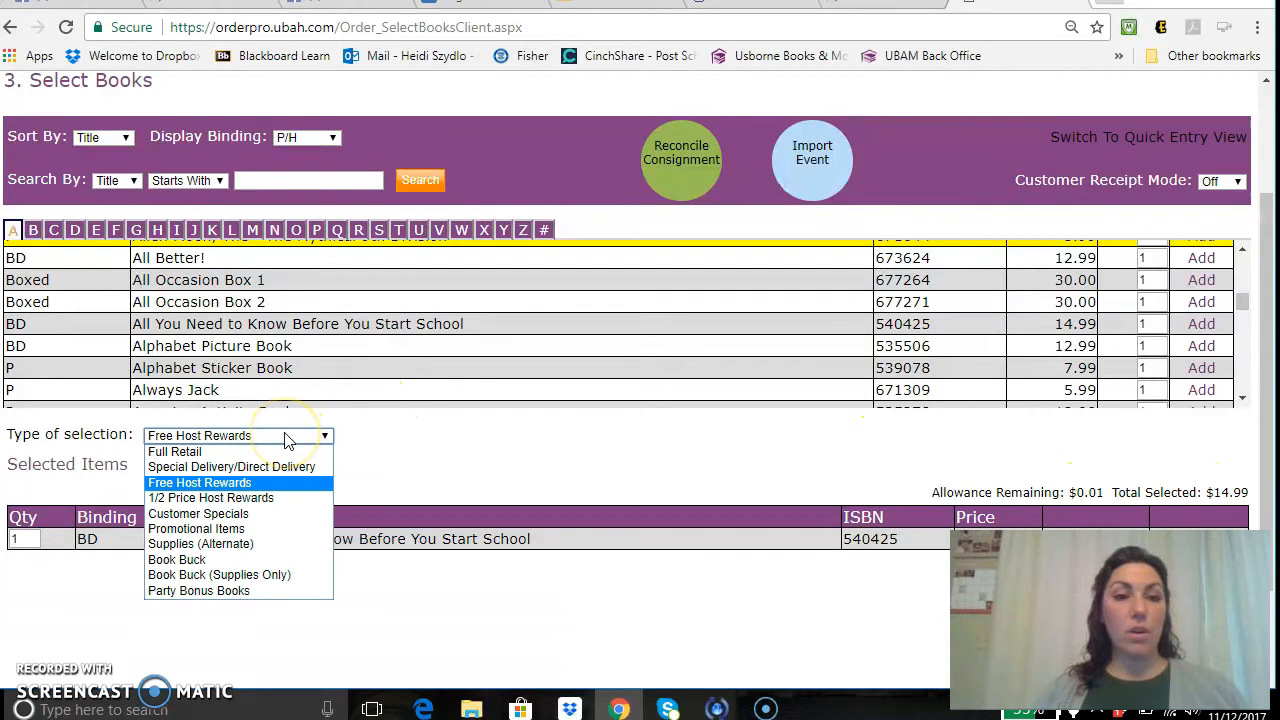
# Under 1/2 Price Host Rewards, search titles containing 'busy' and add Busy Bug Book ($24.99).
pyautogui.click(266, 498)
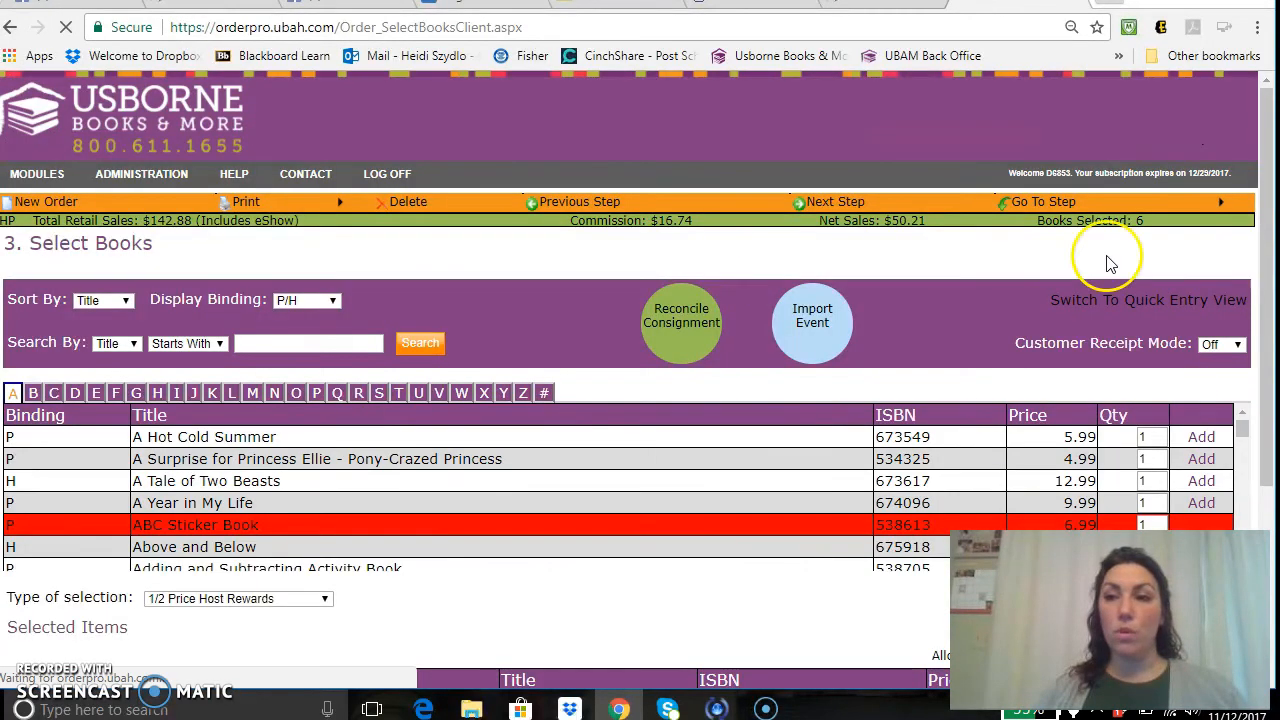
pyautogui.moveTo(1262, 245); pyautogui.dragTo(1268, 338)
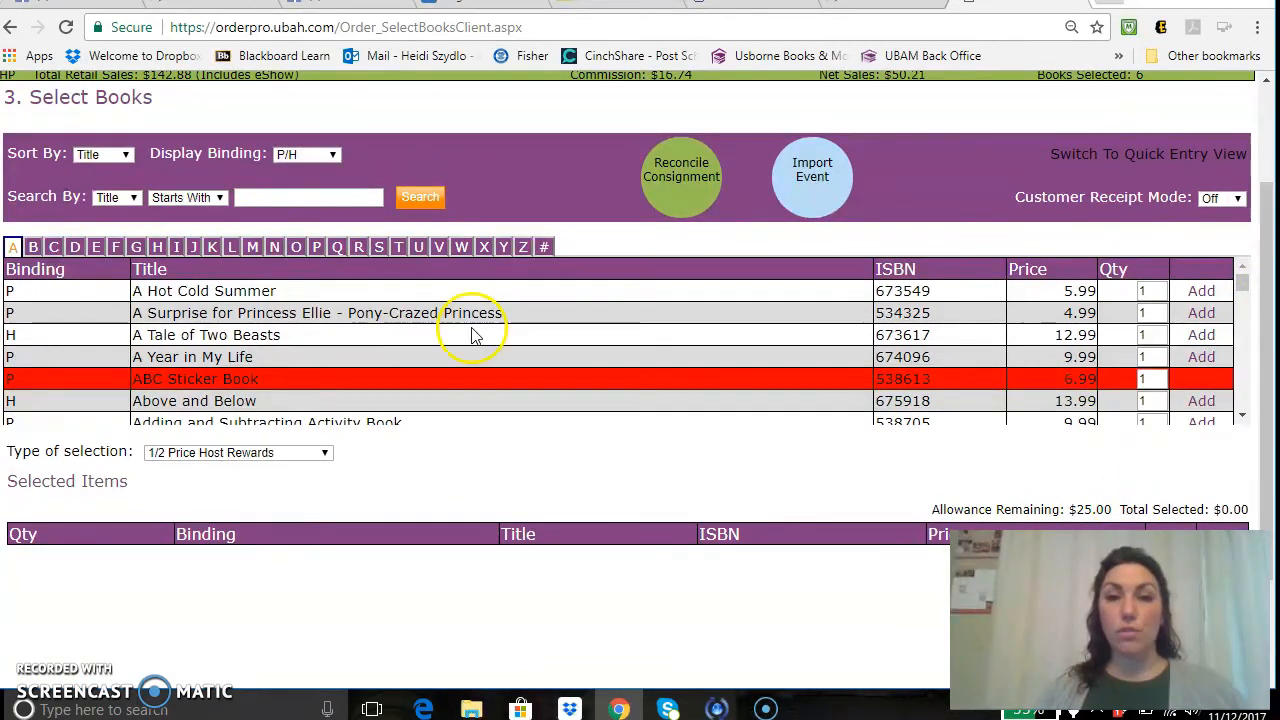
pyautogui.click(197, 200)
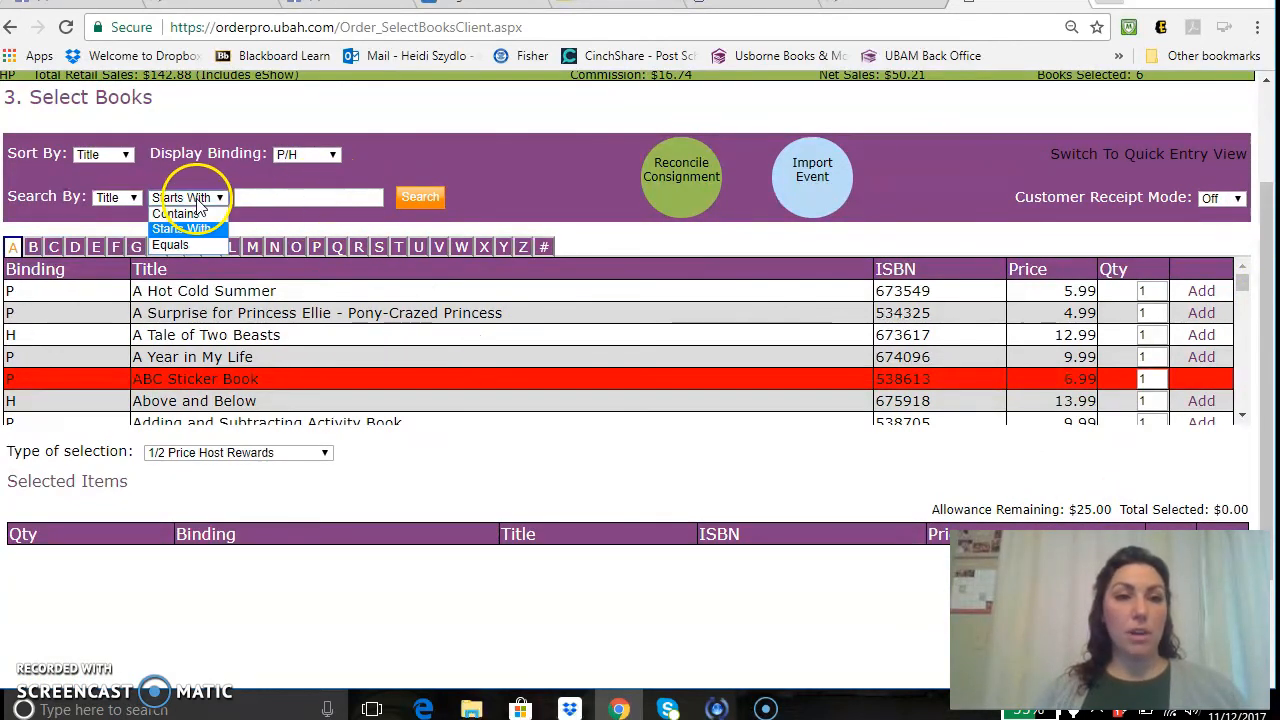
pyautogui.click(192, 211)
pyautogui.click(271, 198)
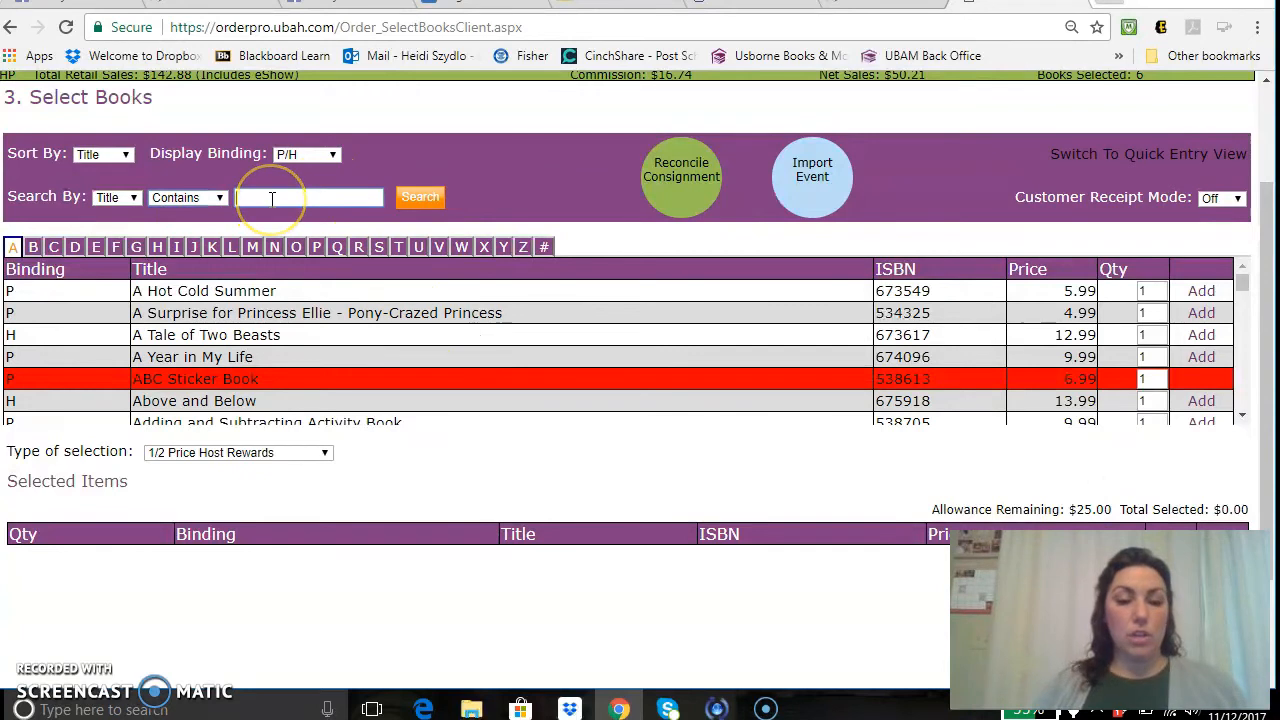
pyautogui.write('busy')
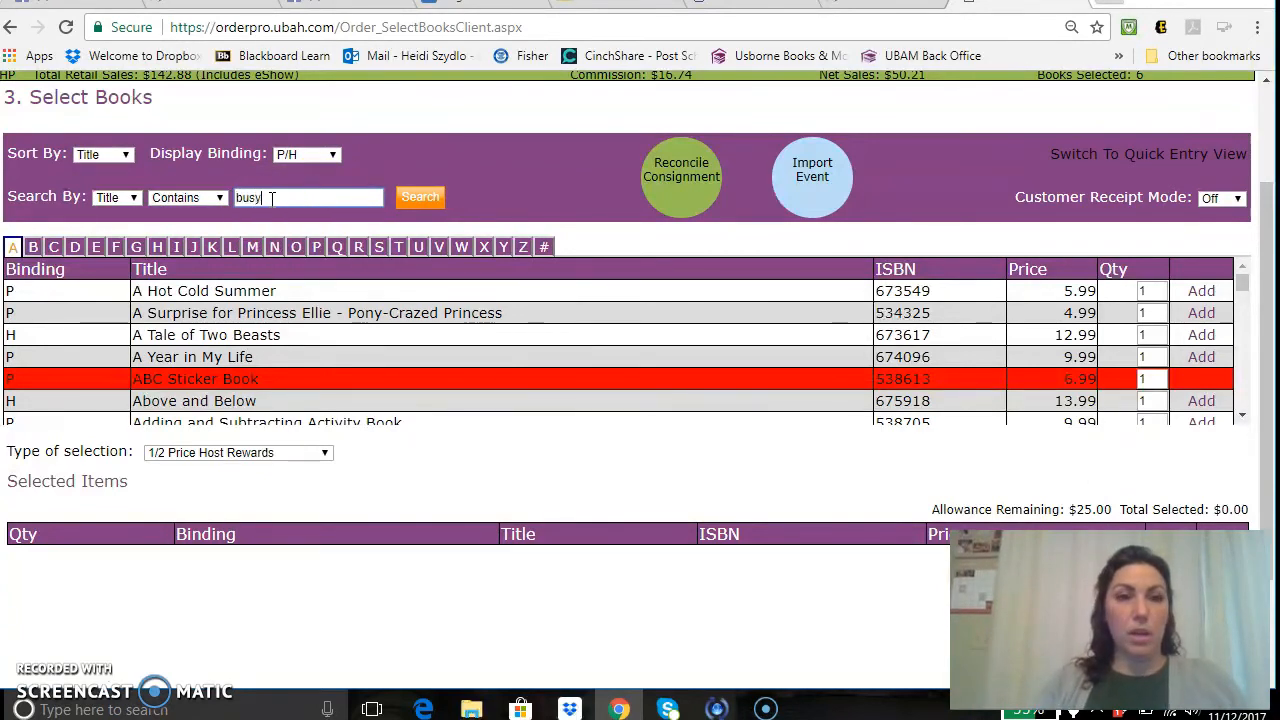
pyautogui.press('Return')
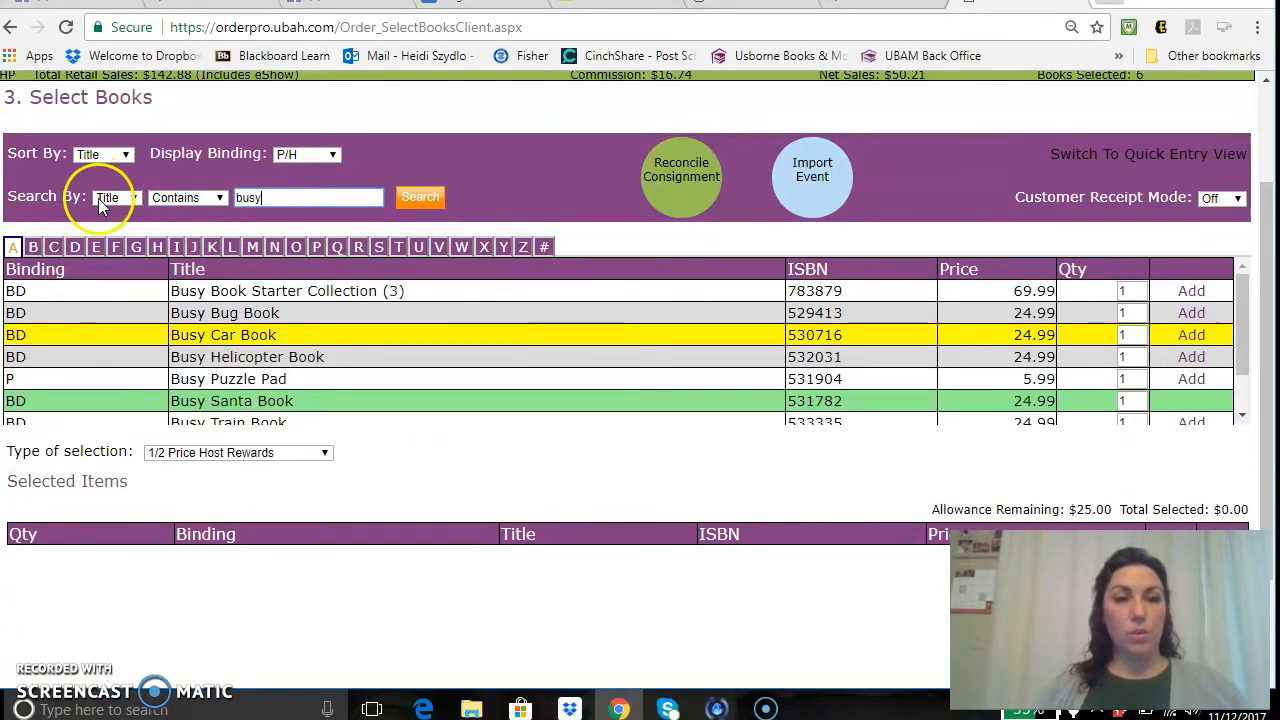
pyautogui.click(1192, 316)
pyautogui.scroll(-1, 1268, 330)
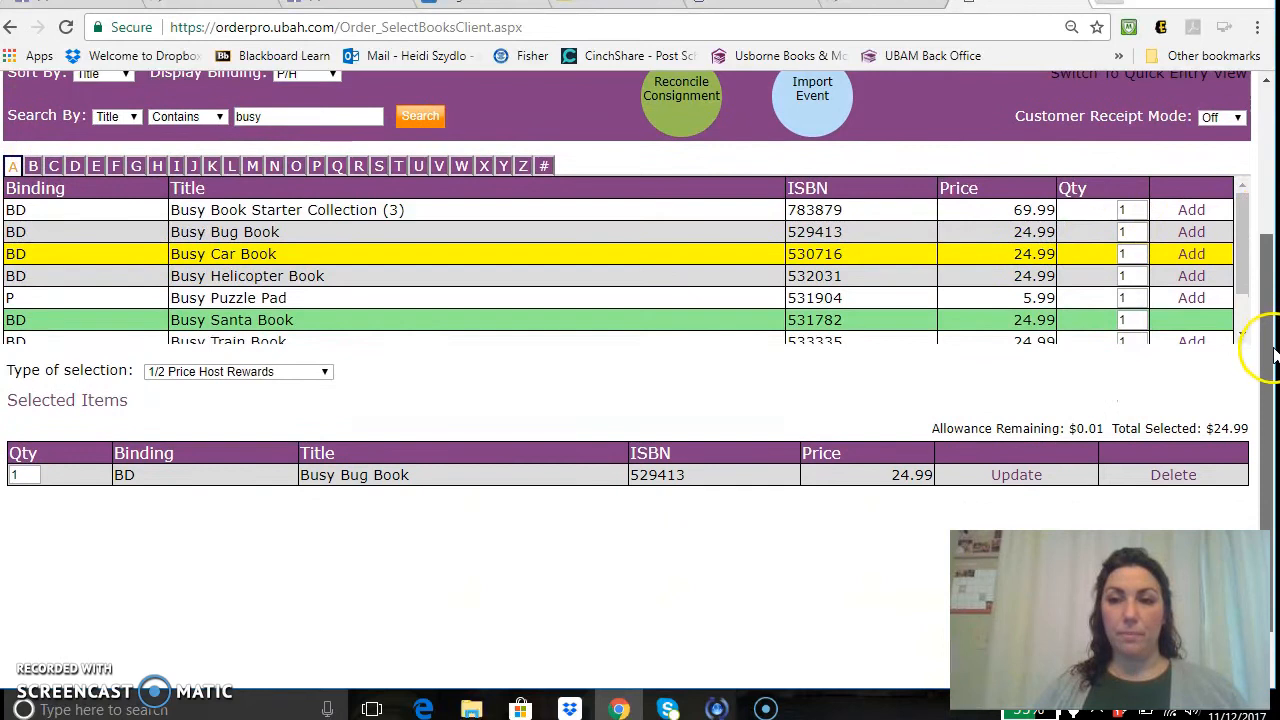
pyautogui.moveTo(1268, 318); pyautogui.dragTo(1266, 292)
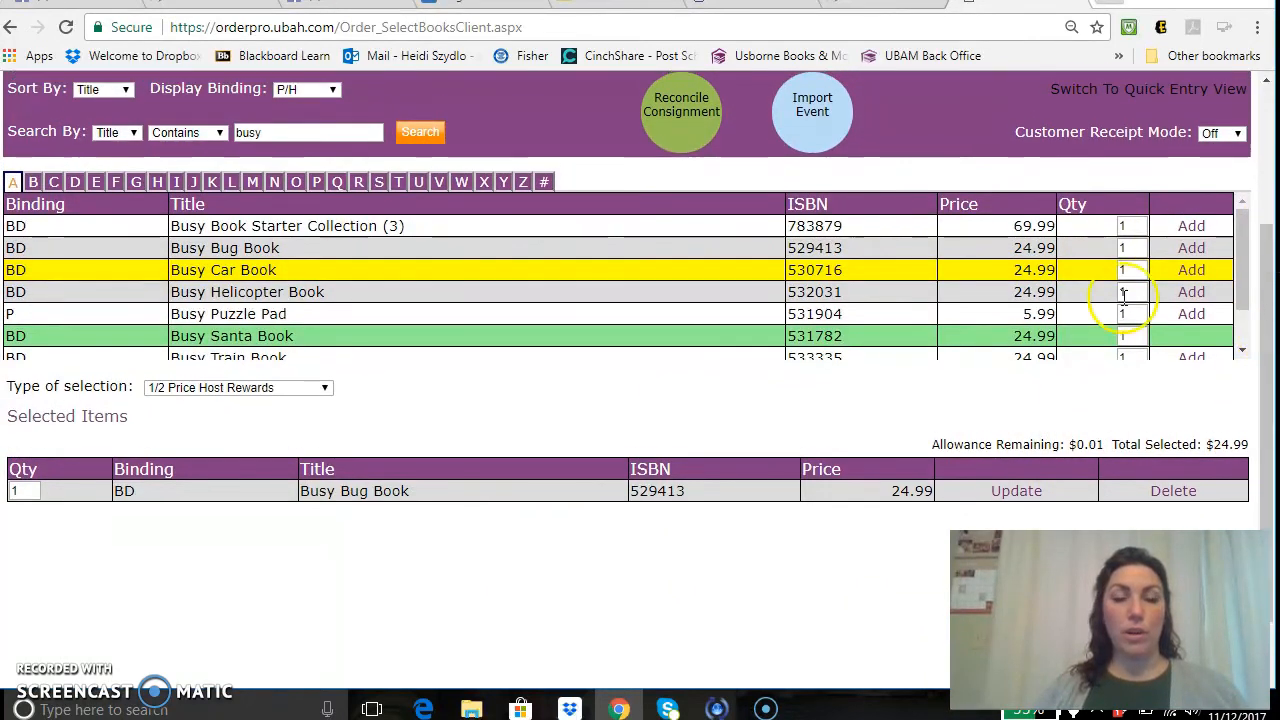
pyautogui.click(308, 394)
# Choose Party Bonus Books and confirm the $50.00 allowance with $0.00 selected.
pyautogui.click(268, 548)
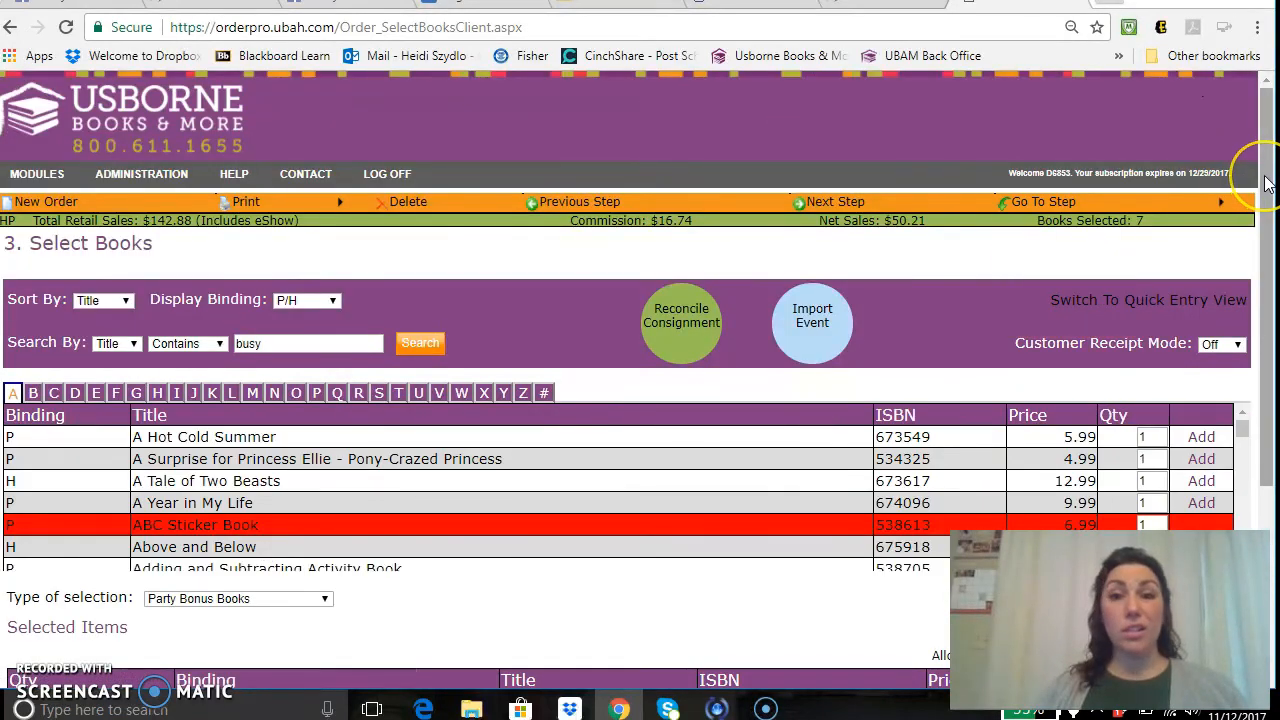
pyautogui.moveTo(1266, 183); pyautogui.dragTo(1266, 283)
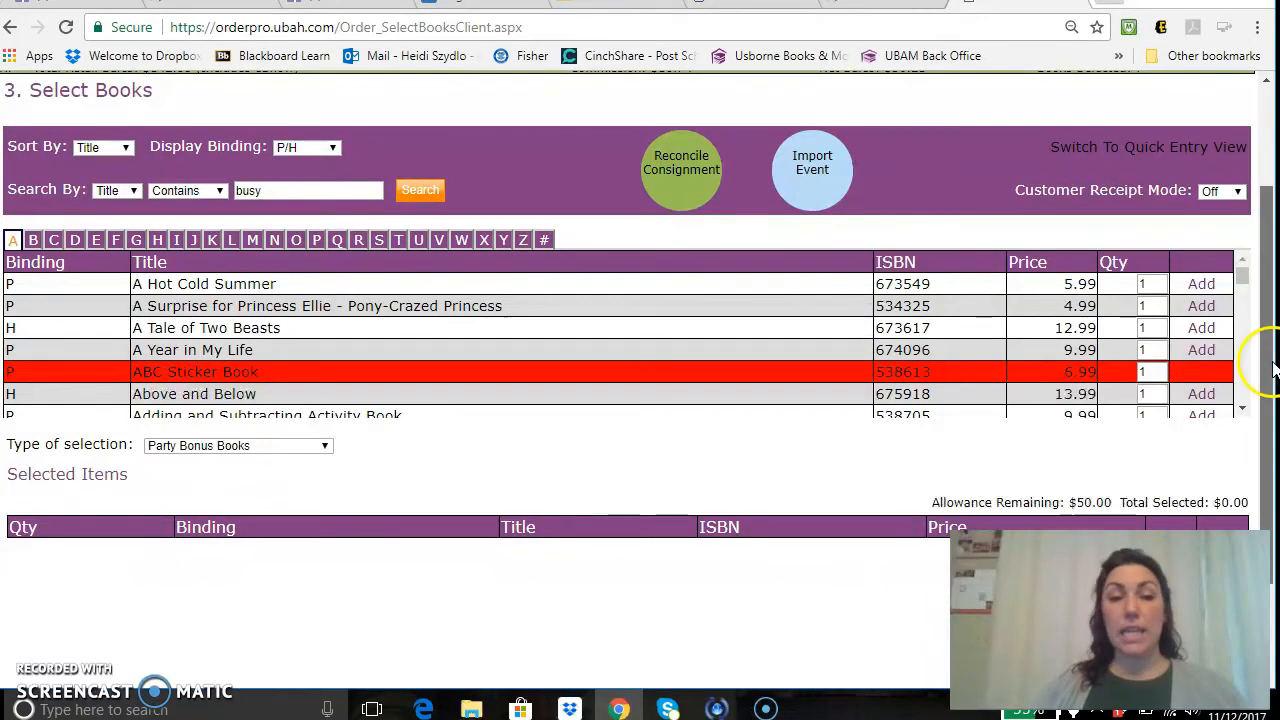
pyautogui.scroll(-1, 1250, 330)
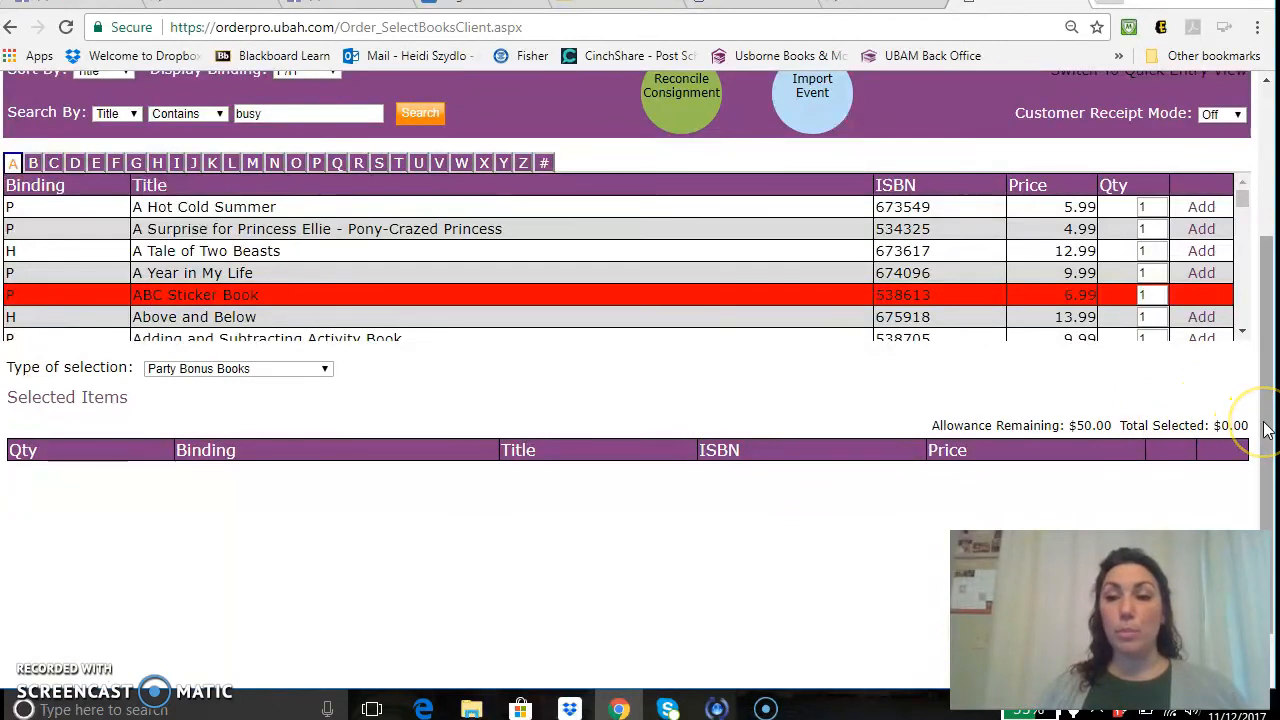
pyautogui.moveTo(1266, 428); pyautogui.dragTo(1264, 322)
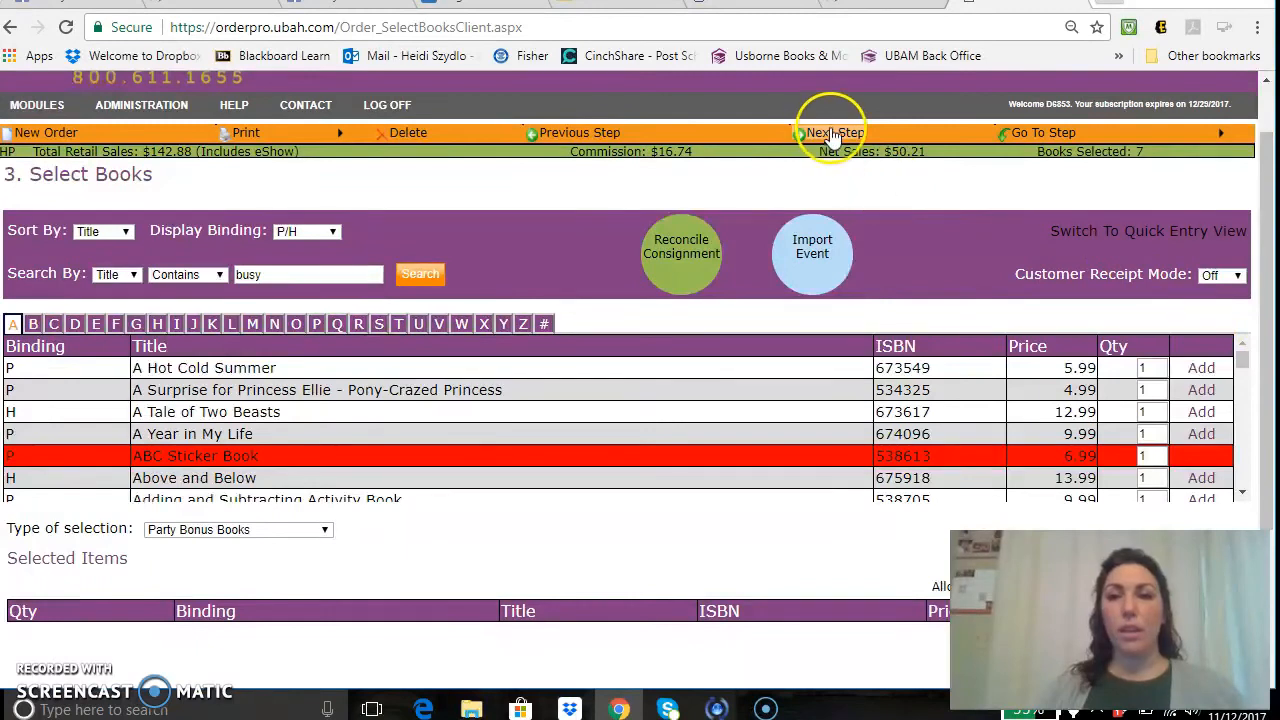
# Open step 4 Order Summary and review totals: hostess owes $18.81, shipping $8.55.
pyautogui.click(833, 134)
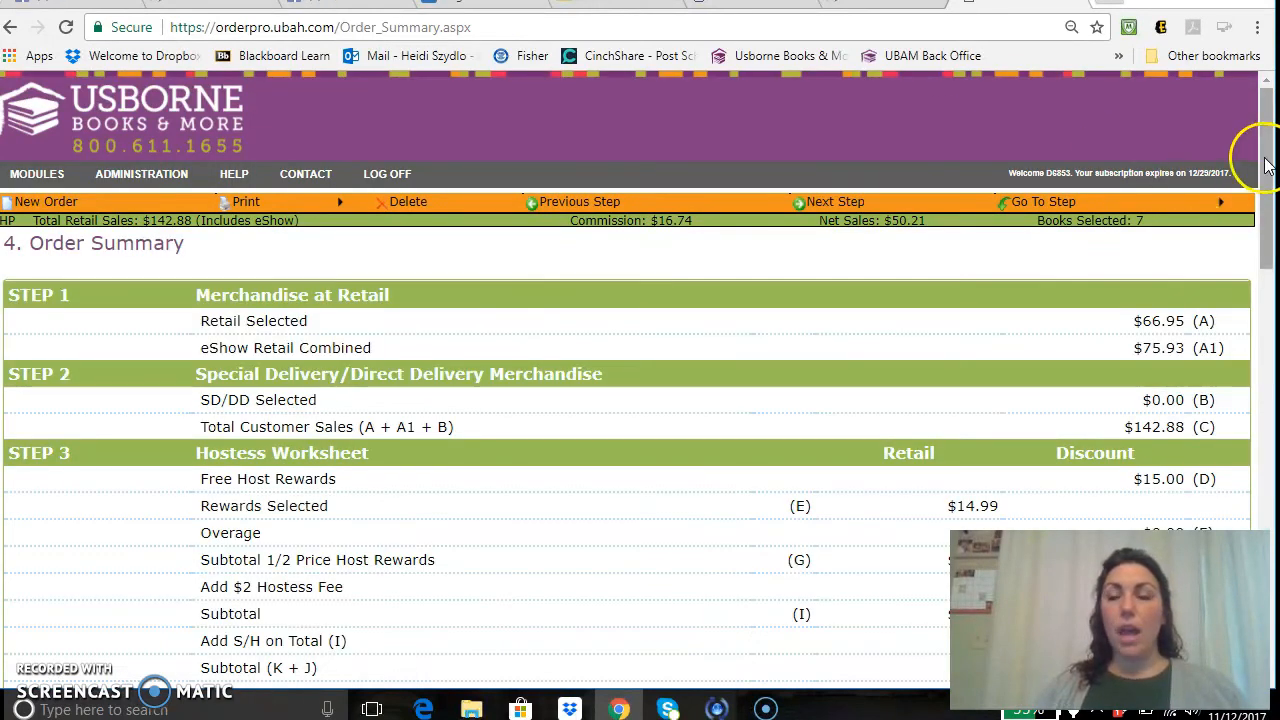
pyautogui.moveTo(1260, 157); pyautogui.dragTo(1264, 198)
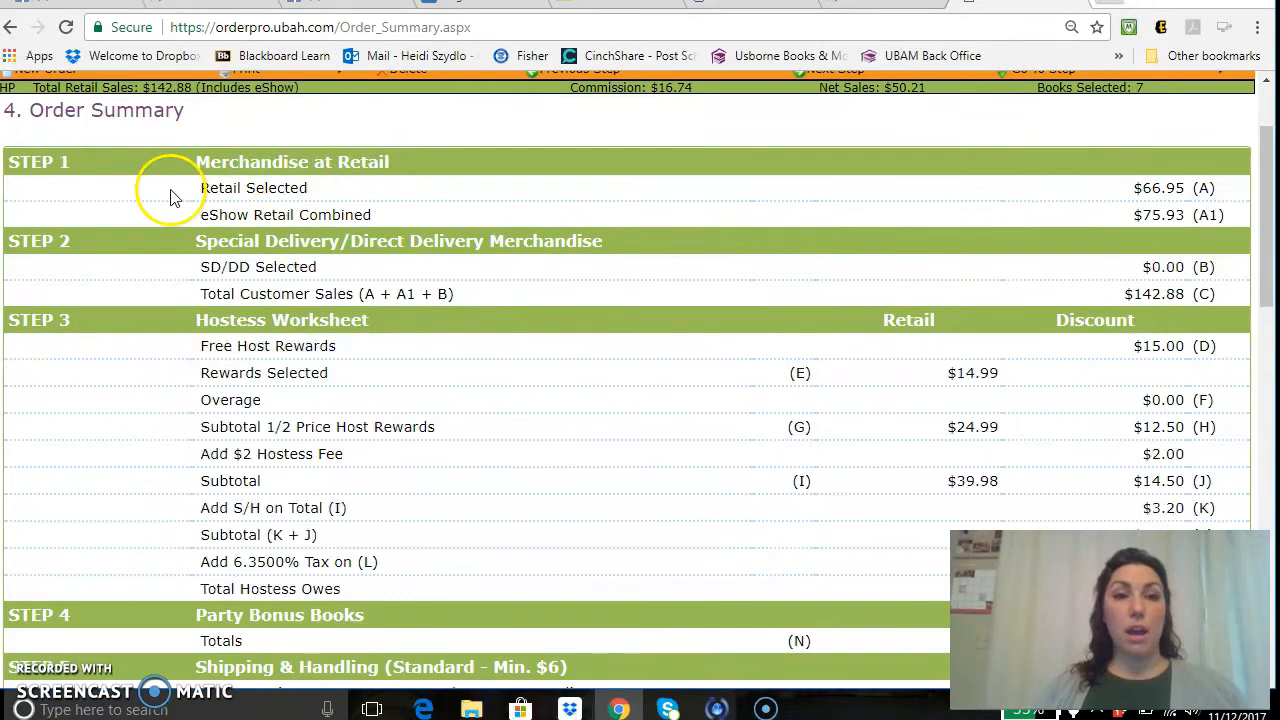
pyautogui.moveTo(1266, 263); pyautogui.dragTo(1270, 219)
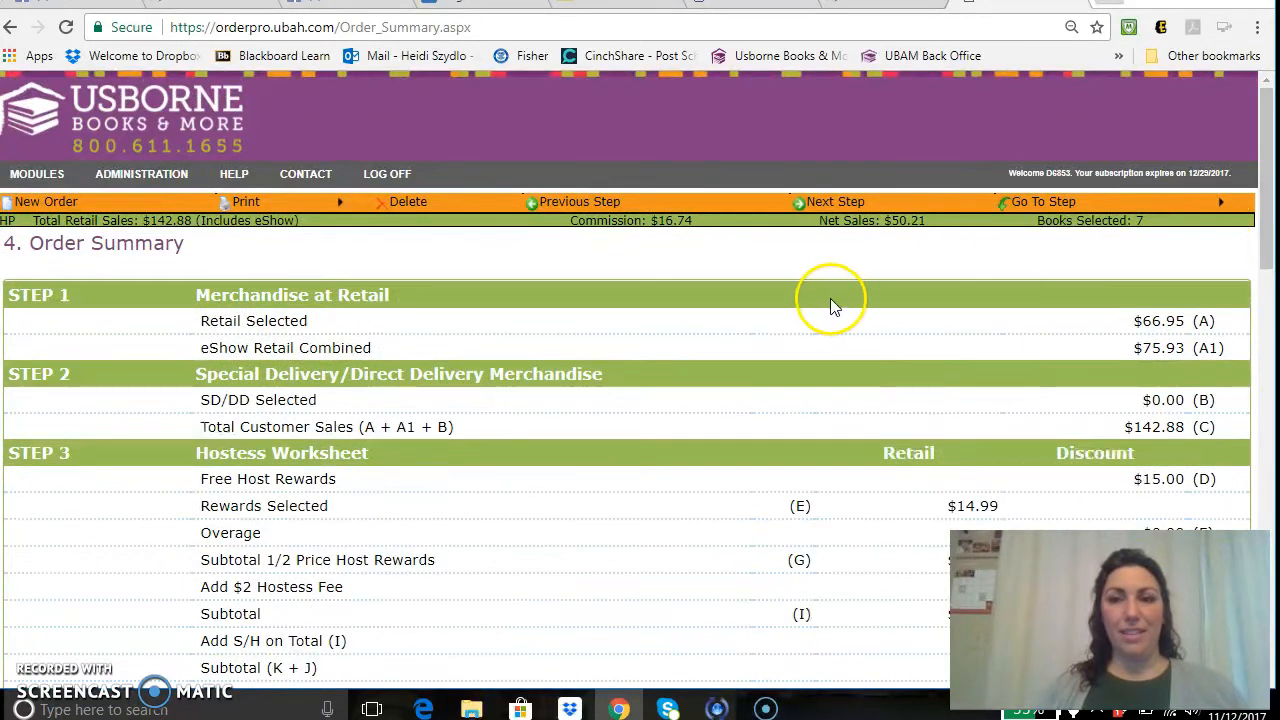
# Open step 5 Payment Summary and keep the consultant payment type as Visa.
pyautogui.click(841, 205)
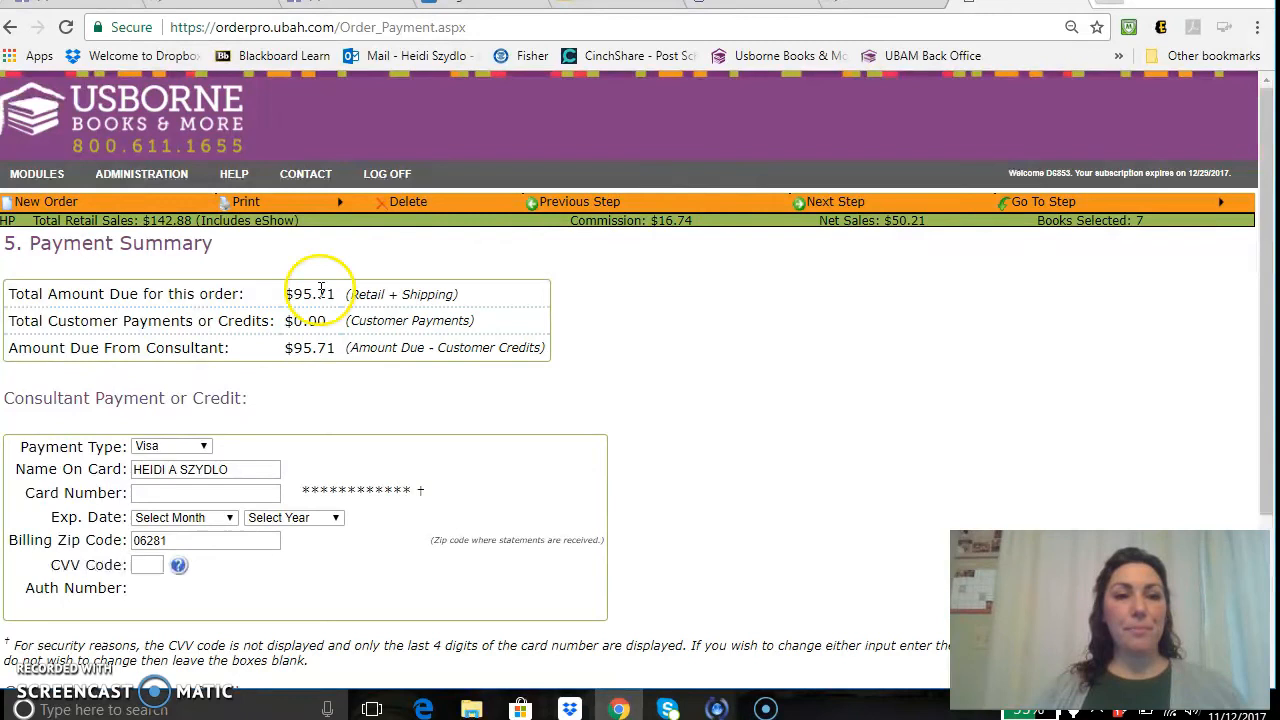
pyautogui.moveTo(1267, 212); pyautogui.dragTo(1267, 337)
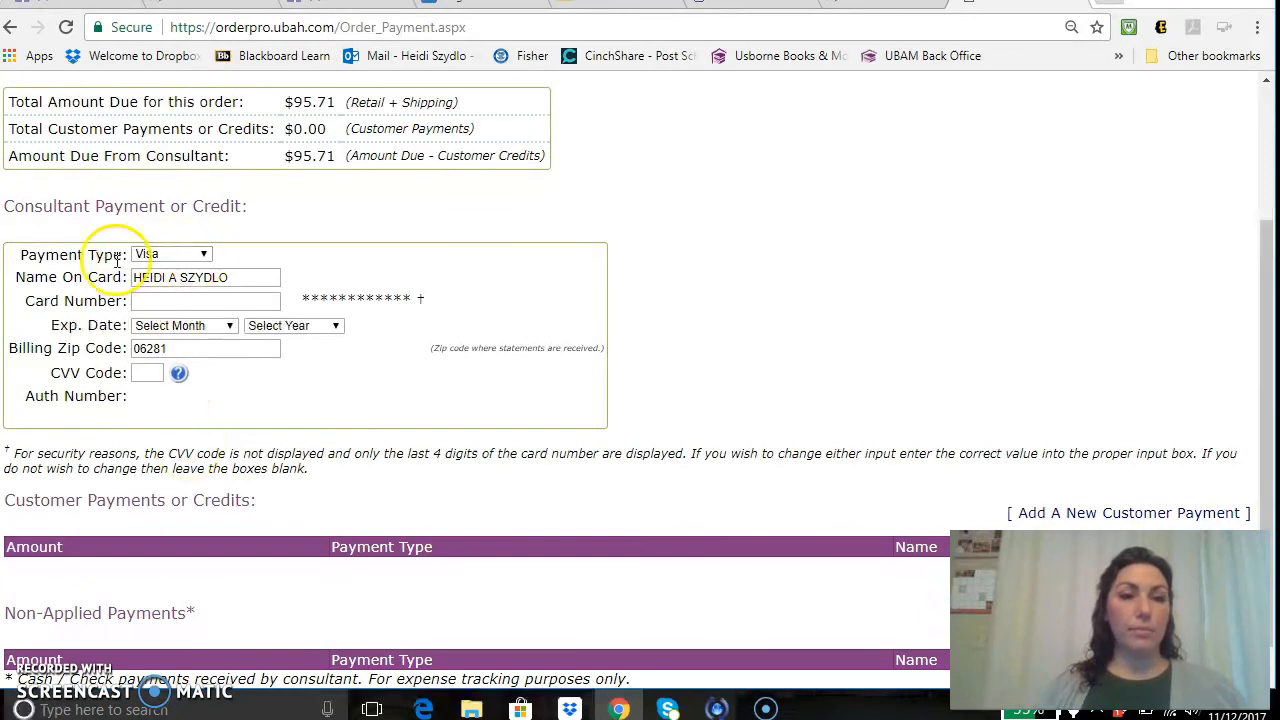
pyautogui.click(157, 262)
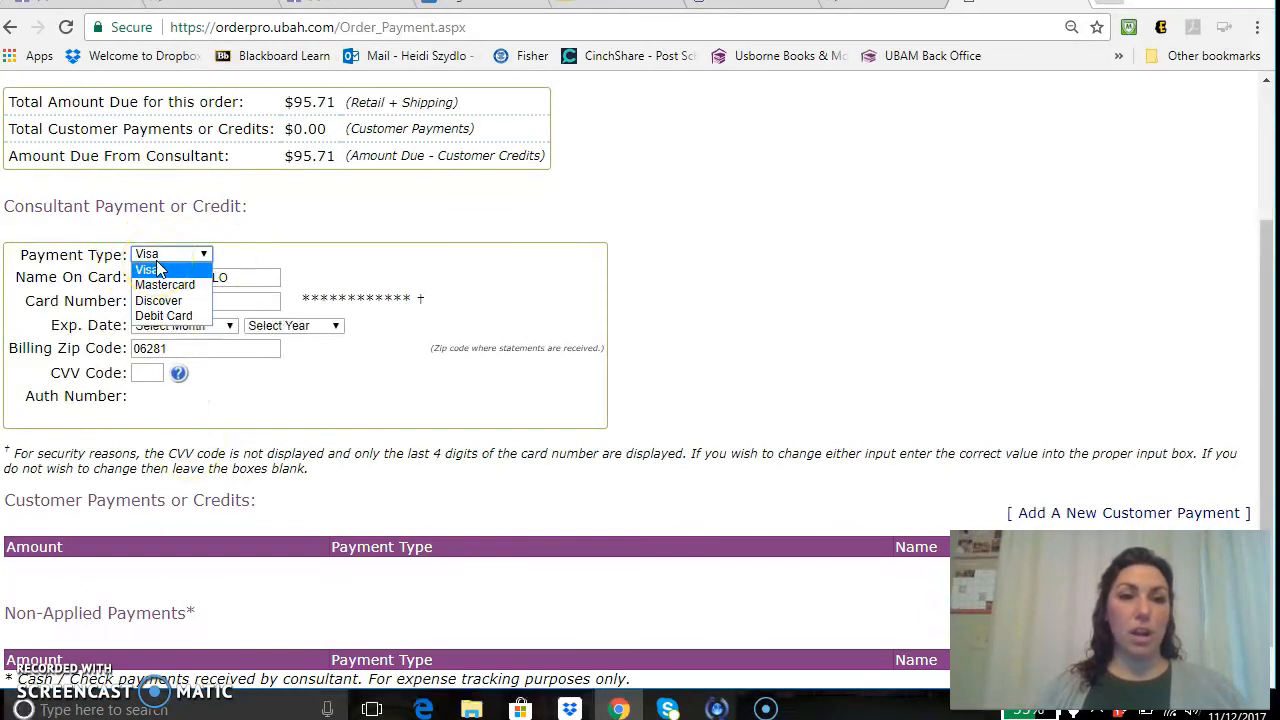
pyautogui.click(850, 318)
pyautogui.moveTo(1270, 298); pyautogui.dragTo(1262, 336)
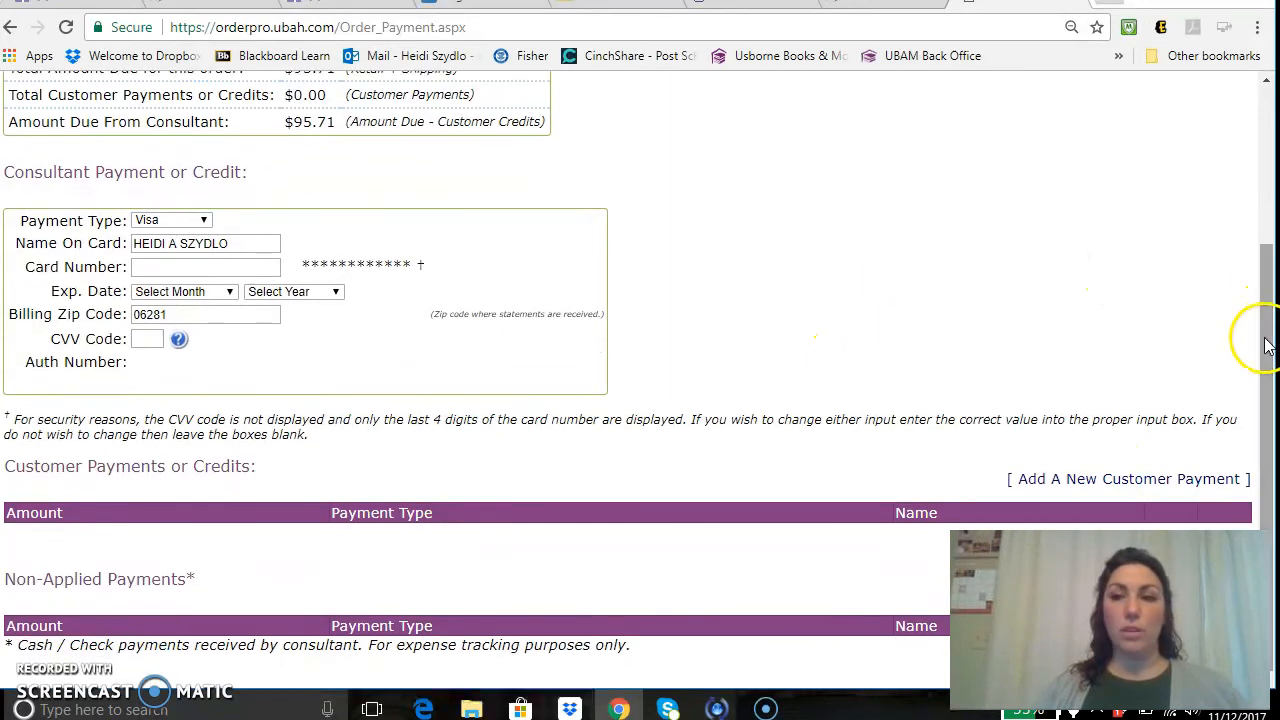
# Open the new customer payment form and close it without adding a payment.
pyautogui.click(1052, 487)
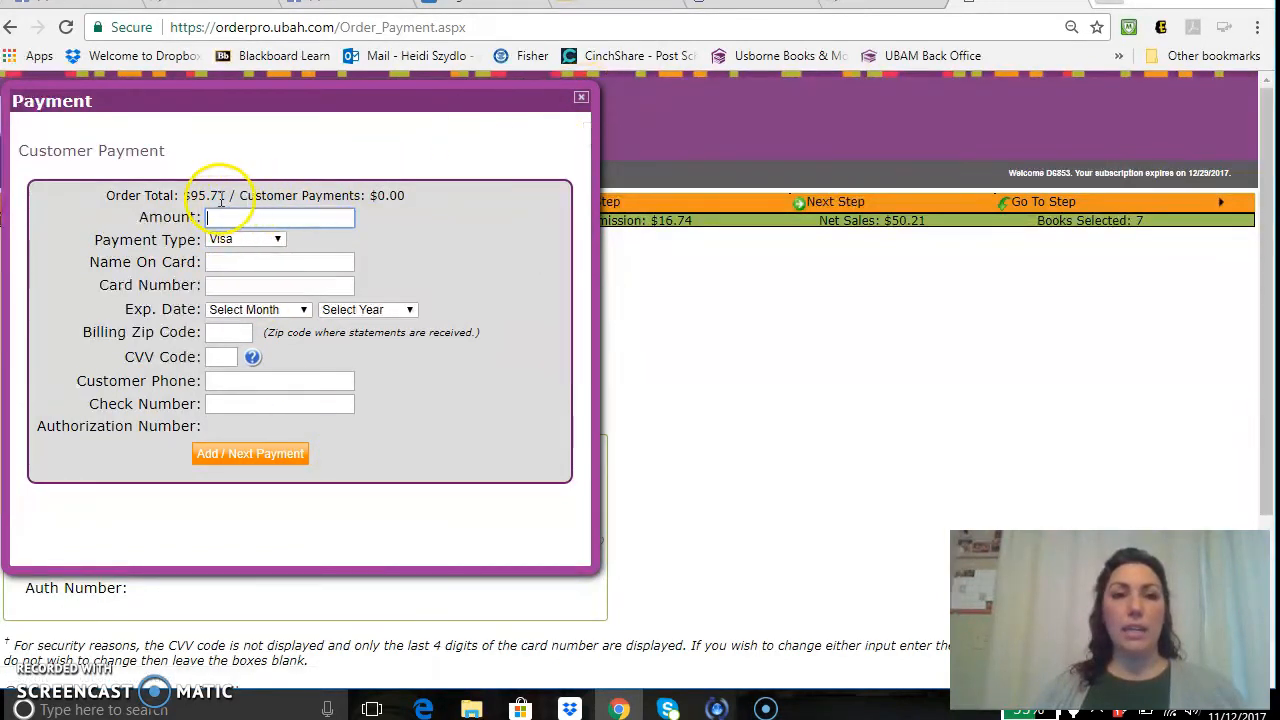
pyautogui.click(581, 98)
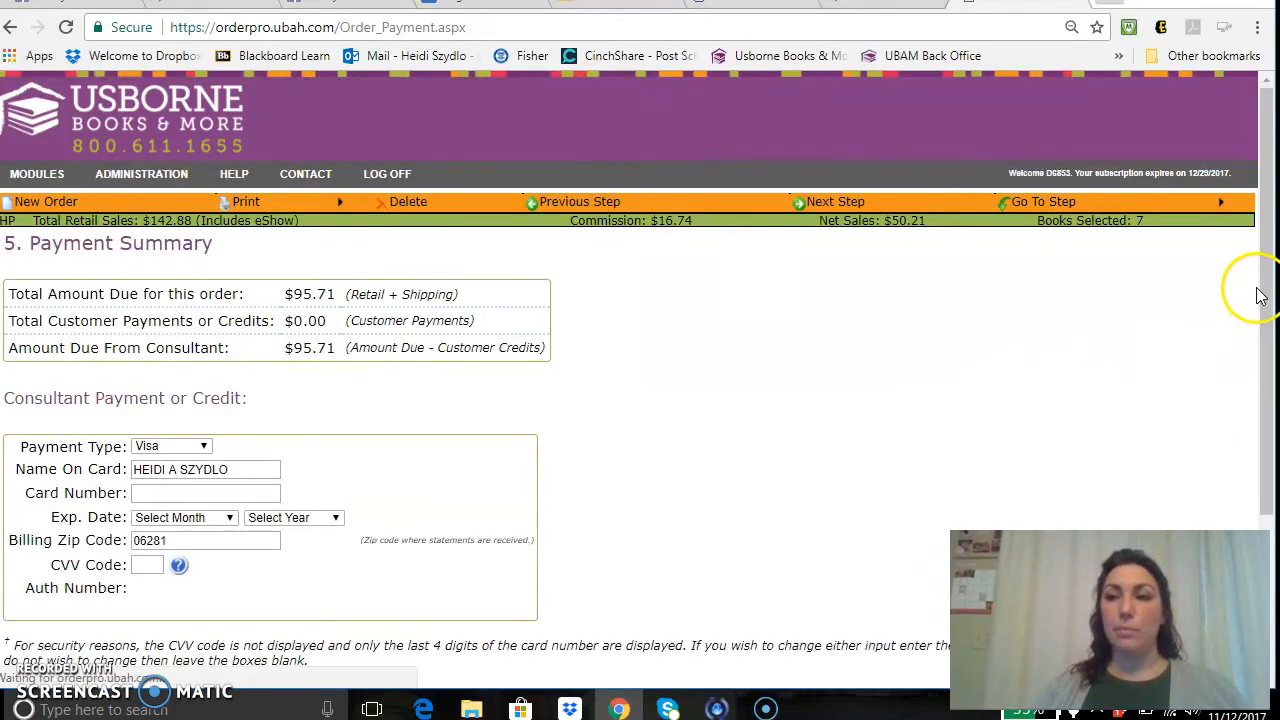
pyautogui.moveTo(1260, 278)
pyautogui.mouseDown()
pyautogui.moveTo(1265, 430)
pyautogui.moveTo(1265, 278)
pyautogui.mouseUp()
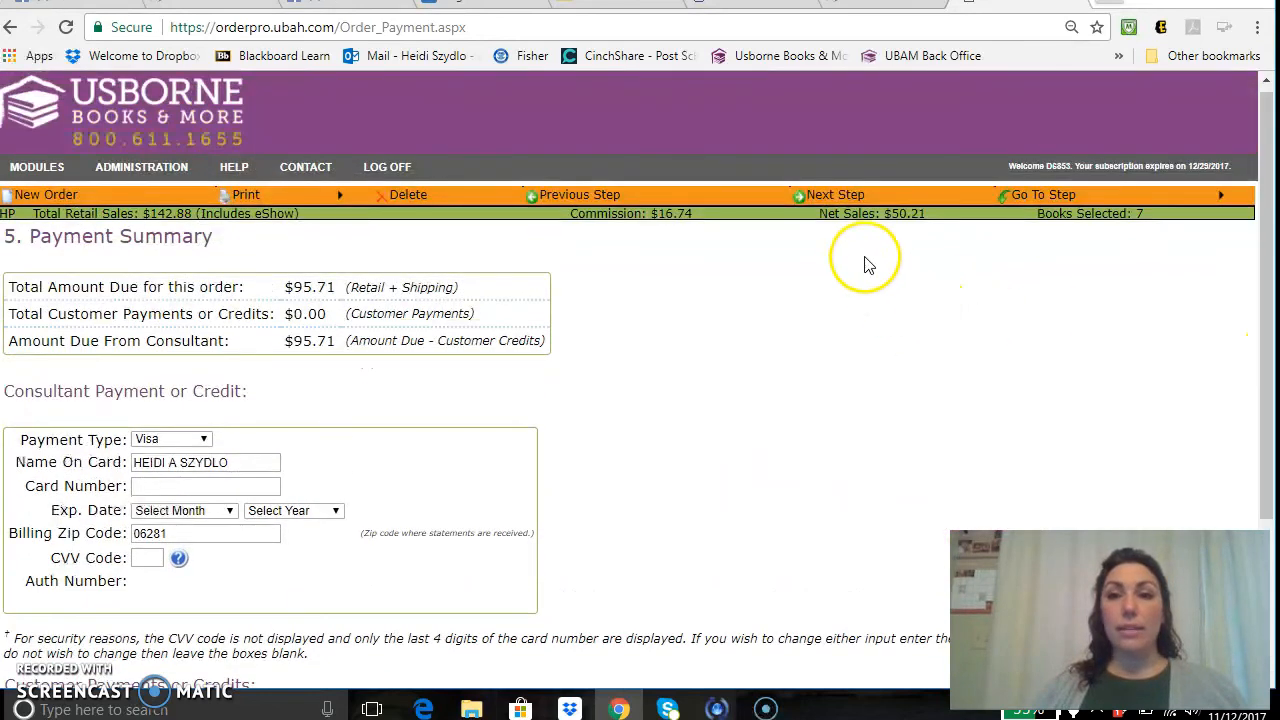
# Run Review Order on step 6 Final Review and close the missing phone and card errors list.
pyautogui.click(831, 196)
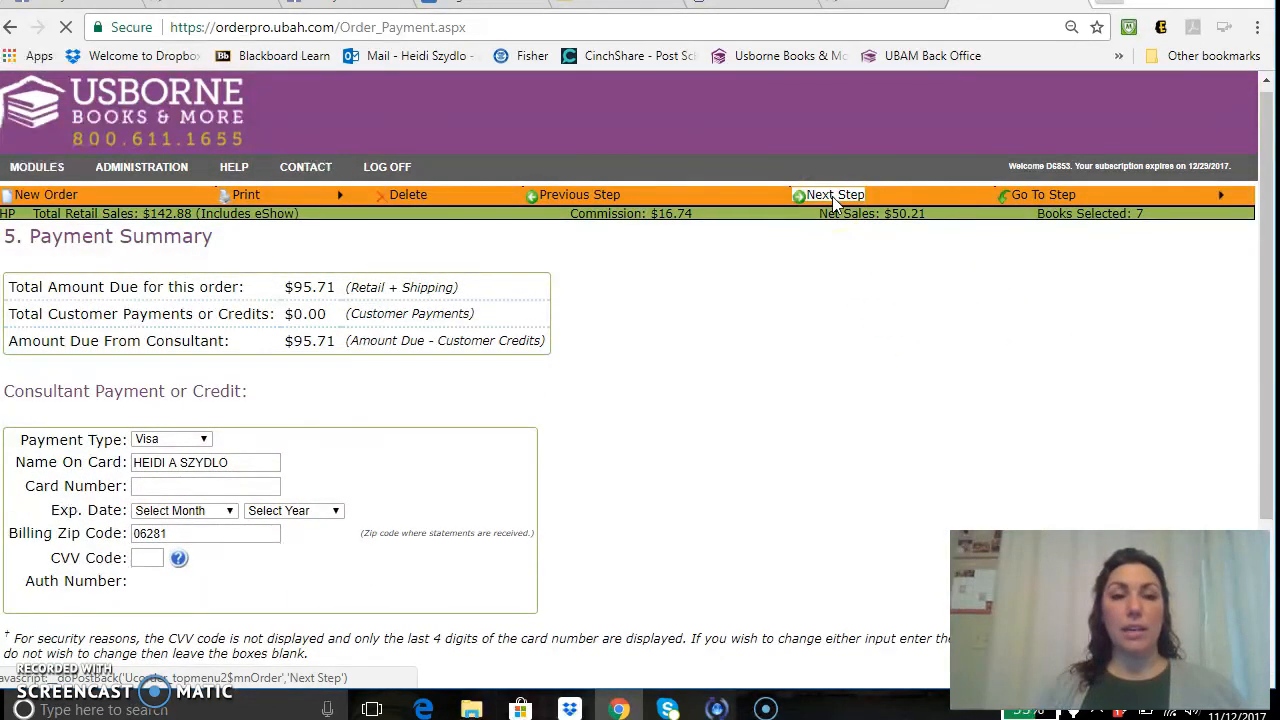
pyautogui.click(48, 323)
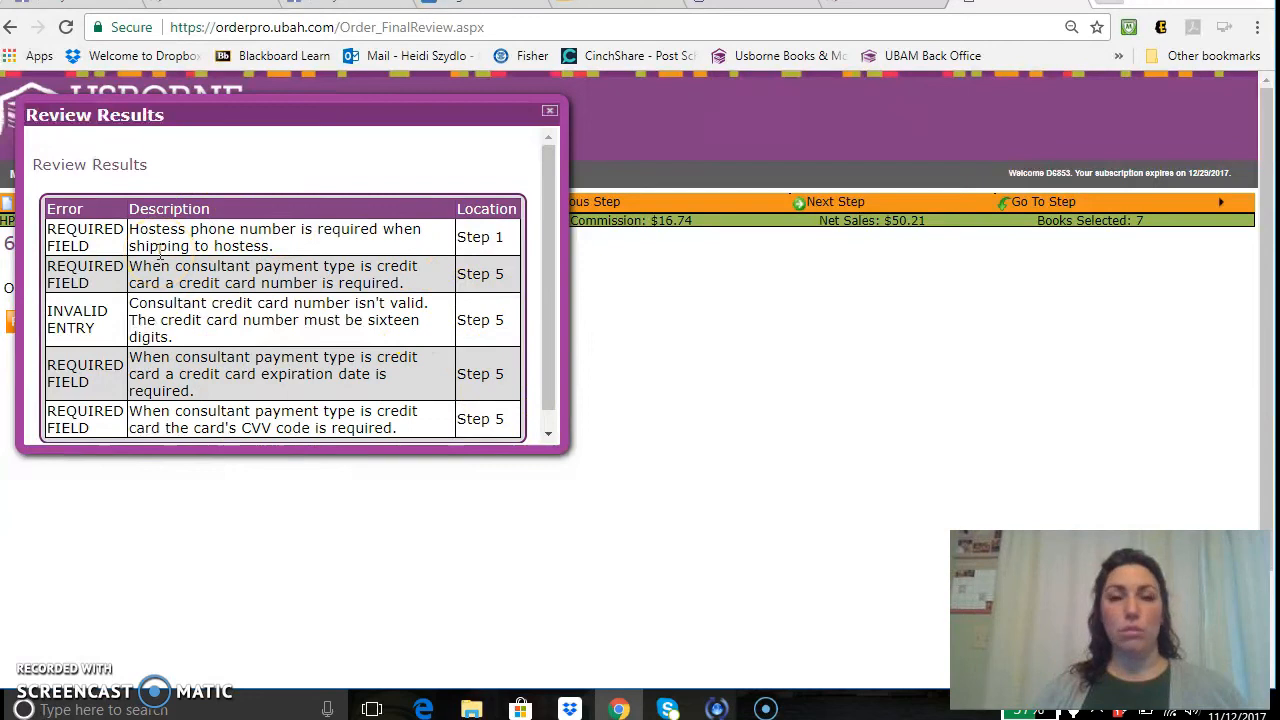
pyautogui.click(550, 113)
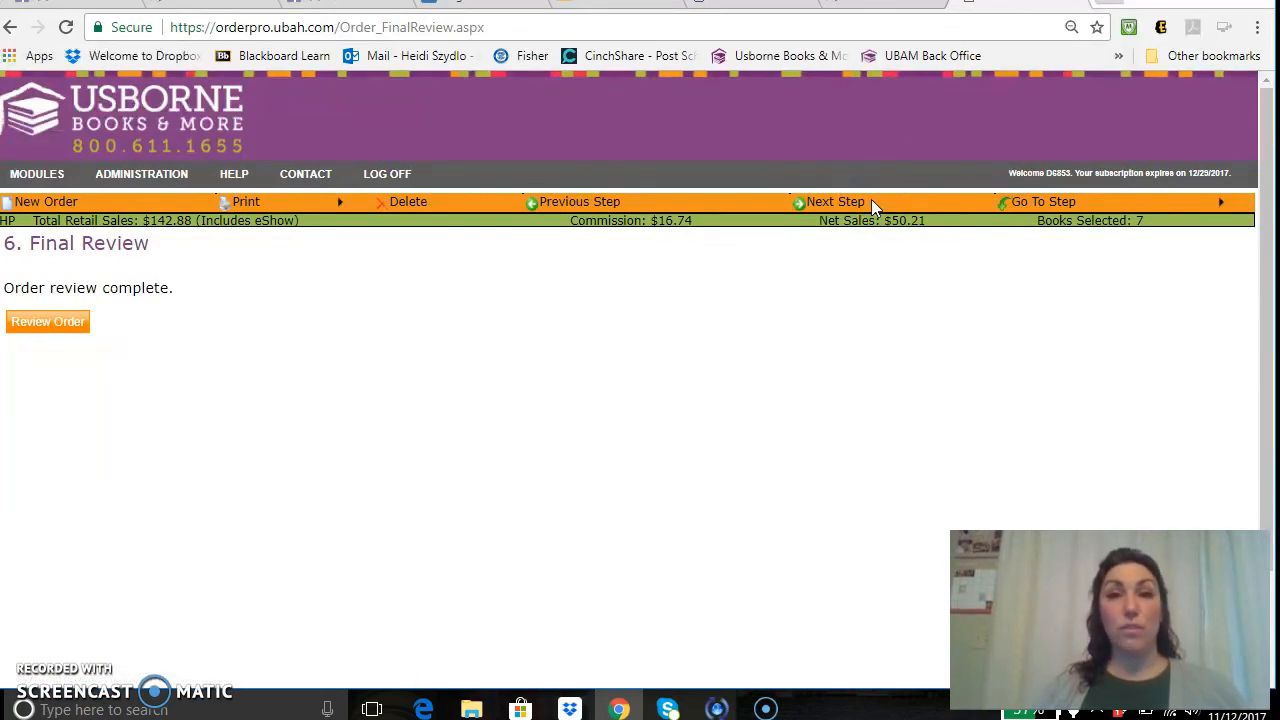
pyautogui.click(845, 203)
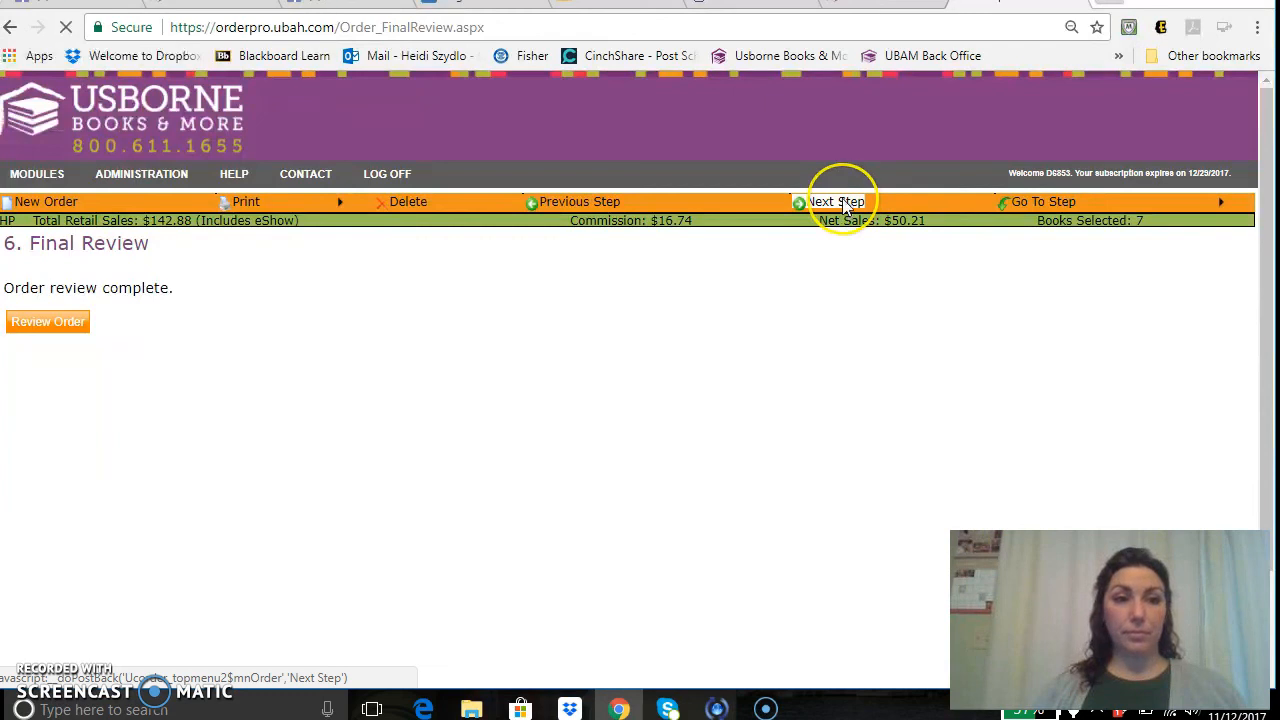